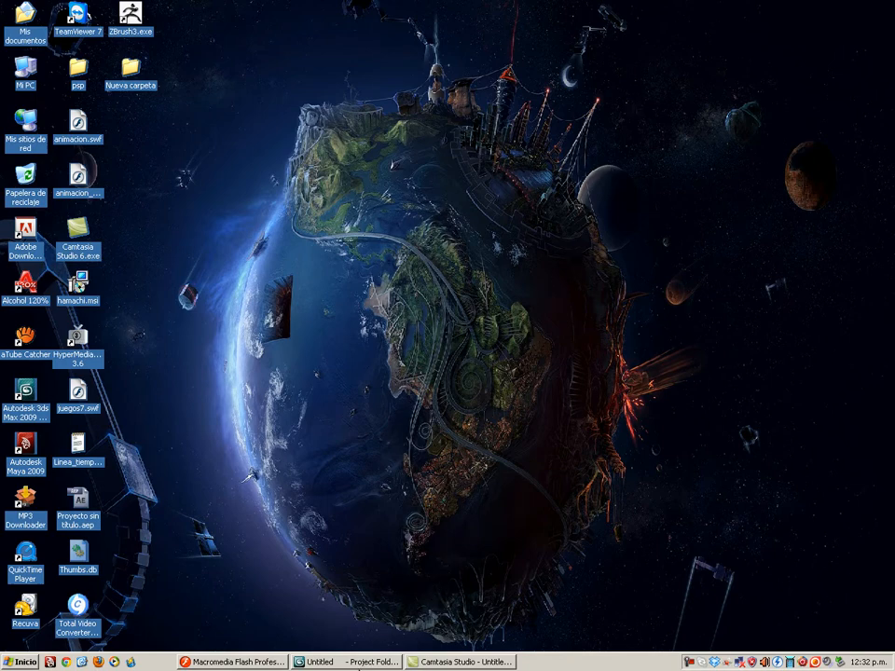
- Switch to the 3ds Max scene and minimize the Material Editor and the rendered frame window
{"action": "left_click", "coordinate": [359, 664]}
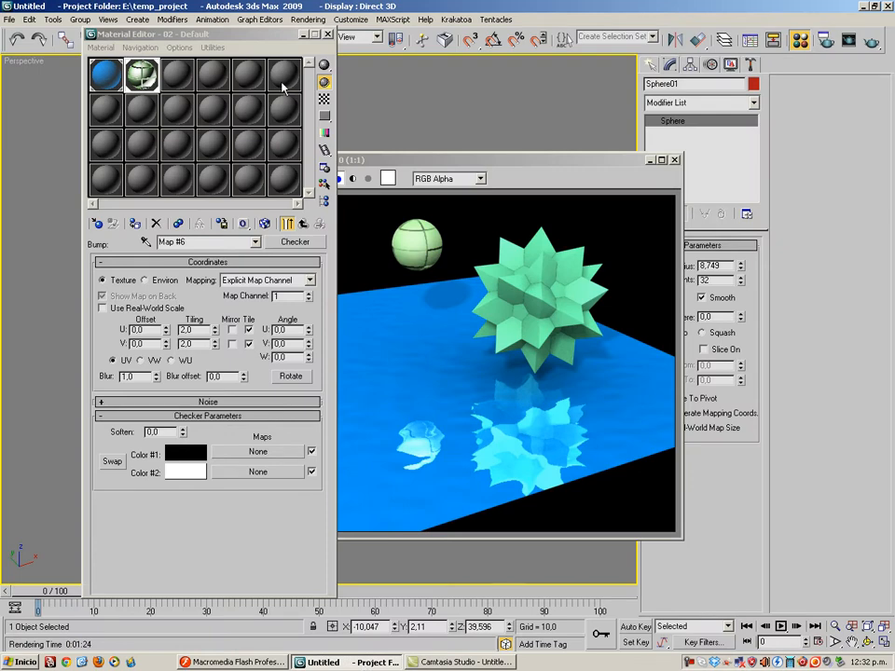
{"action": "left_click", "coordinate": [303, 35]}
{"action": "left_click", "coordinate": [649, 159]}
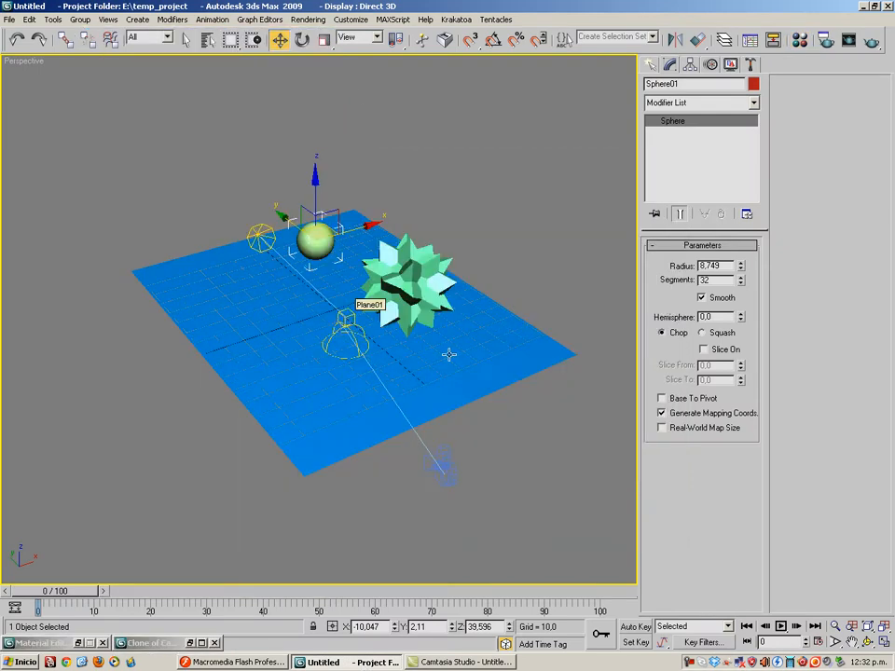
- Examine the scene's plane, sphere, spiked star, camera and lights from several angles and distances
{"action": "middle_click_drag", "start_coordinate": [457, 381], "coordinate": [497, 399], "text": "alt"}
{"action": "scroll", "coordinate": [313, 403], "scroll_direction": "down", "scroll_amount": 4}
{"action": "scroll", "coordinate": [313, 403], "scroll_direction": "up", "scroll_amount": 5}
{"action": "scroll", "coordinate": [301, 407], "scroll_direction": "down", "scroll_amount": 3}
{"action": "scroll", "coordinate": [387, 355], "scroll_direction": "up", "scroll_amount": 5}
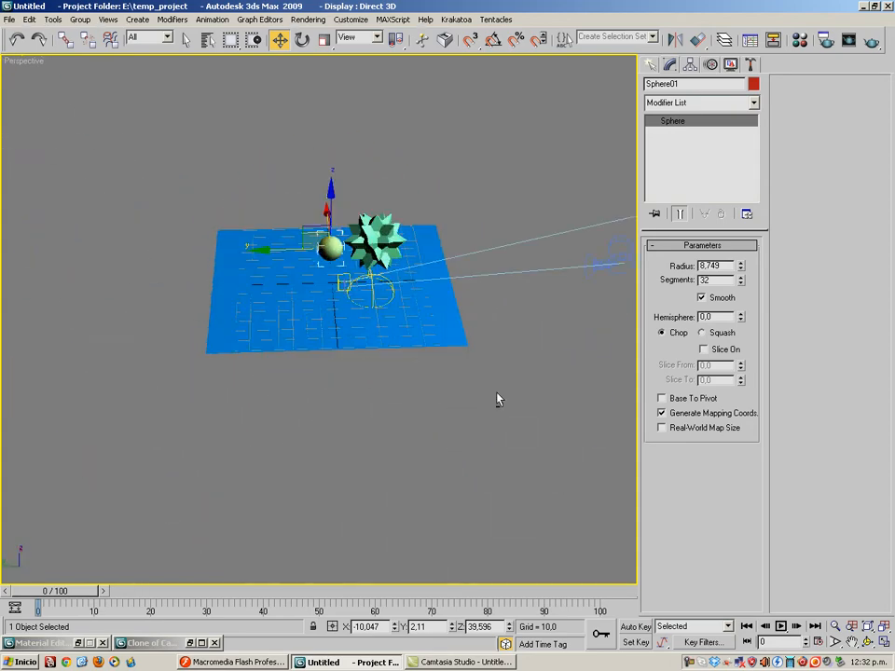
{"action": "scroll", "coordinate": [496, 399], "scroll_direction": "down", "scroll_amount": 4}
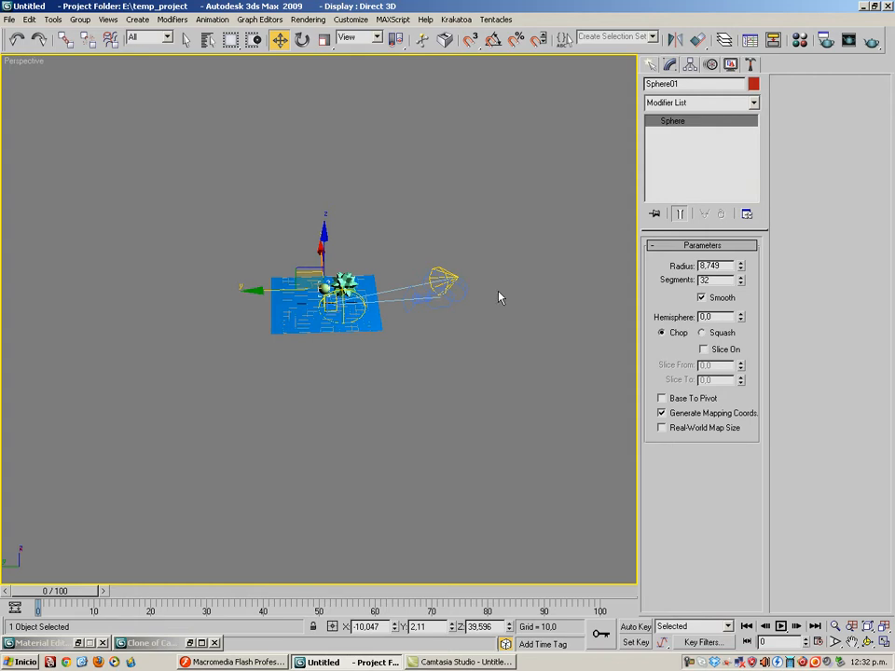
{"action": "scroll", "coordinate": [509, 395], "scroll_direction": "up", "scroll_amount": 2}
{"action": "middle_click_drag", "start_coordinate": [512, 393], "coordinate": [386, 389], "text": "alt"}
{"action": "scroll", "coordinate": [385, 391], "scroll_direction": "up", "scroll_amount": 4}
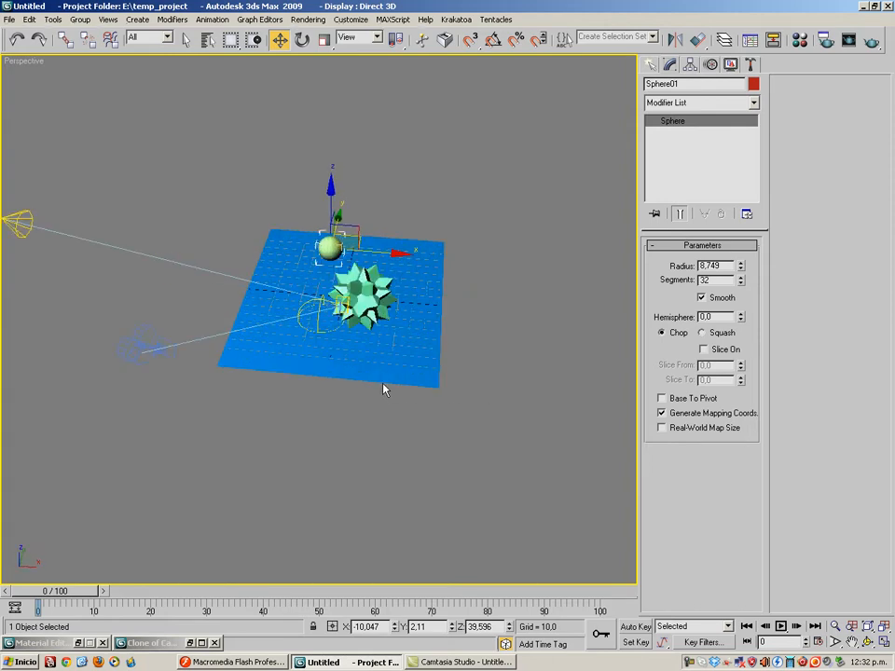
{"action": "middle_click_drag", "start_coordinate": [386, 390], "coordinate": [368, 356], "text": "alt"}
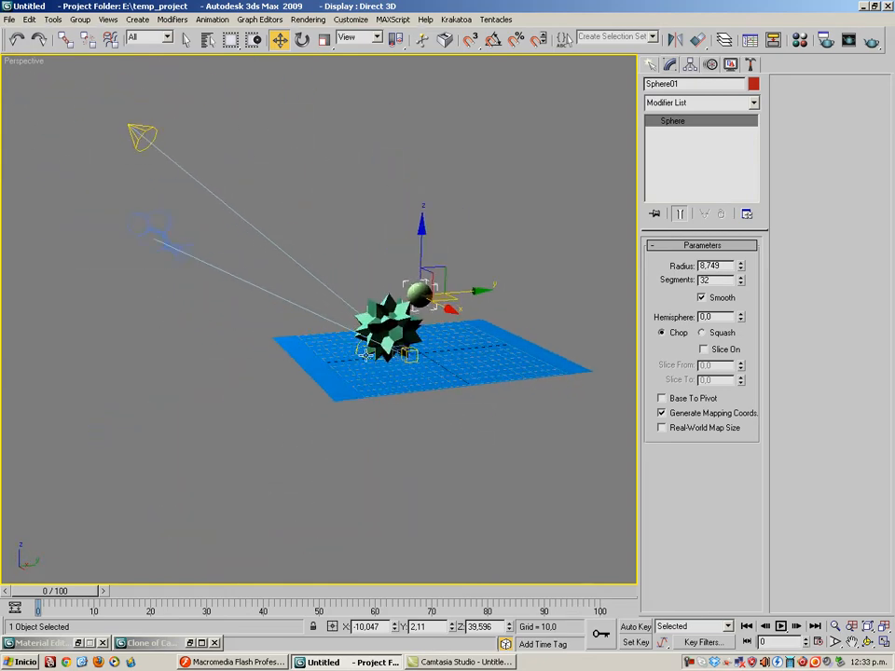
{"action": "middle_click_drag", "start_coordinate": [311, 266], "coordinate": [492, 338], "text": "alt"}
- Select the skylight and examine its parameters and its position among the scene objects
{"action": "left_click", "coordinate": [579, 355]}
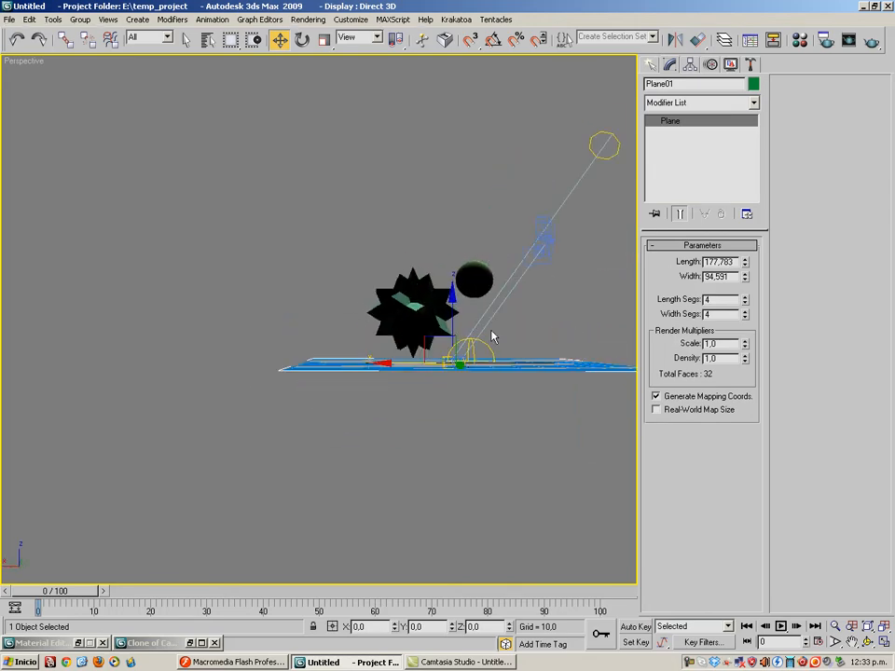
{"action": "left_click", "coordinate": [474, 350]}
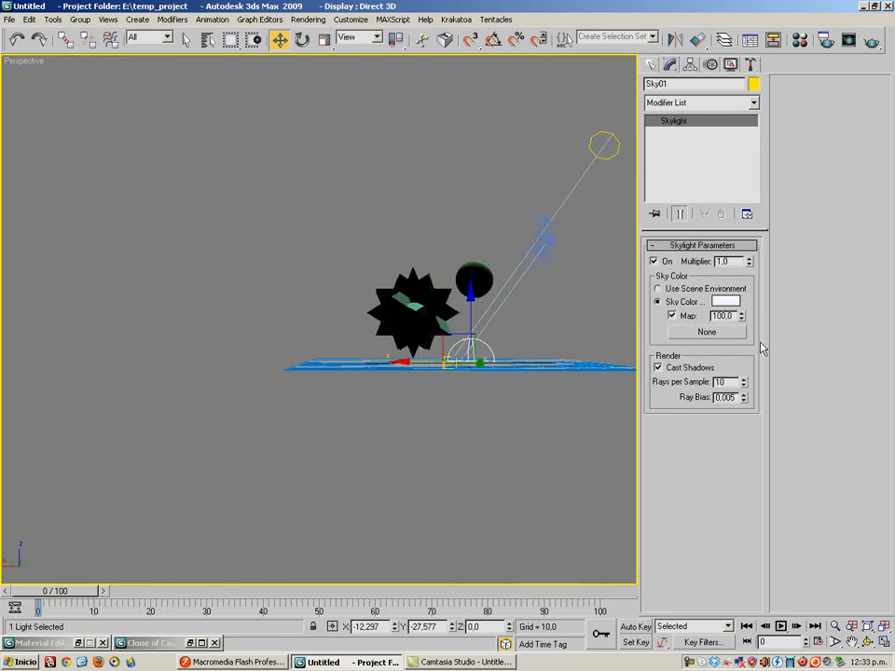
{"action": "middle_click_drag", "start_coordinate": [563, 399], "coordinate": [391, 444], "text": "alt"}
{"action": "mouse_move", "coordinate": [540, 400]}
{"action": "middle_mouse_down", "text": "alt"}
{"action": "mouse_move", "coordinate": [398, 384]}
{"action": "mouse_move", "coordinate": [551, 407]}
{"action": "middle_mouse_up", "text": "alt"}
{"action": "scroll", "coordinate": [551, 408], "scroll_direction": "down", "scroll_amount": 4}
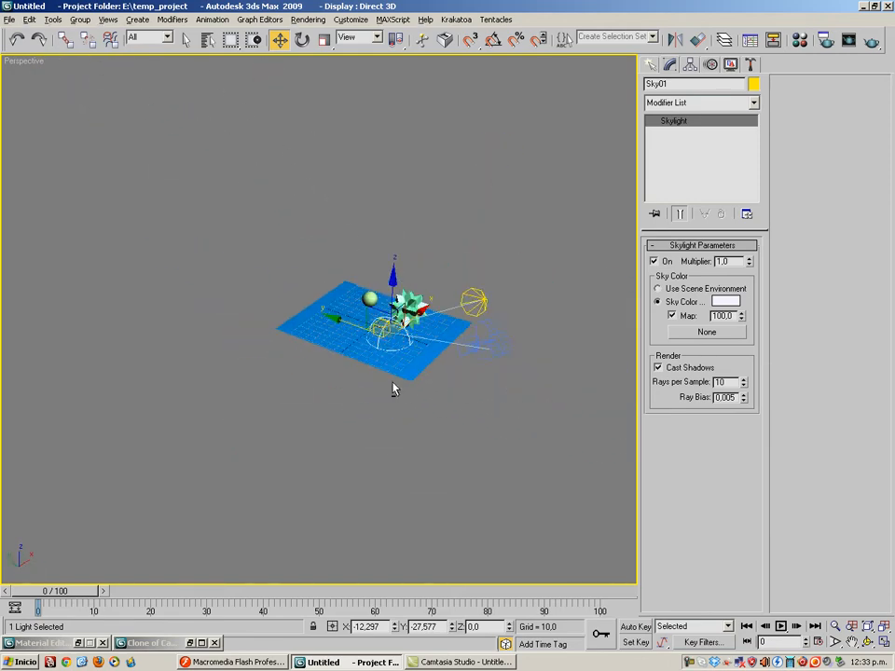
{"action": "middle_click_drag", "start_coordinate": [393, 388], "coordinate": [375, 341], "text": "alt"}
{"action": "scroll", "coordinate": [530, 396], "scroll_direction": "up", "scroll_amount": 4}
{"action": "scroll", "coordinate": [376, 340], "scroll_direction": "down", "scroll_amount": 2}
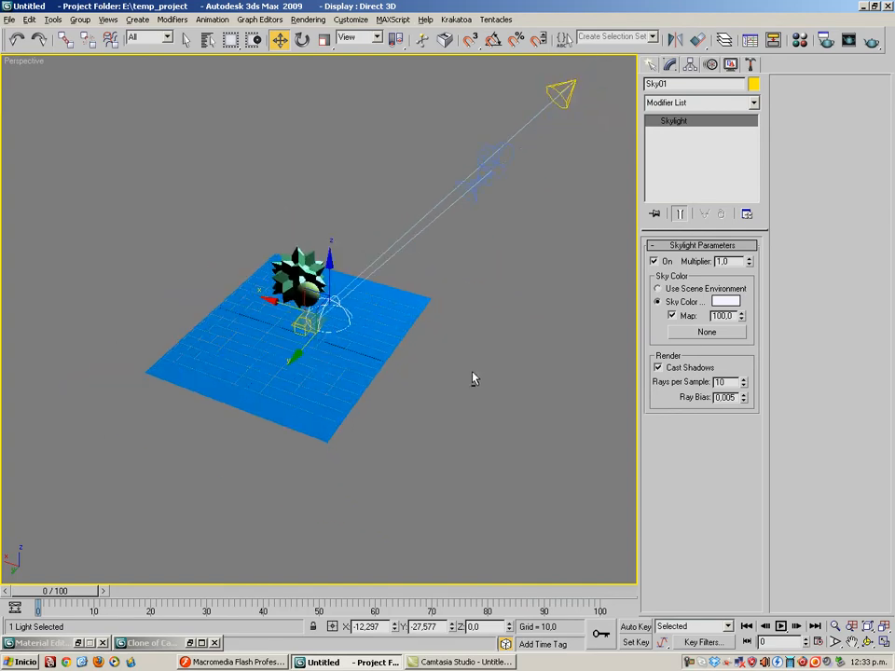
{"action": "middle_click_drag", "start_coordinate": [473, 378], "coordinate": [288, 371], "text": "alt"}
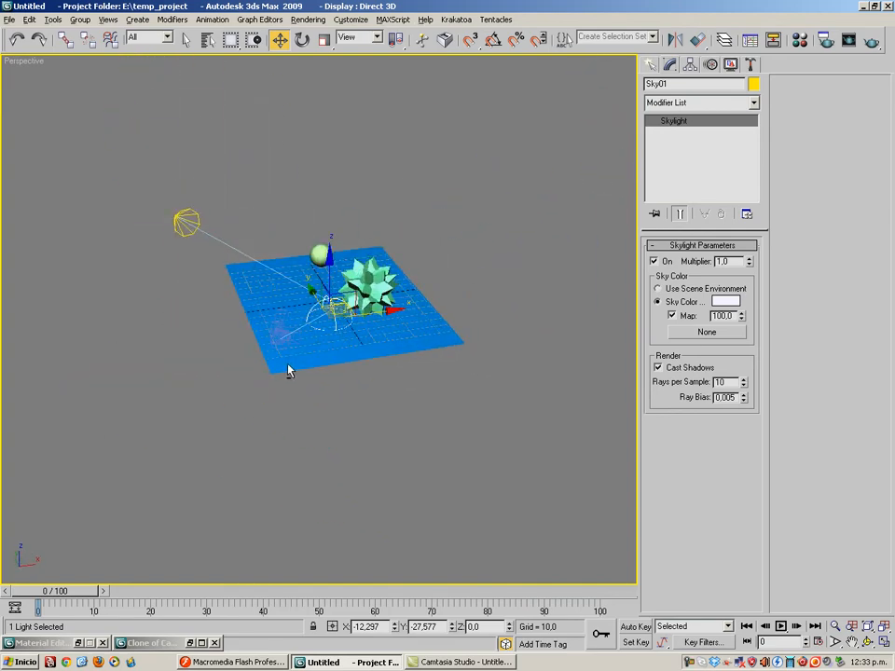
- Review the maximized render of the camera view and close its window
{"action": "left_click", "coordinate": [202, 644]}
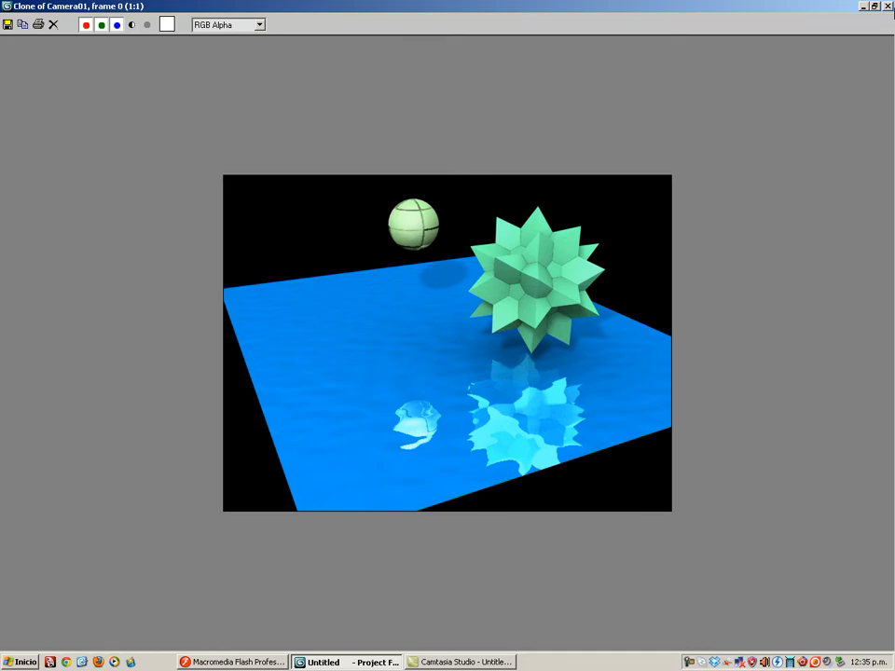
{"action": "left_click", "coordinate": [888, 6]}
- Select the blue plane, open Render To Texture for it and expand the General Settings
{"action": "left_click", "coordinate": [401, 307]}
{"action": "middle_click_drag", "start_coordinate": [400, 372], "coordinate": [350, 442], "text": "alt"}
{"action": "key", "text": "F4"}
{"action": "key", "text": "F4"}
{"action": "scroll", "coordinate": [330, 386], "scroll_direction": "up", "scroll_amount": 4}
{"action": "scroll", "coordinate": [284, 420], "scroll_direction": "down", "scroll_amount": 5}
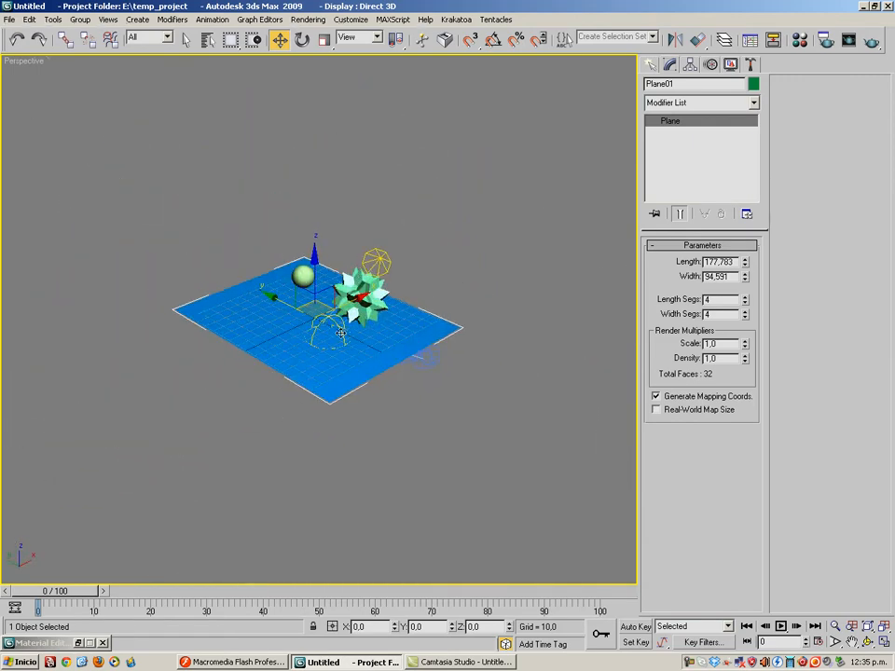
{"action": "left_click", "coordinate": [310, 19]}
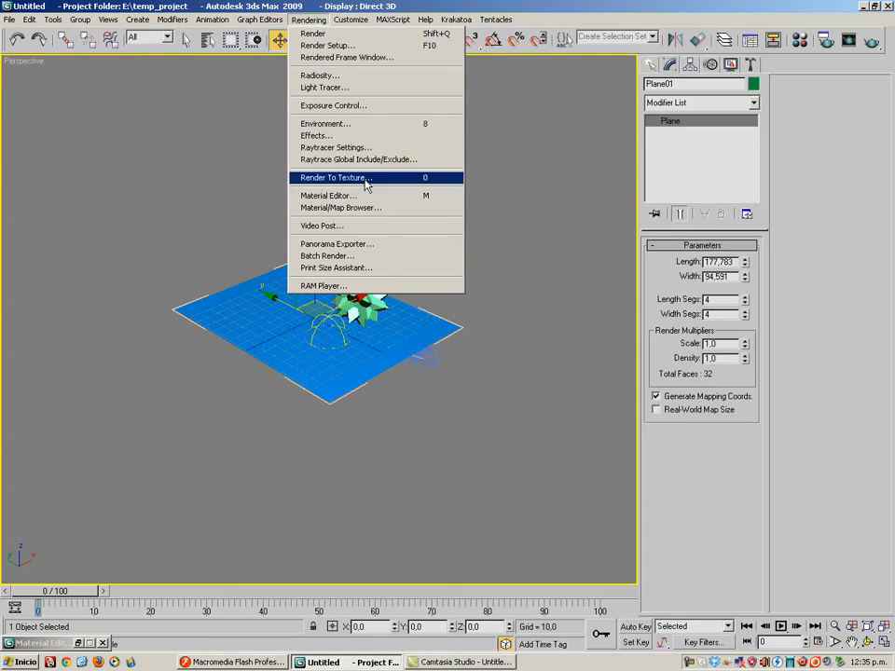
{"action": "left_click", "coordinate": [366, 186]}
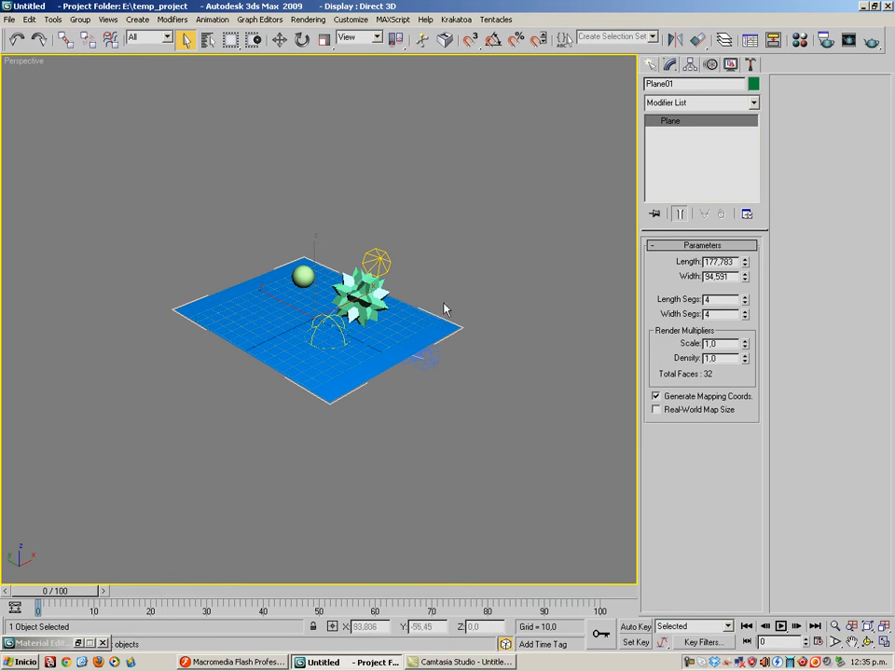
{"action": "key", "text": "0"}
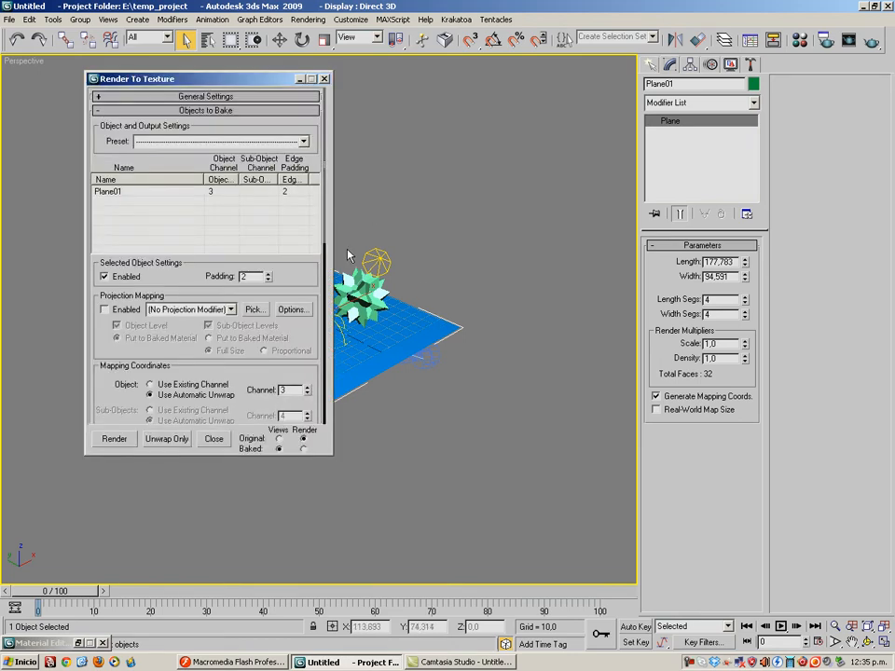
{"action": "left_click_drag", "start_coordinate": [328, 202], "coordinate": [328, 158]}
{"action": "left_click", "coordinate": [169, 96]}
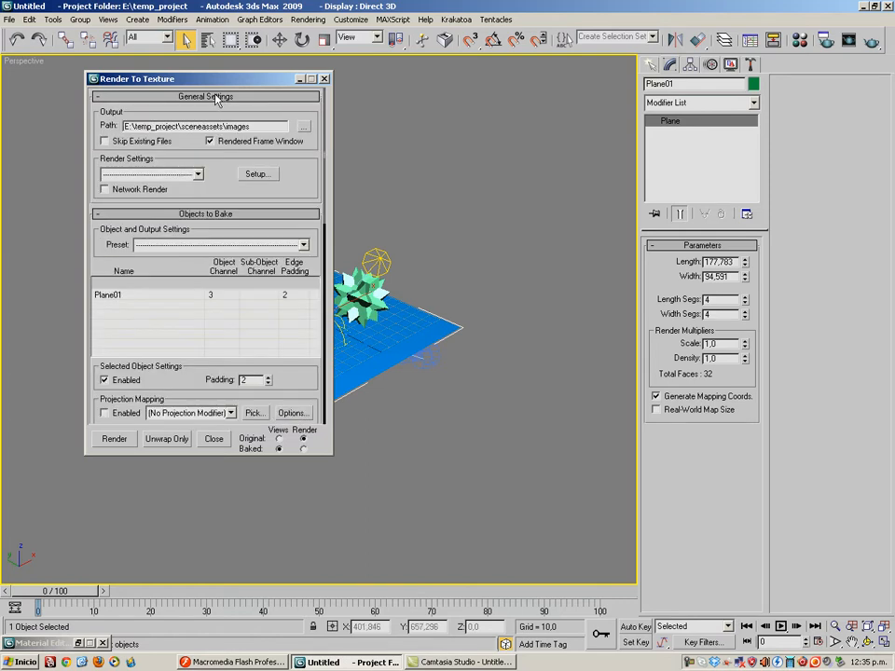
- Switch to the desktop and create a new folder there named "baking"
{"action": "left_click", "coordinate": [303, 127]}
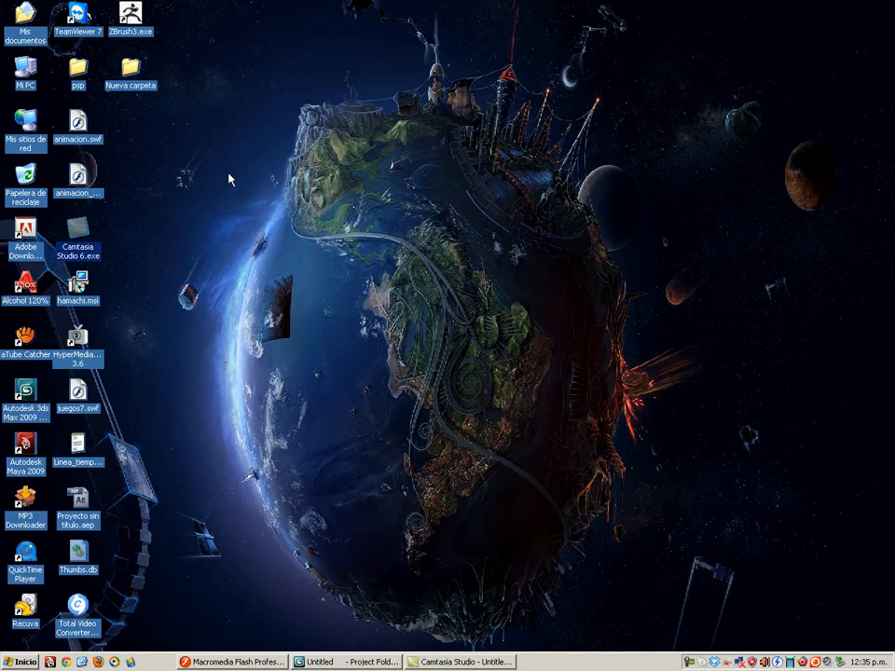
{"action": "right_click", "coordinate": [184, 137]}
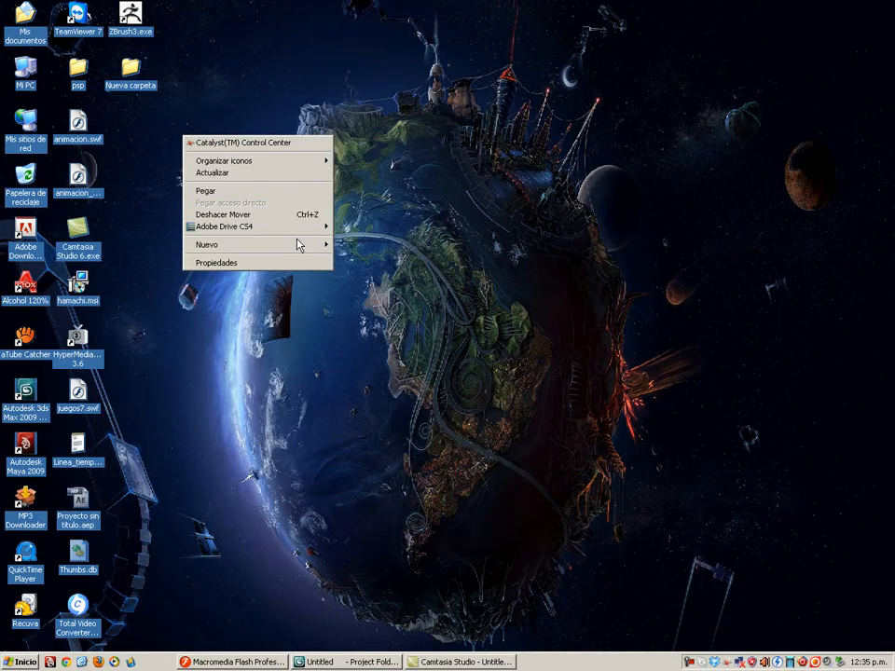
{"action": "mouse_move", "coordinate": [298, 244]}
{"action": "left_click", "coordinate": [377, 244]}
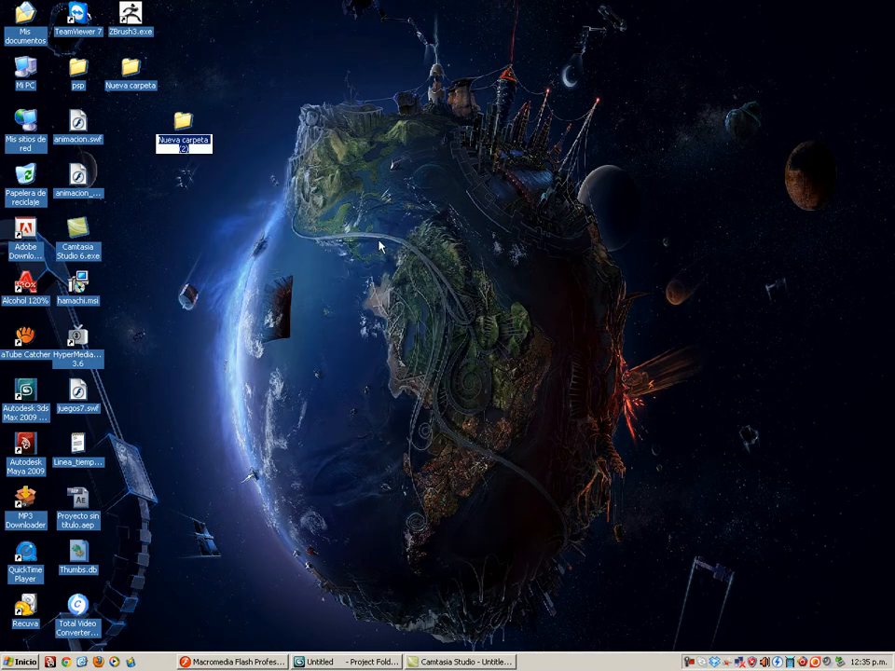
{"action": "type", "text": "baking"}
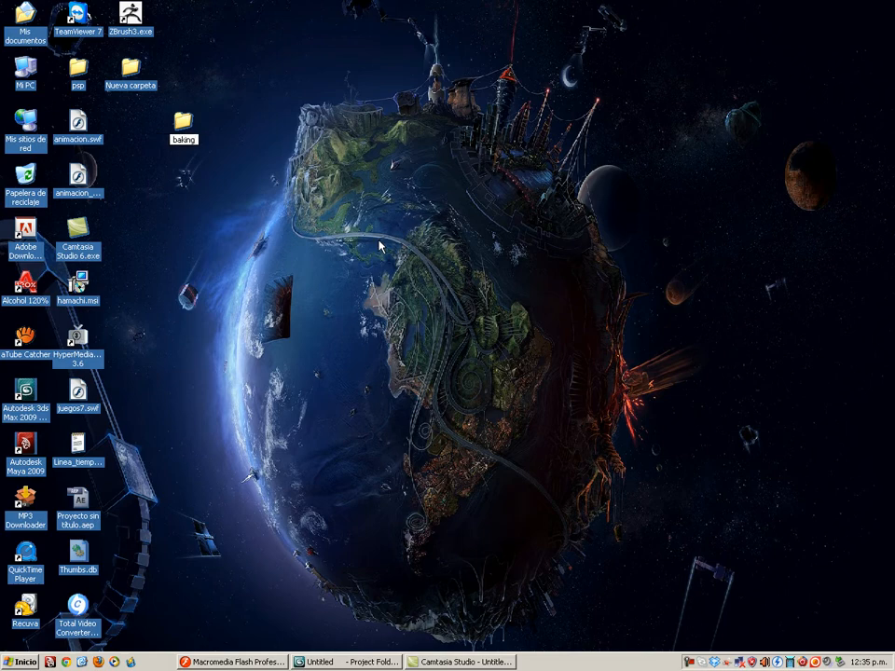
{"action": "left_click", "coordinate": [476, 661]}
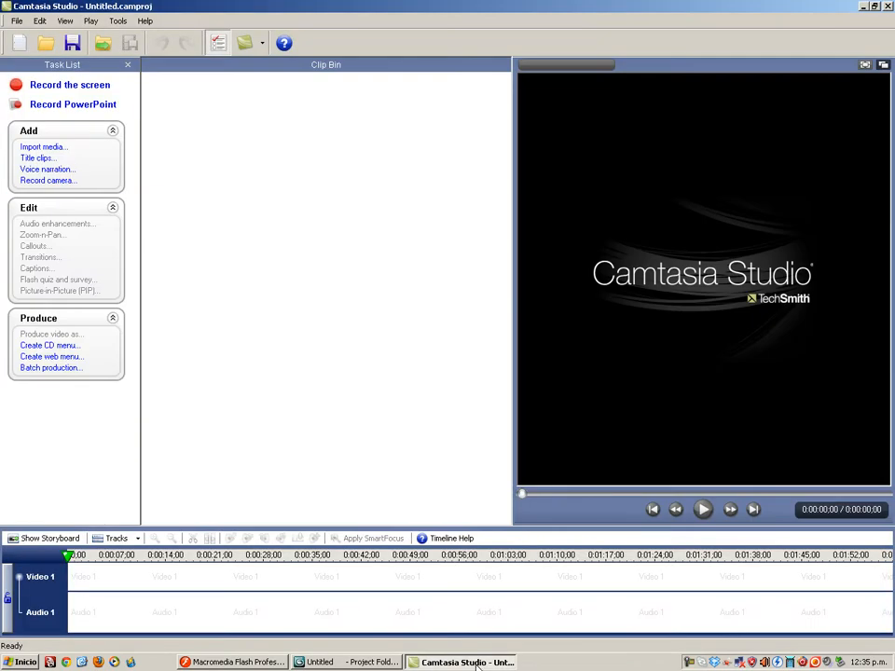
{"action": "left_click", "coordinate": [861, 7]}
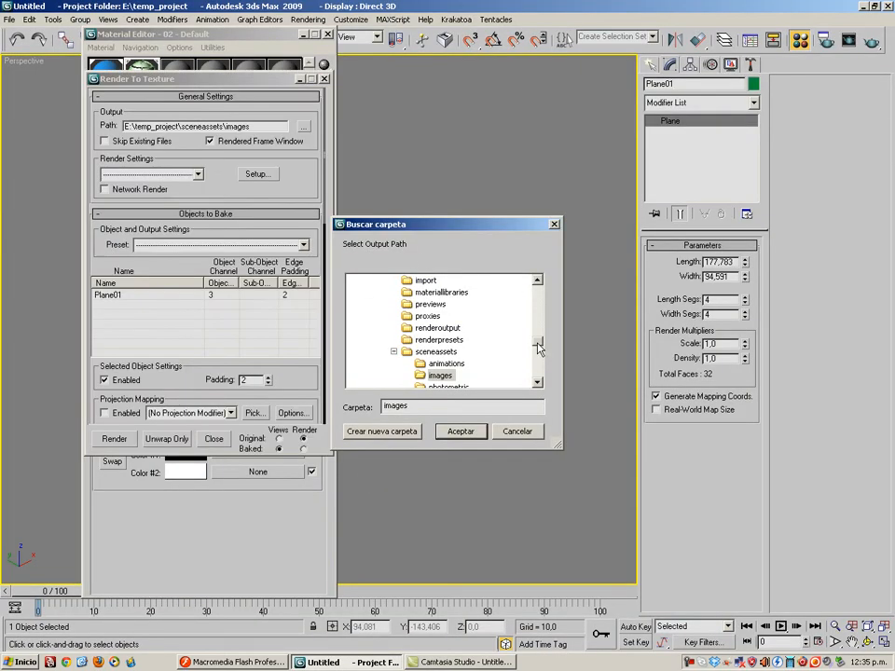
- Set the Render To Texture output path to the desktop's baking folder
{"action": "left_click", "coordinate": [460, 431]}
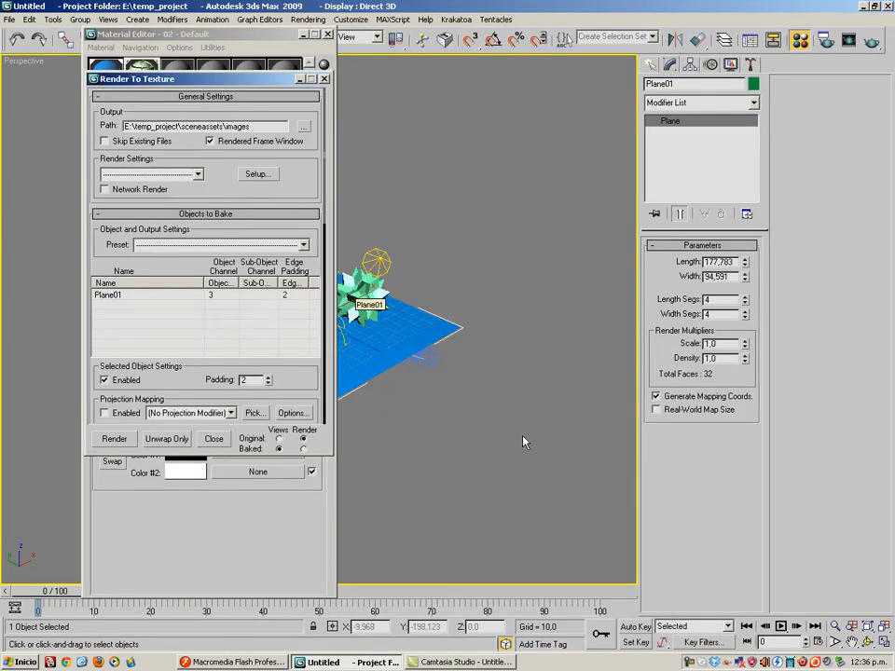
{"action": "left_click", "coordinate": [304, 127]}
{"action": "left_click_drag", "start_coordinate": [540, 338], "coordinate": [536, 278]}
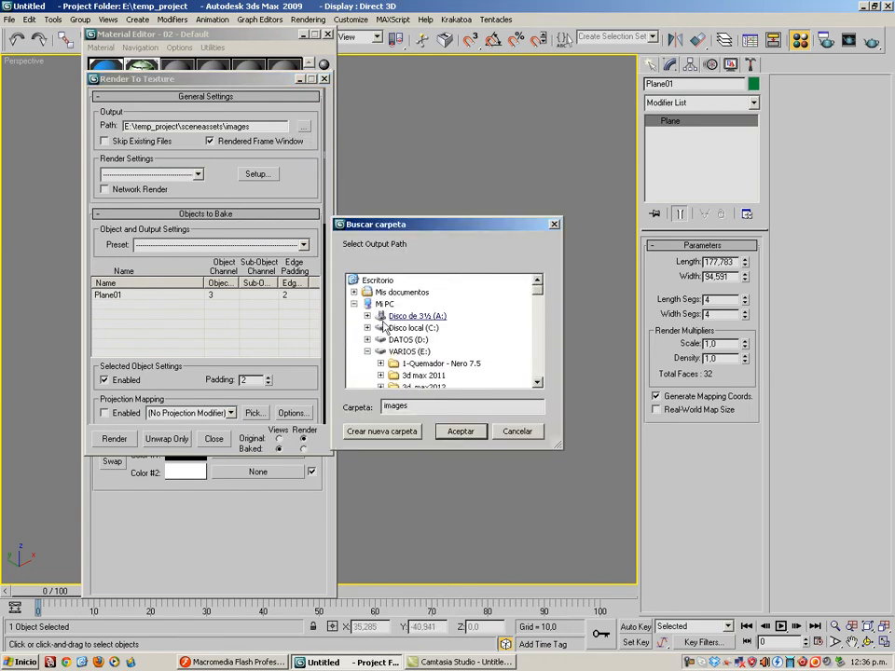
{"action": "left_click", "coordinate": [367, 352]}
{"action": "left_click", "coordinate": [354, 304]}
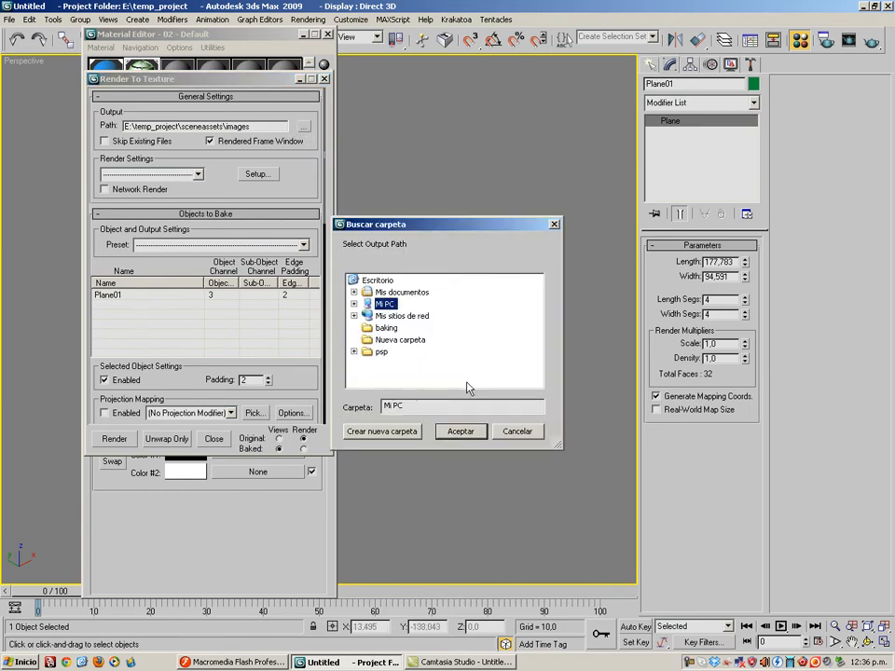
{"action": "left_click", "coordinate": [388, 329]}
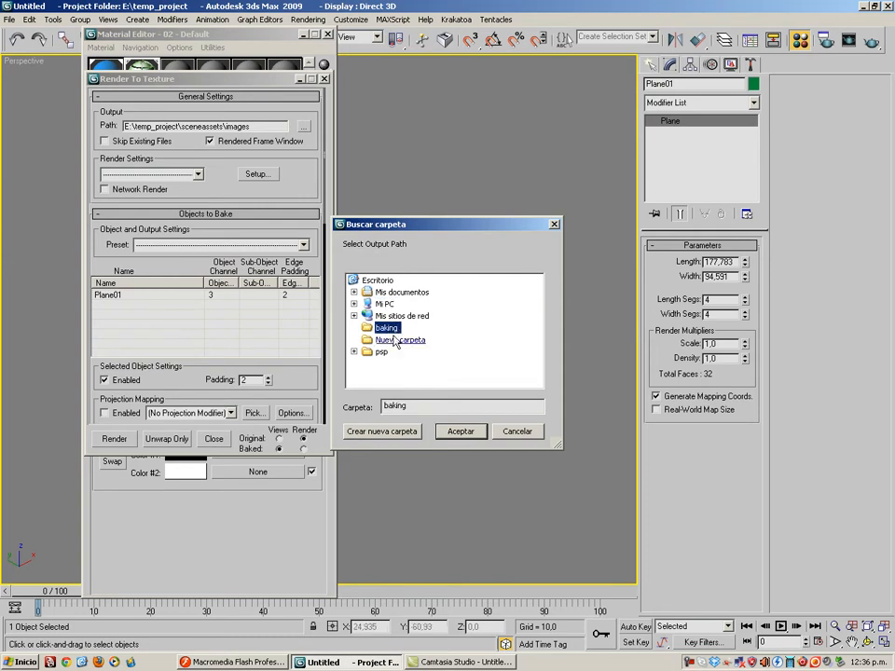
{"action": "left_click", "coordinate": [466, 436]}
- Try a padding of 3 for the plane in the selected object settings of Render To Texture
{"action": "left_click_drag", "start_coordinate": [326, 173], "coordinate": [333, 244]}
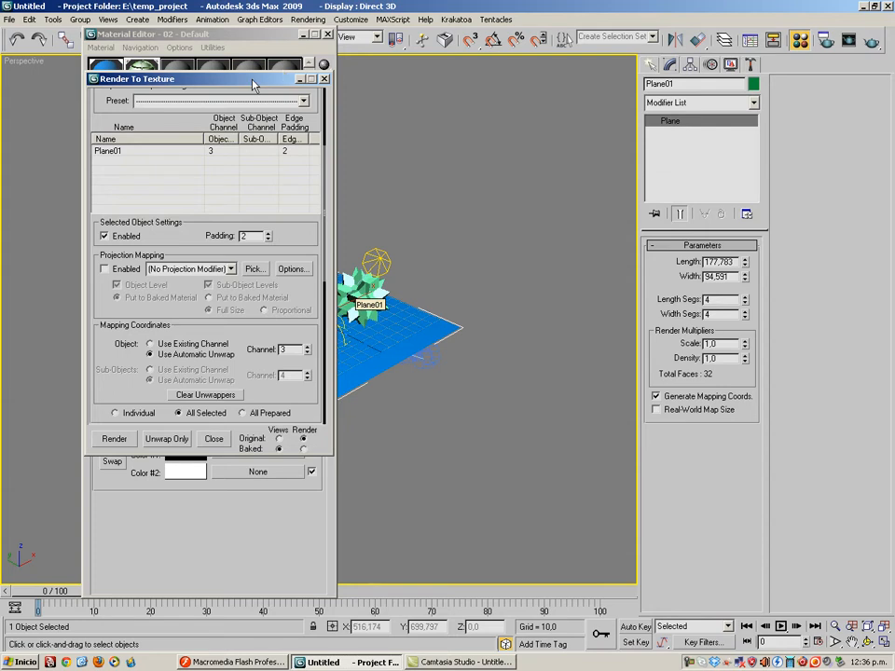
{"action": "left_click_drag", "start_coordinate": [251, 79], "coordinate": [249, 102]}
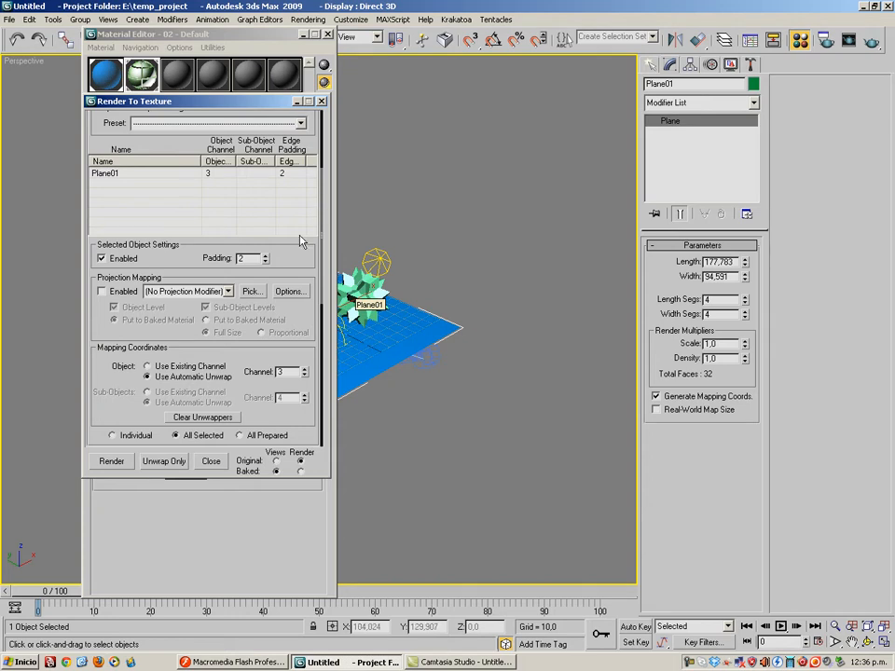
{"action": "left_click_drag", "start_coordinate": [250, 259], "coordinate": [171, 260]}
{"action": "scroll", "coordinate": [326, 227], "scroll_direction": "down", "scroll_amount": 2}
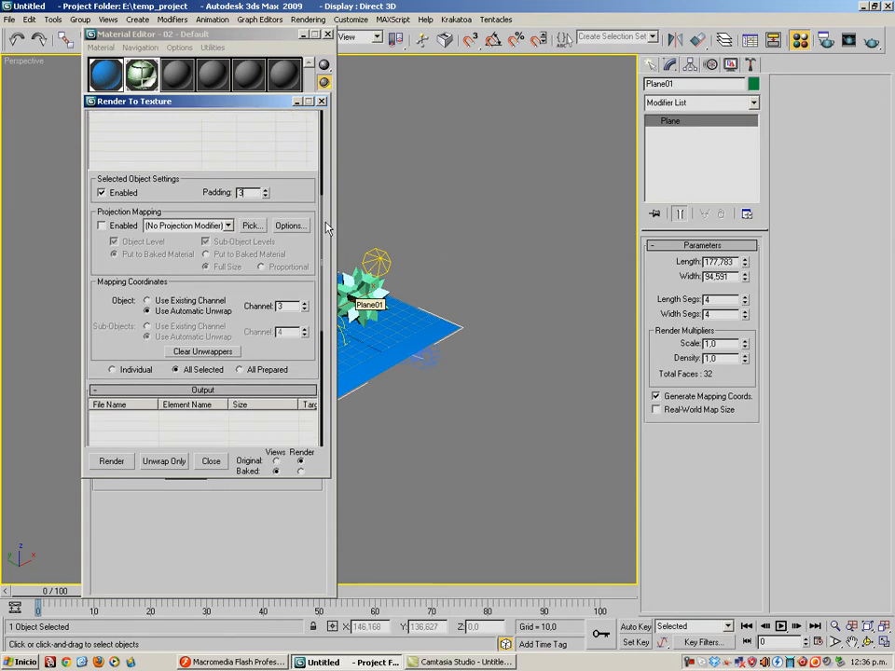
{"action": "scroll", "coordinate": [327, 227], "scroll_direction": "down", "scroll_amount": 1}
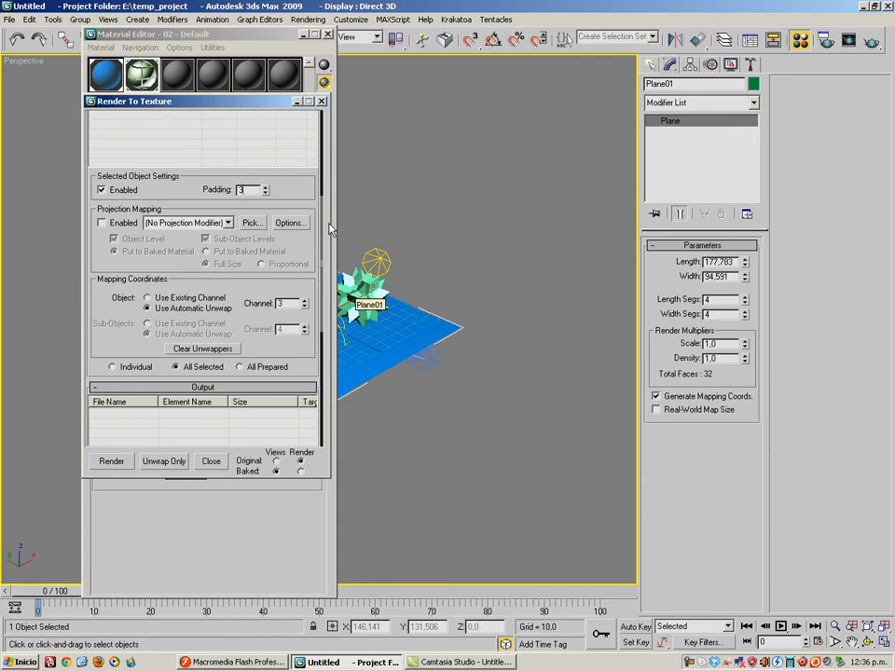
{"action": "scroll", "coordinate": [329, 228], "scroll_direction": "down", "scroll_amount": 3}
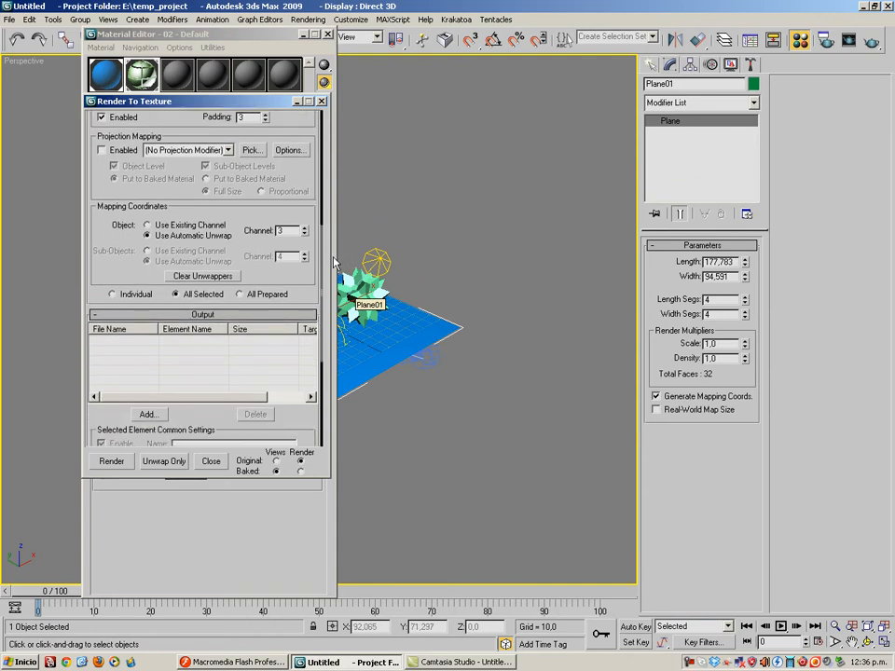
- Try Use Existing Channel for the plane's mapping coordinates and return to Use Automatic Unwrap
{"action": "left_click", "coordinate": [166, 227]}
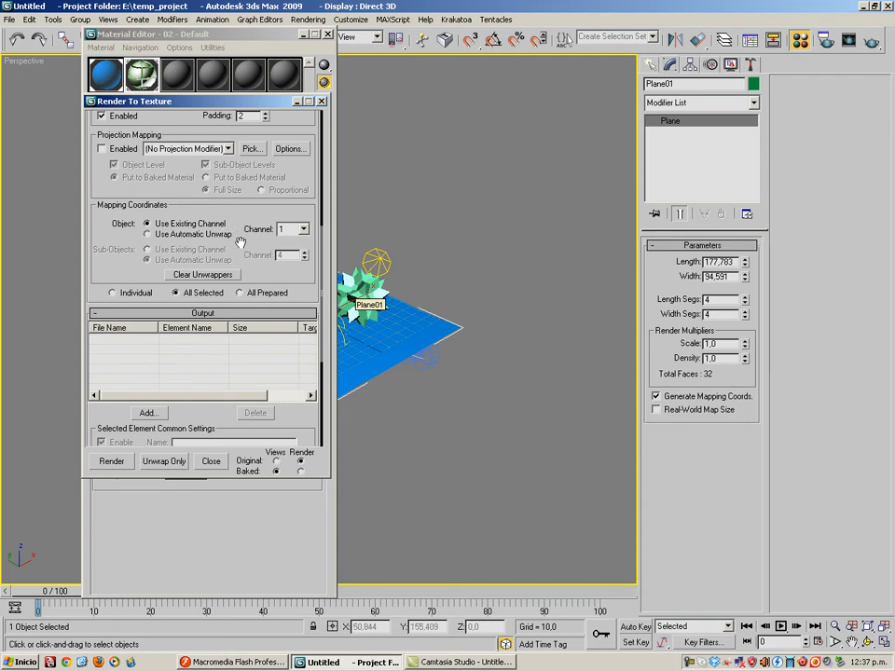
{"action": "middle_click_drag", "start_coordinate": [455, 410], "coordinate": [505, 408]}
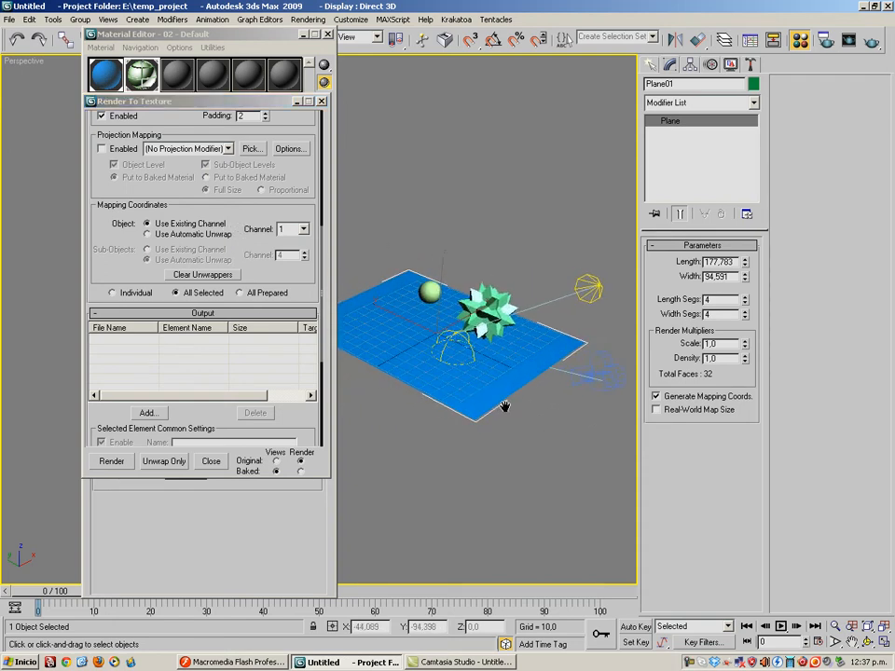
{"action": "left_click", "coordinate": [191, 234]}
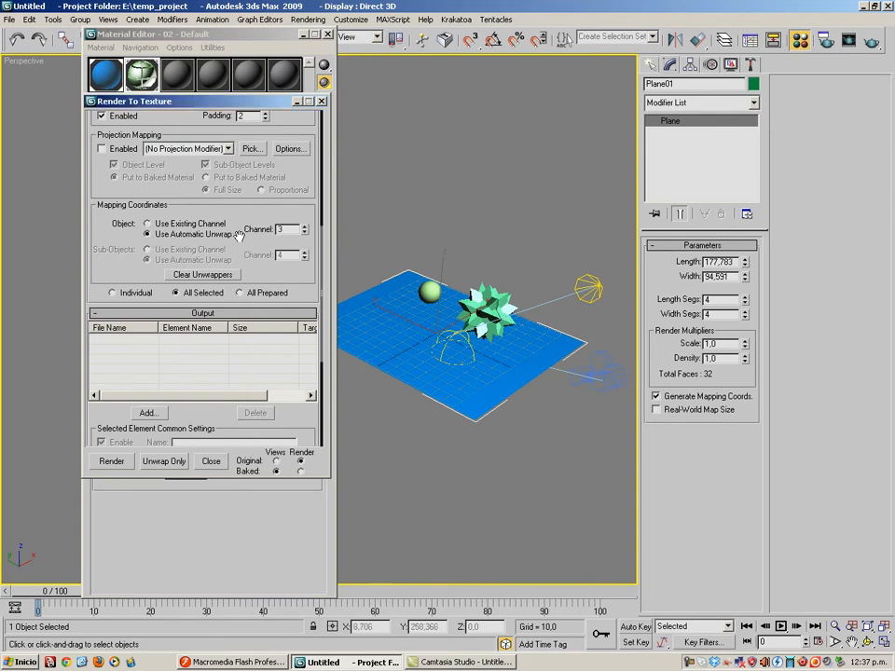
- Add a CompleteMap texture element to the plane's Render To Texture output
{"action": "left_click_drag", "start_coordinate": [320, 234], "coordinate": [325, 292]}
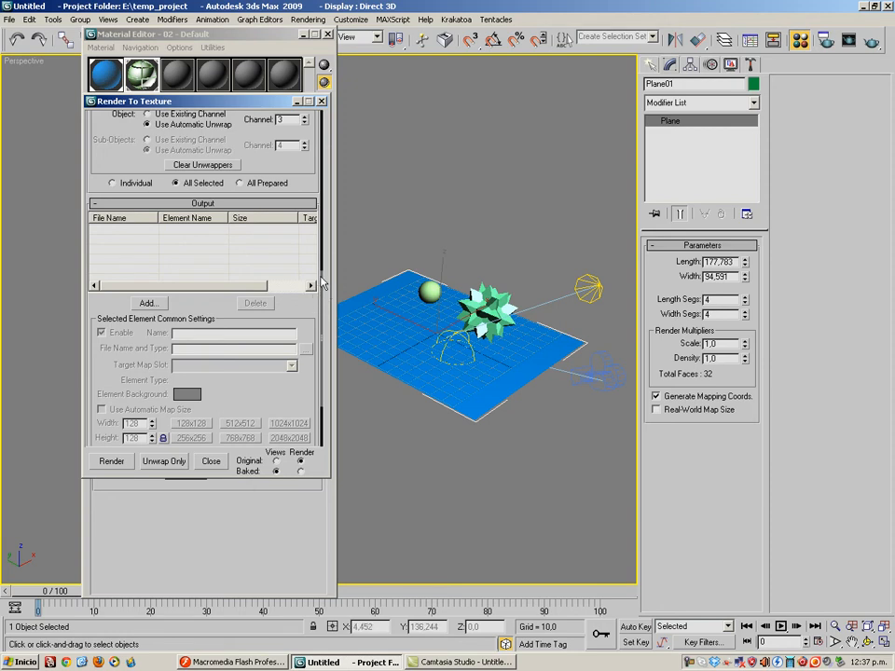
{"action": "left_click_drag", "start_coordinate": [323, 278], "coordinate": [324, 237]}
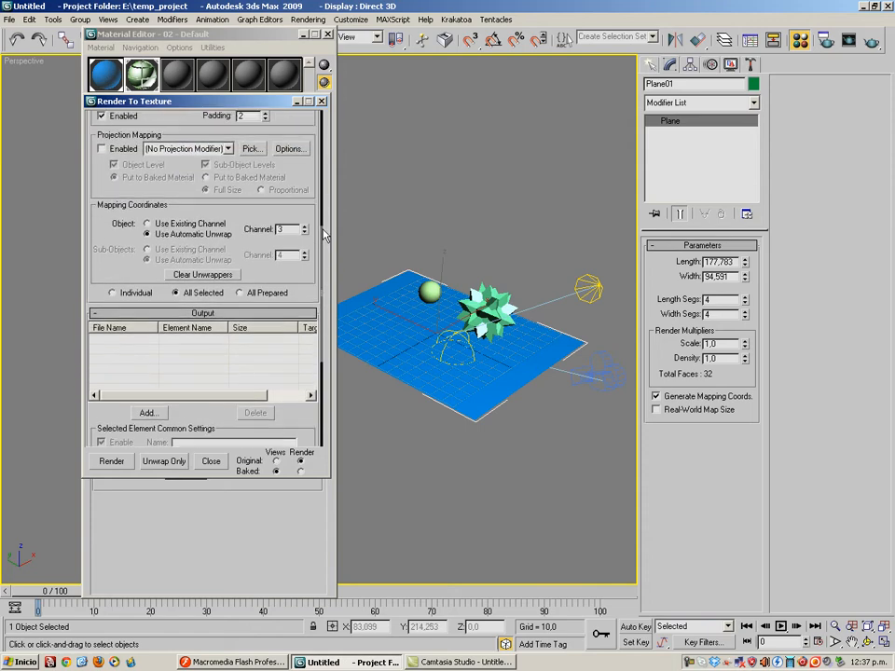
{"action": "scroll", "coordinate": [276, 282], "scroll_direction": "down", "scroll_amount": 6}
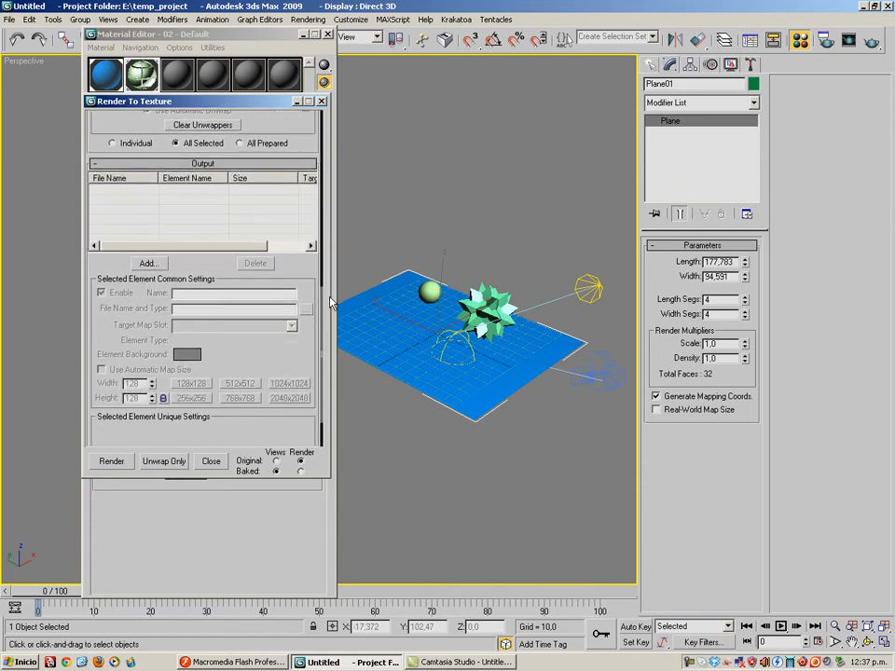
{"action": "left_click", "coordinate": [147, 254]}
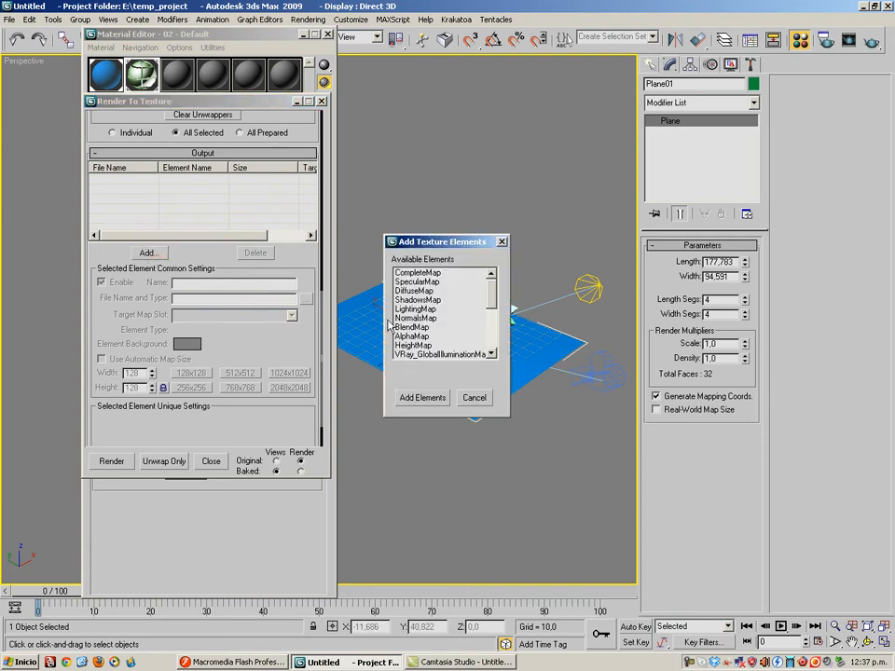
{"action": "left_click_drag", "start_coordinate": [451, 242], "coordinate": [315, 189]}
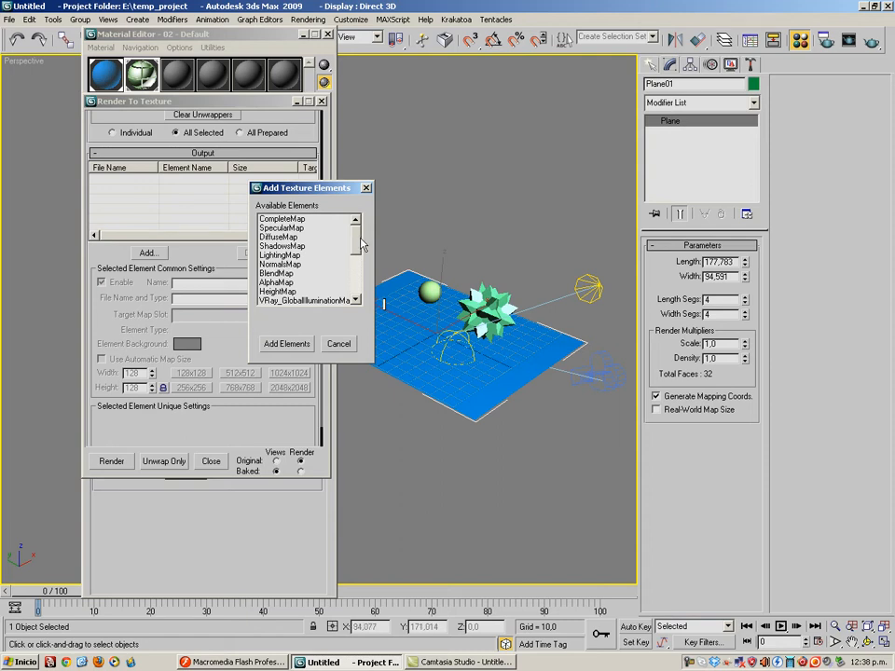
{"action": "left_click", "coordinate": [293, 221]}
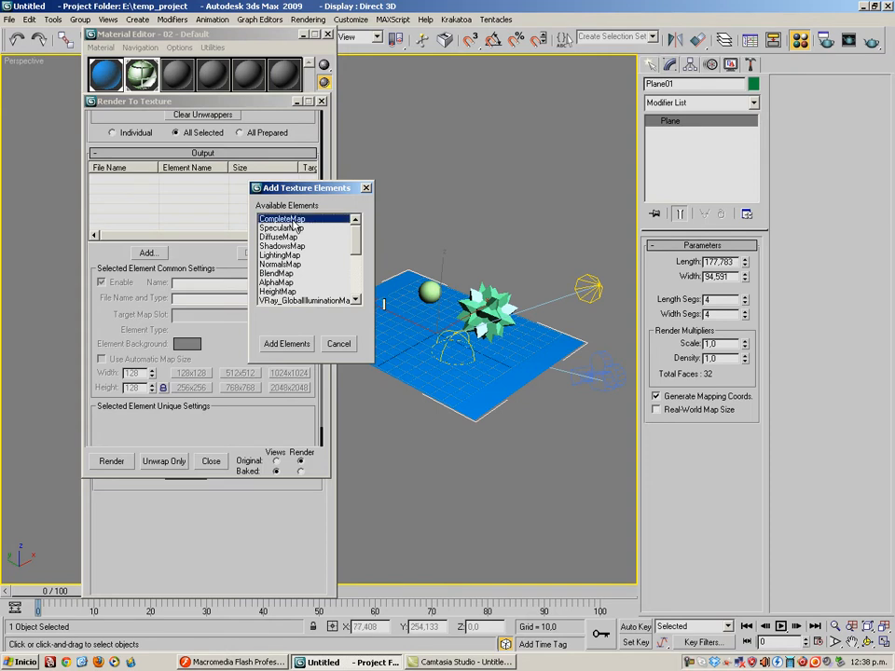
{"action": "left_click", "coordinate": [292, 344]}
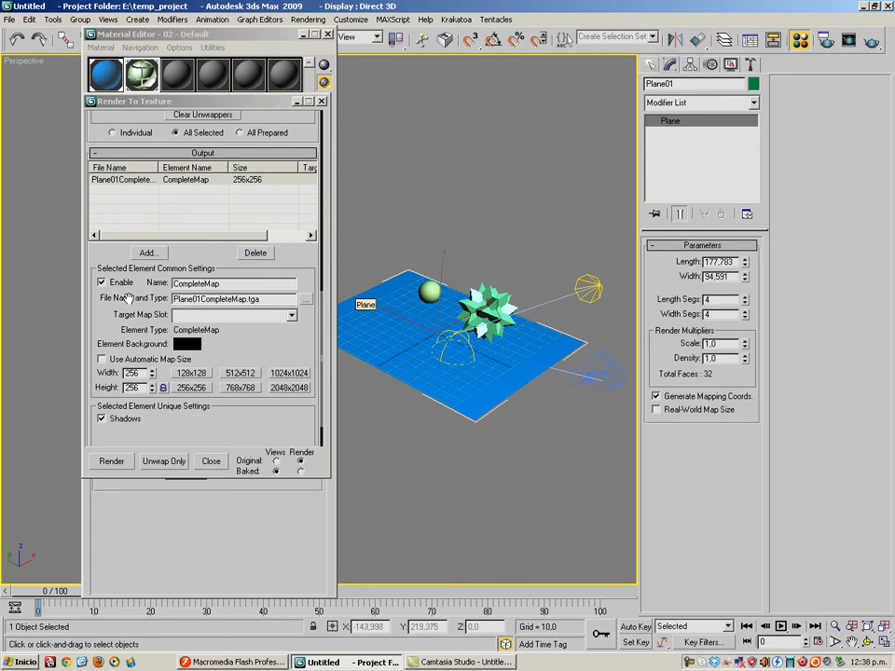
- Choose JPEG as the file type for the CompleteMap output in the baking folder
{"action": "left_click", "coordinate": [305, 308]}
{"action": "left_click", "coordinate": [163, 220]}
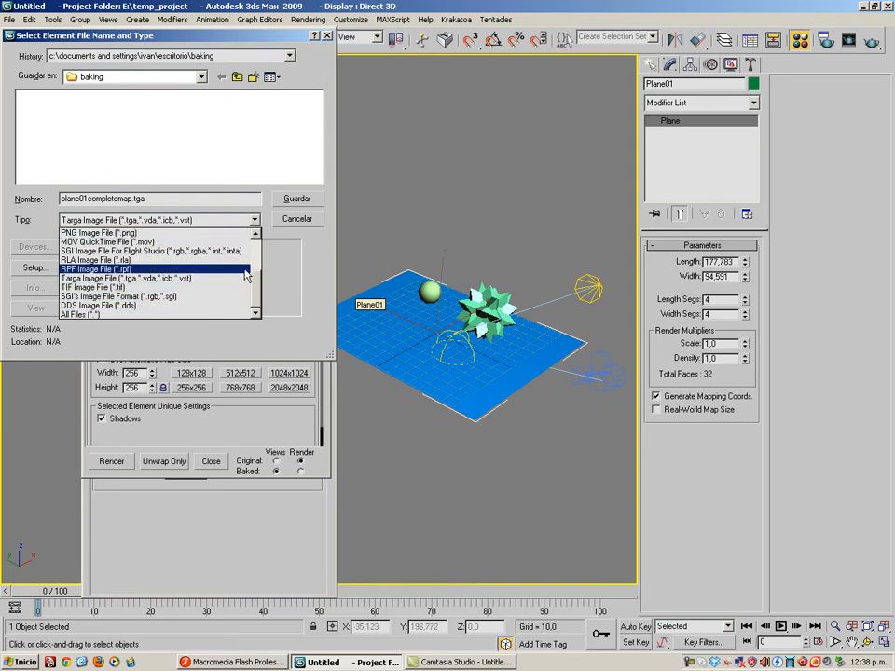
{"action": "mouse_move", "coordinate": [257, 291]}
{"action": "left_mouse_down"}
{"action": "mouse_move", "coordinate": [259, 275]}
{"action": "mouse_move", "coordinate": [252, 279]}
{"action": "left_mouse_up"}
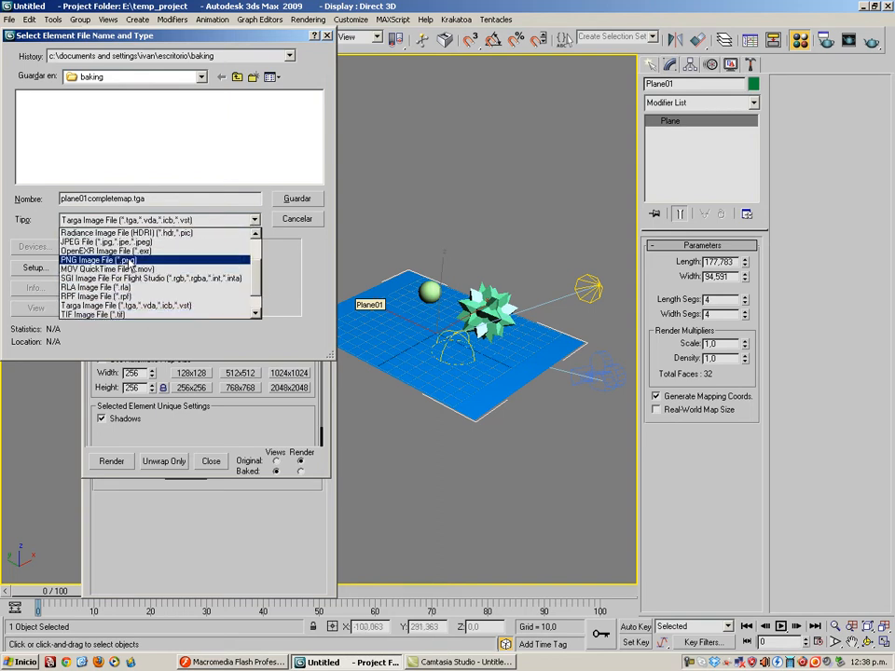
{"action": "left_click", "coordinate": [143, 244]}
{"action": "left_click", "coordinate": [192, 73]}
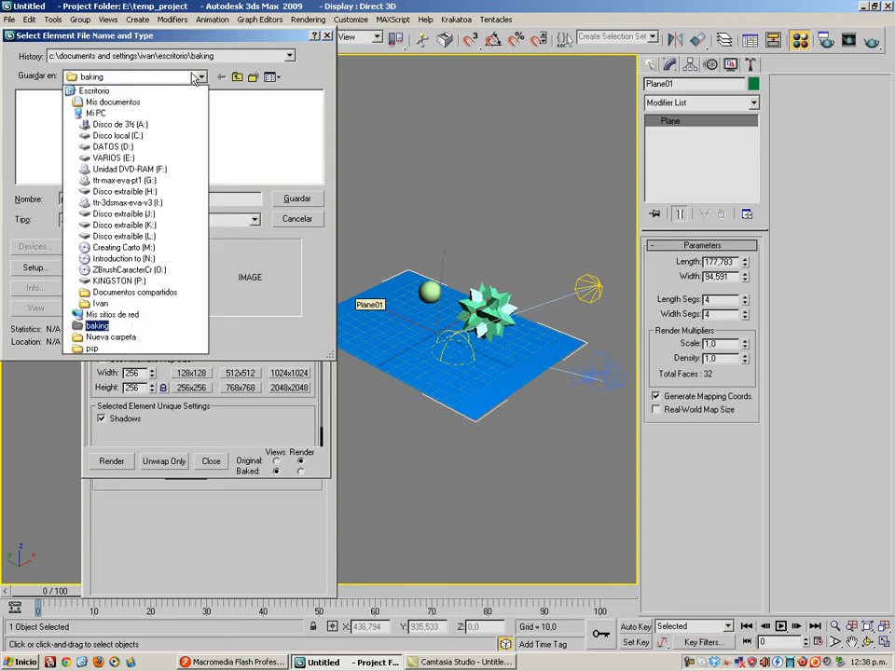
{"action": "left_click", "coordinate": [192, 74]}
- Name the CompleteMap output file plano without the tga extension and save it with JPEG quality 100
{"action": "left_click", "coordinate": [132, 199]}
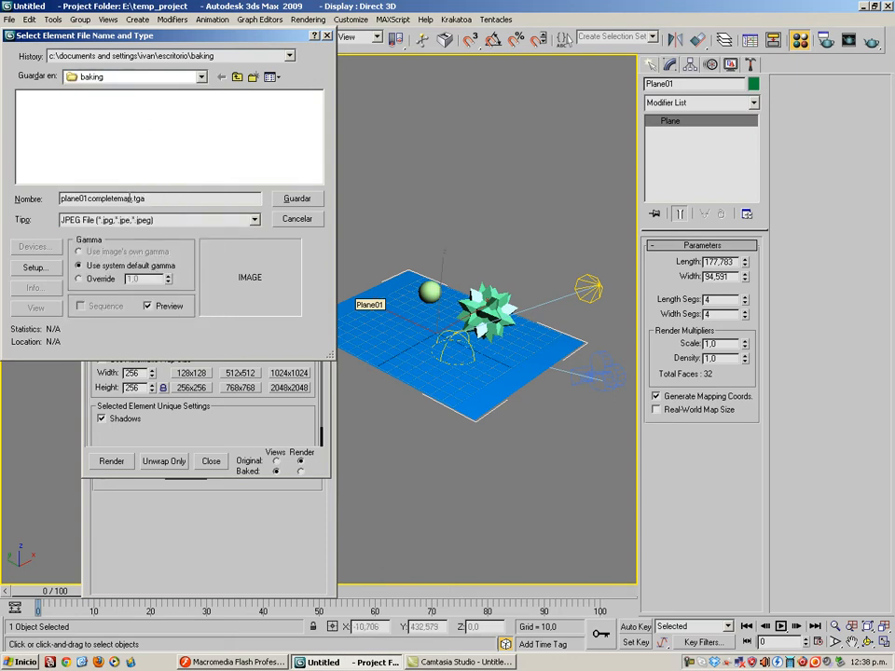
{"action": "left_click_drag", "start_coordinate": [132, 198], "coordinate": [3, 220]}
{"action": "key", "text": "BackSpace"}
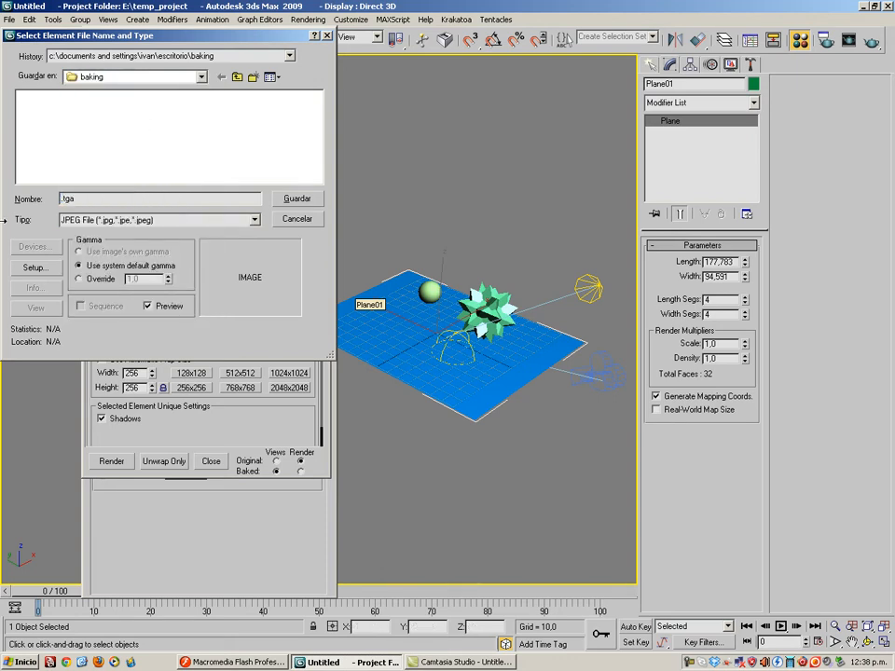
{"action": "type", "text": "plano"}
{"action": "left_click", "coordinate": [175, 197]}
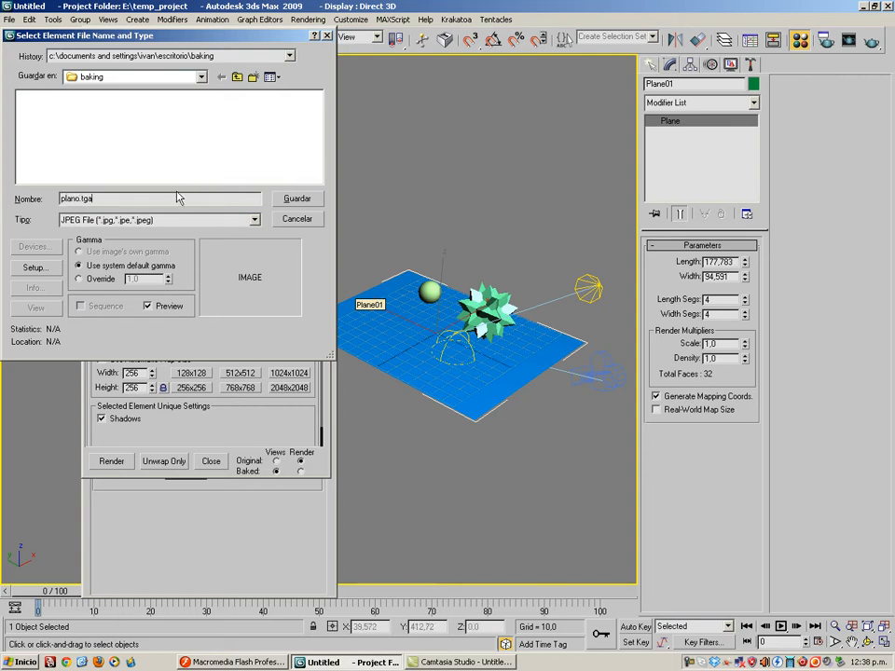
{"action": "key", "text": "BackSpace"}
{"action": "key", "text": "BackSpace"}
{"action": "key", "text": "BackSpace"}
{"action": "left_click", "coordinate": [295, 199]}
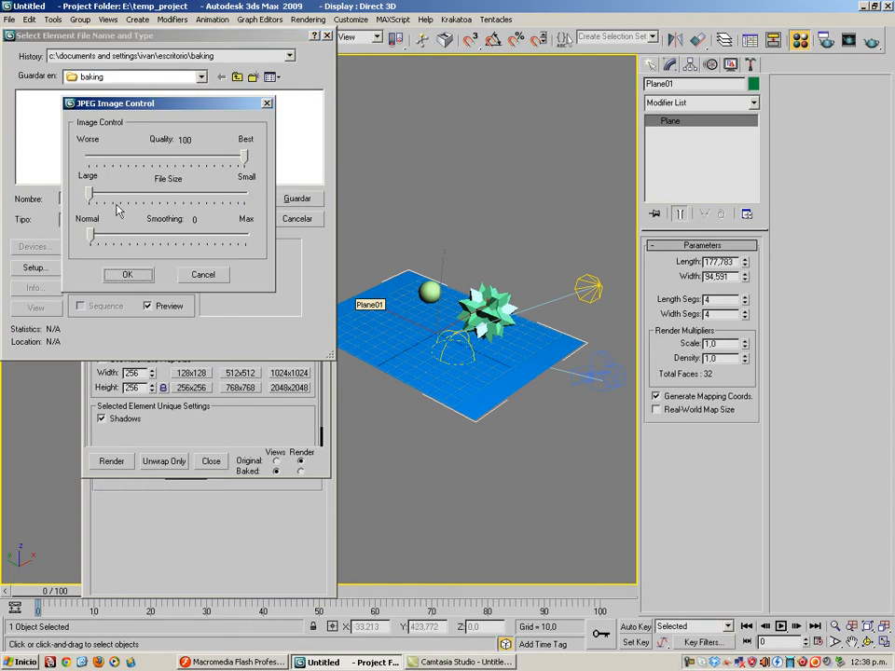
{"action": "left_click", "coordinate": [140, 279]}
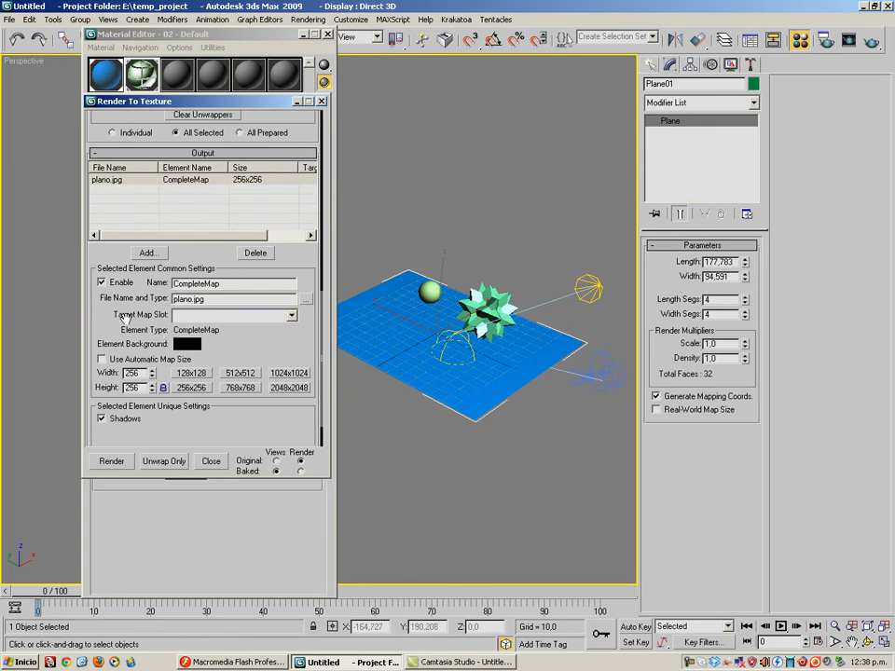
- Set the CompleteMap element's target map slot to Specular Color
{"action": "left_click", "coordinate": [293, 317]}
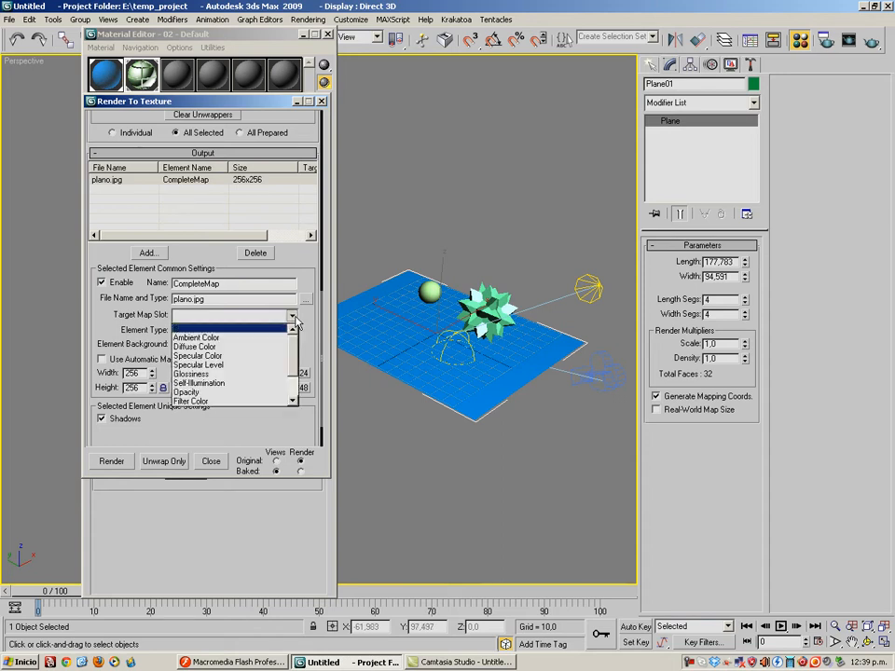
{"action": "left_click", "coordinate": [258, 357]}
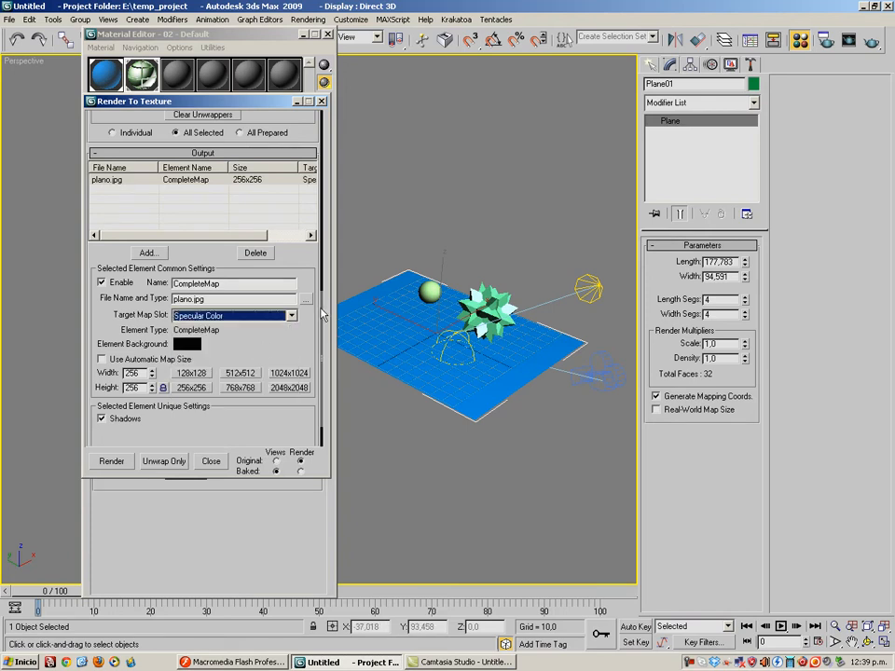
{"action": "left_click_drag", "start_coordinate": [245, 237], "coordinate": [199, 242]}
- Set the CompleteMap element's output size to 1024x1024
{"action": "left_click_drag", "start_coordinate": [325, 326], "coordinate": [324, 377]}
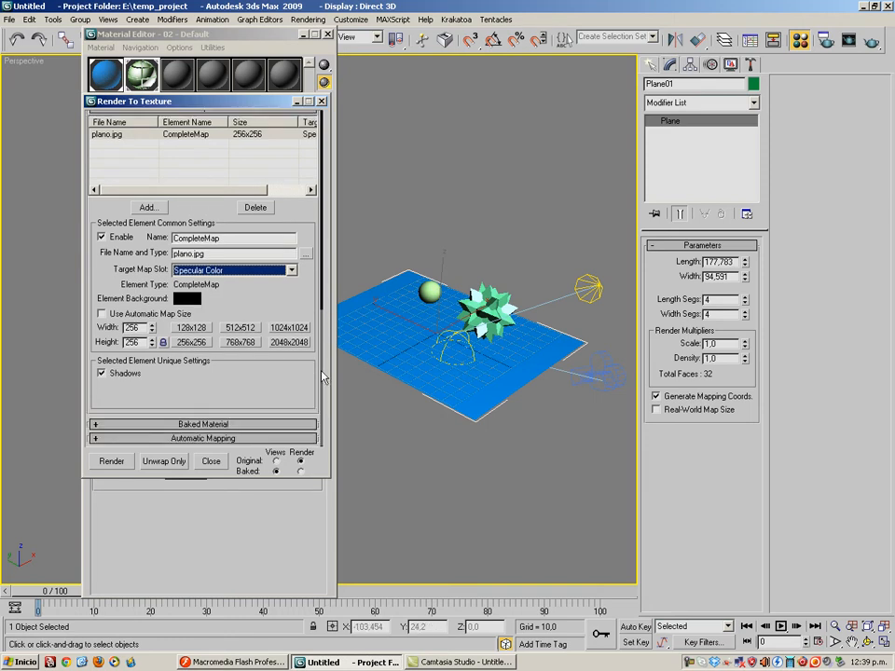
{"action": "left_click", "coordinate": [140, 328]}
{"action": "middle_click_drag", "start_coordinate": [400, 378], "coordinate": [442, 356]}
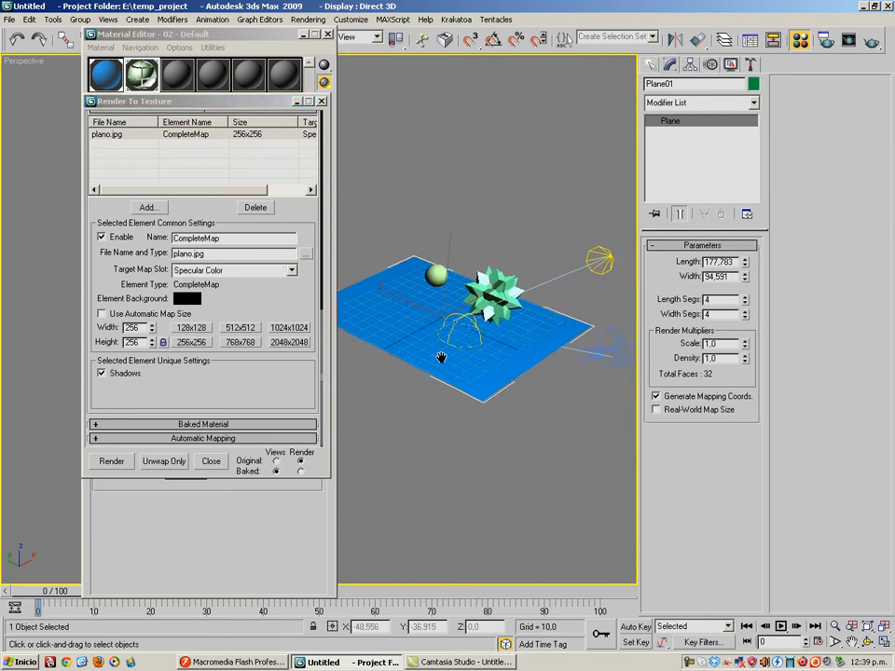
{"action": "middle_click_drag", "start_coordinate": [483, 411], "coordinate": [438, 363], "text": "alt"}
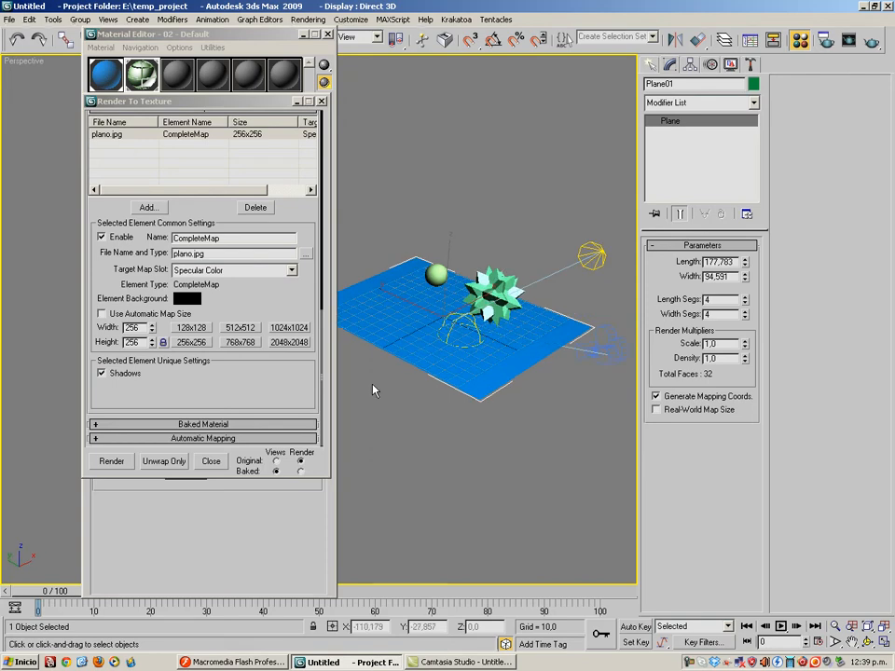
{"action": "left_click", "coordinate": [240, 328]}
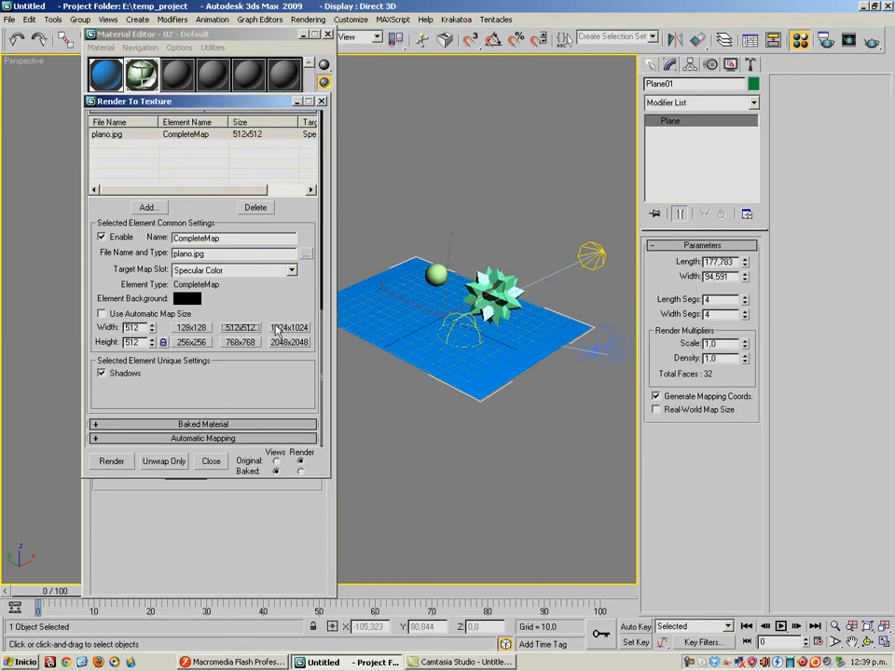
{"action": "left_click", "coordinate": [277, 328]}
- Review the Render To Texture settings and render the plane's CompleteMap
{"action": "scroll", "coordinate": [325, 279], "scroll_direction": "up", "scroll_amount": 3}
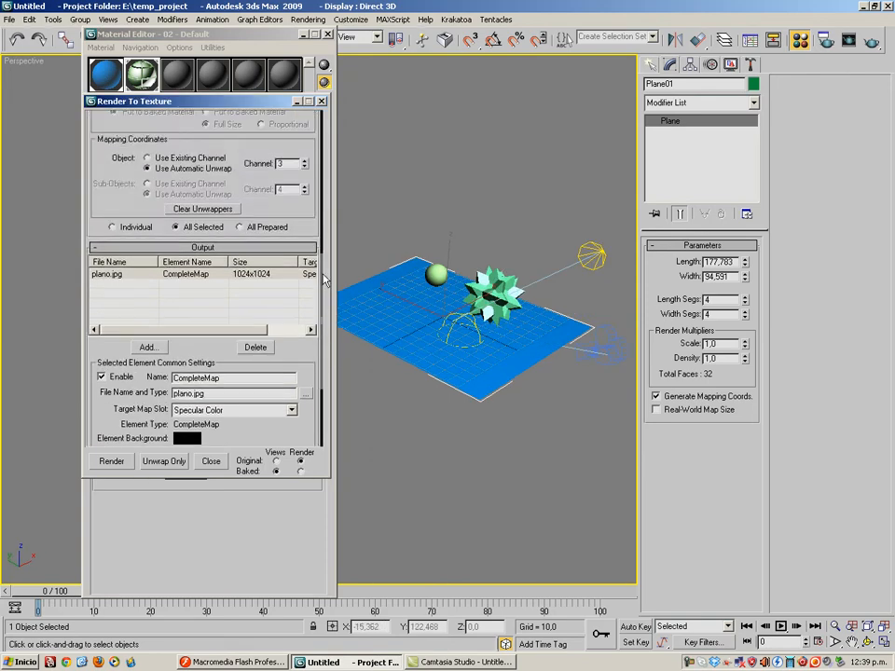
{"action": "left_click_drag", "start_coordinate": [324, 279], "coordinate": [322, 396]}
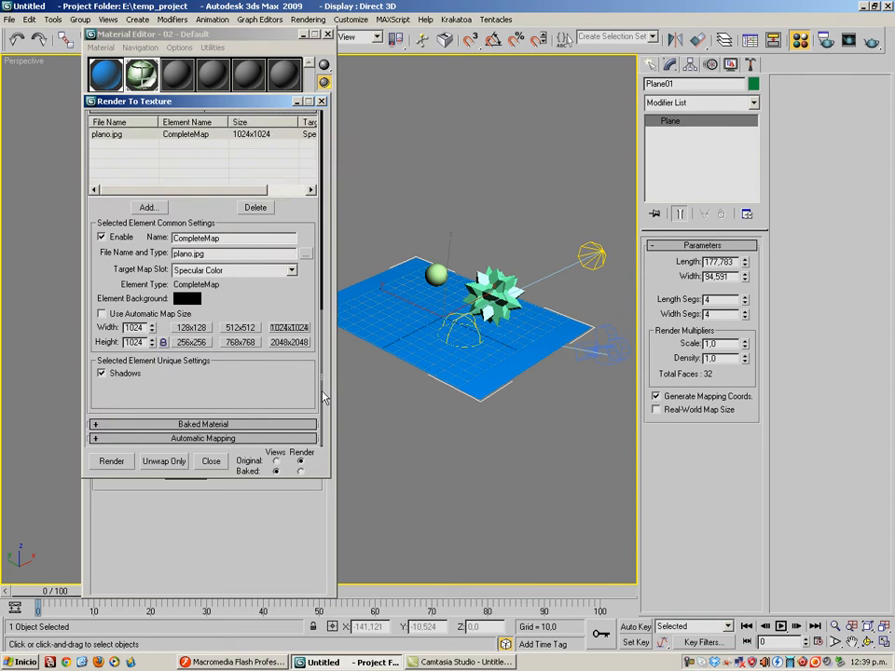
{"action": "left_click_drag", "start_coordinate": [324, 399], "coordinate": [341, 411]}
{"action": "scroll", "coordinate": [324, 375], "scroll_direction": "up", "scroll_amount": 5}
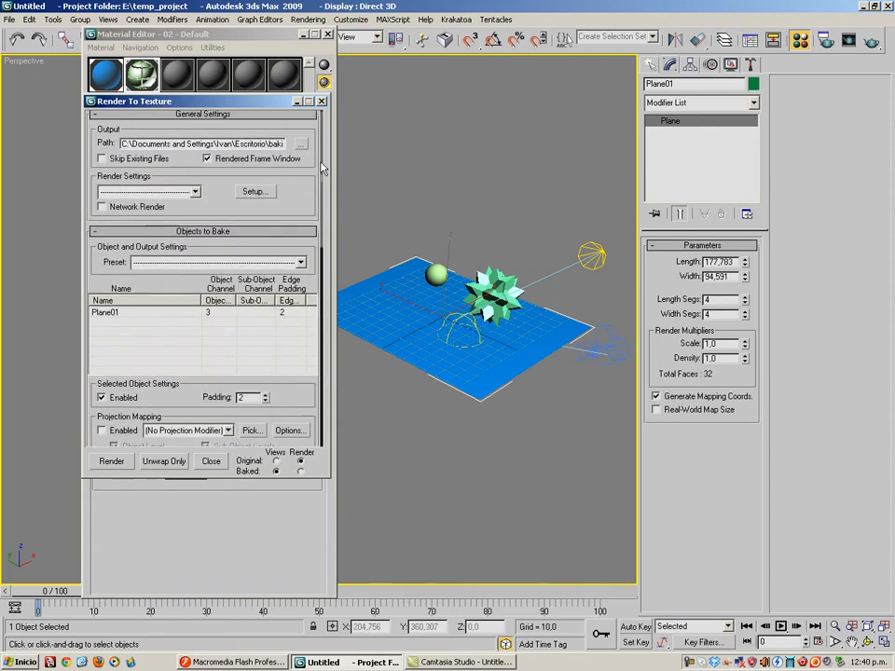
{"action": "scroll", "coordinate": [313, 365], "scroll_direction": "down", "scroll_amount": 5}
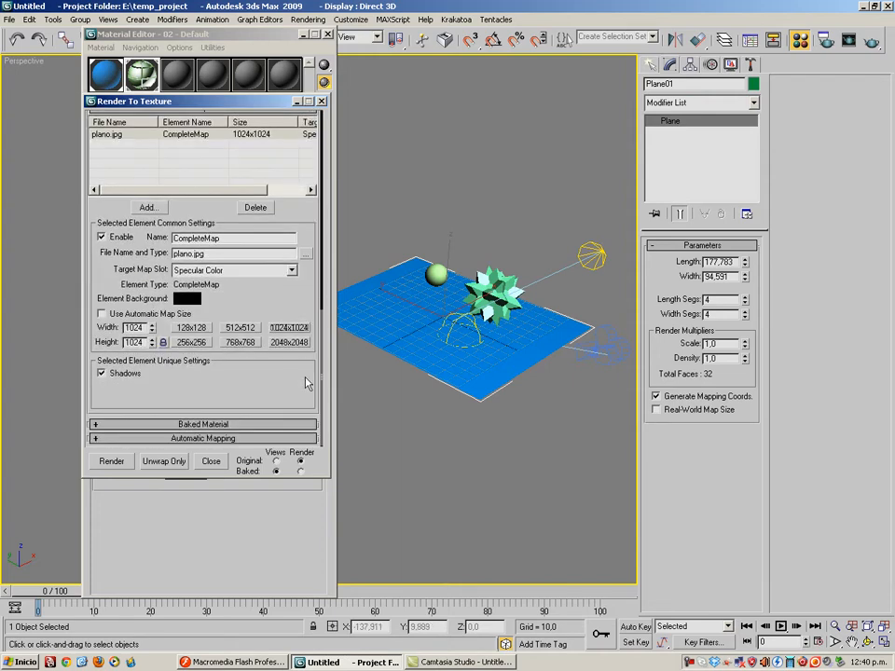
{"action": "mouse_move", "coordinate": [322, 374]}
{"action": "left_mouse_down"}
{"action": "mouse_move", "coordinate": [327, 149]}
{"action": "mouse_move", "coordinate": [328, 380]}
{"action": "left_mouse_up"}
{"action": "left_click", "coordinate": [110, 462]}
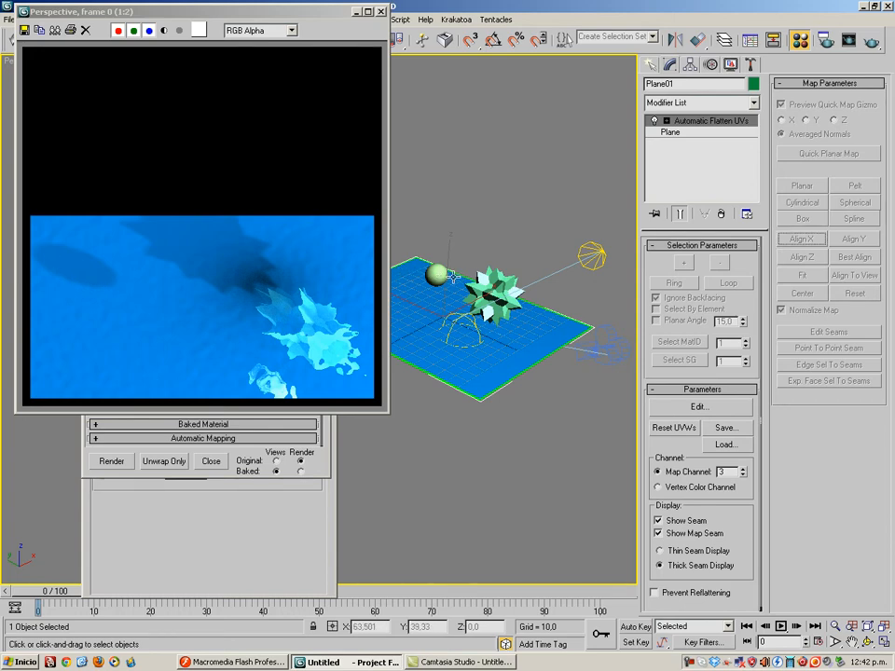
- Toggle wireframe display in the Perspective viewport and leave it shaded with edged faces
{"action": "key", "text": "F3"}
{"action": "key", "text": "F3"}
{"action": "key", "text": "F3"}
{"action": "key", "text": "F3"}
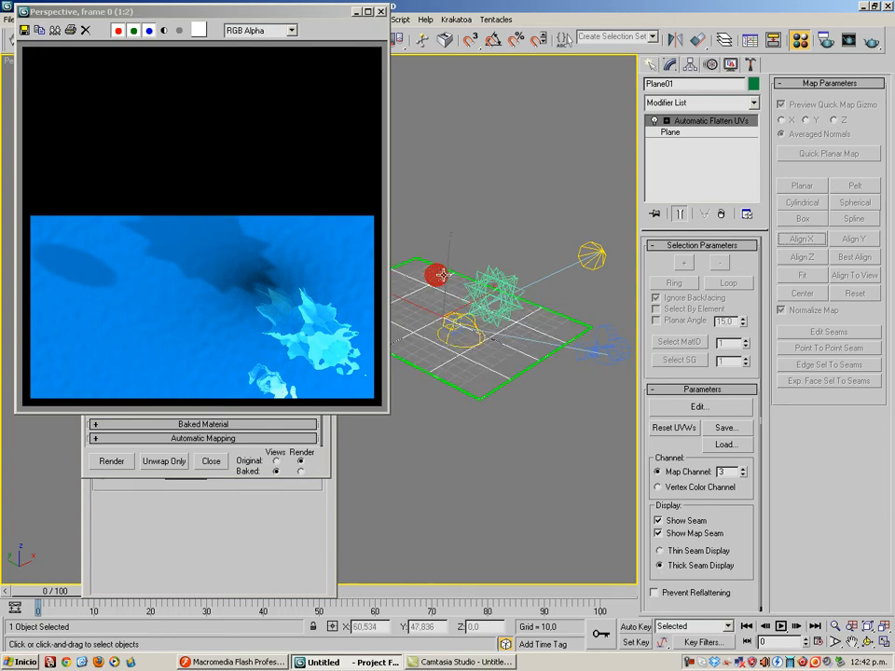
{"action": "key", "text": "F4"}
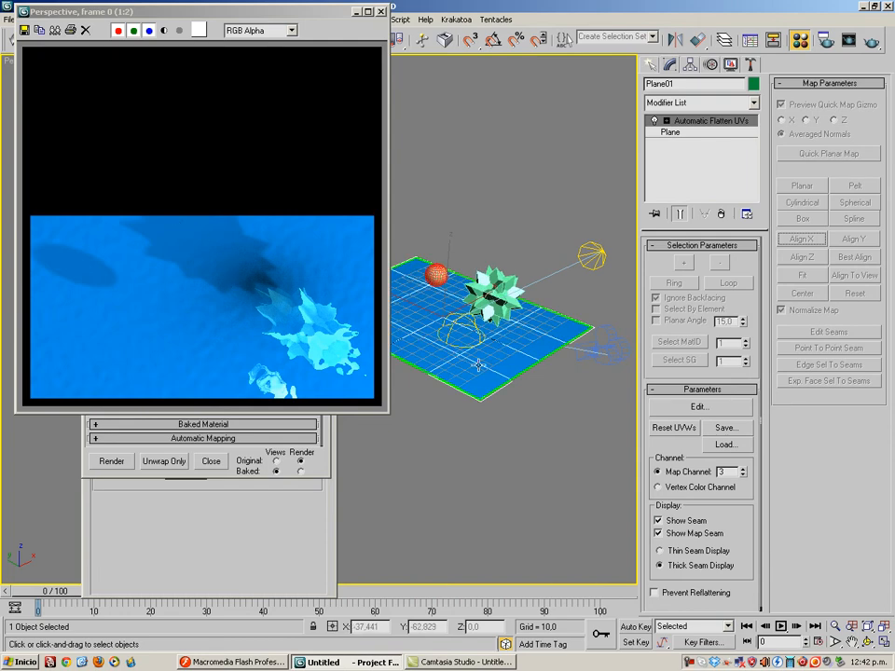
- Compare the scene's objects with the shadows and reflections in the baked render, and close the rendered image
{"action": "middle_click_drag", "start_coordinate": [479, 365], "coordinate": [466, 343], "text": "alt"}
{"action": "scroll", "coordinate": [550, 326], "scroll_direction": "up", "scroll_amount": 3}
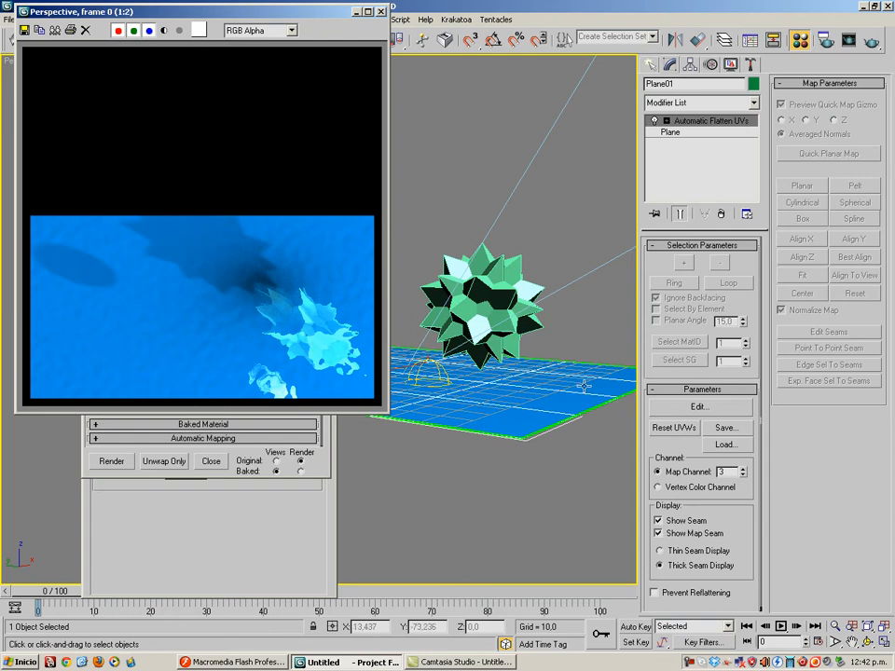
{"action": "scroll", "coordinate": [584, 383], "scroll_direction": "down", "scroll_amount": 5}
{"action": "middle_click_drag", "start_coordinate": [543, 348], "coordinate": [534, 411]}
{"action": "scroll", "coordinate": [543, 429], "scroll_direction": "up", "scroll_amount": 6}
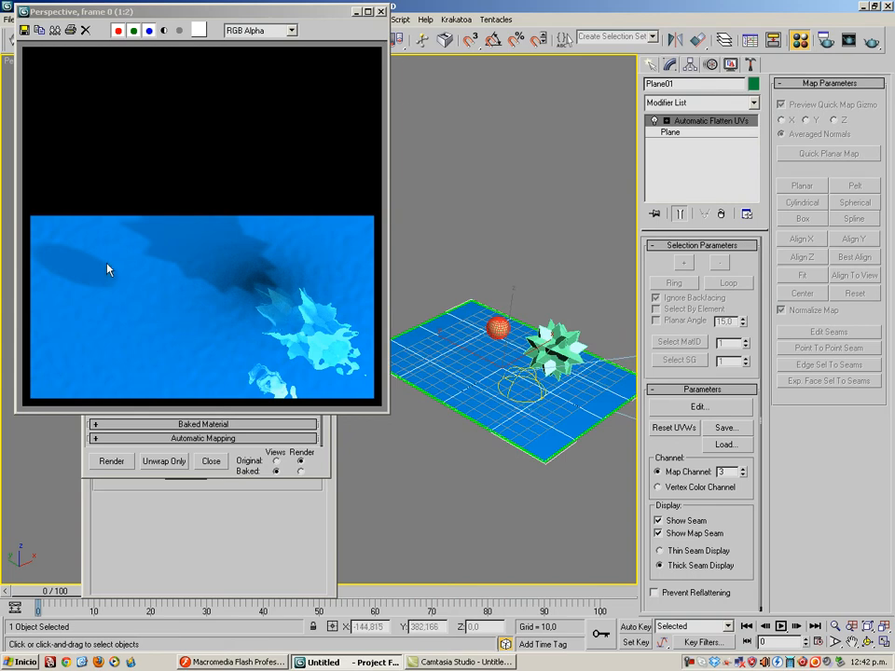
{"action": "left_click", "coordinate": [380, 12]}
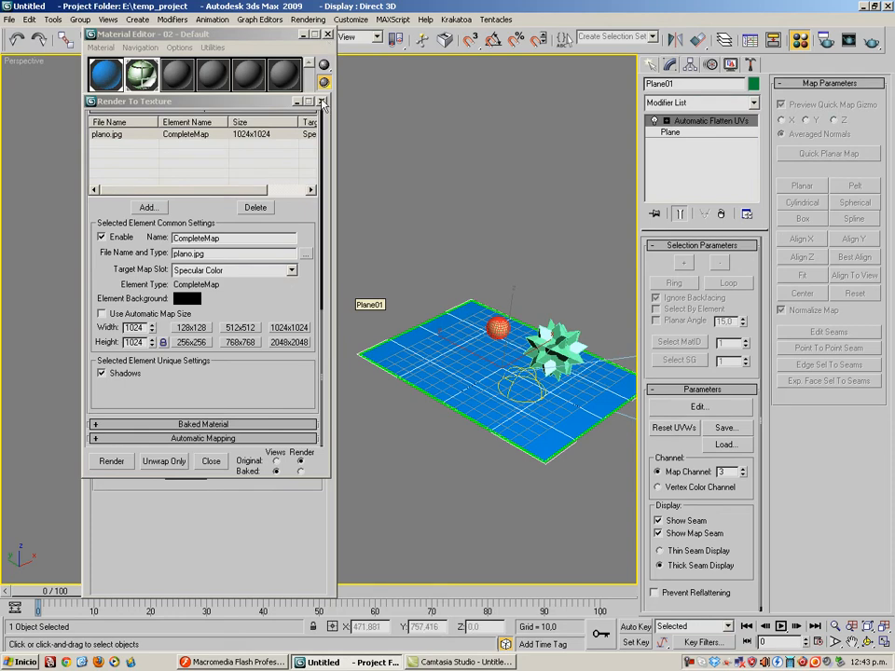
- Close Render To Texture and examine the blue plane material's basic parameters and maps in the Material Editor
{"action": "left_click", "coordinate": [327, 41]}
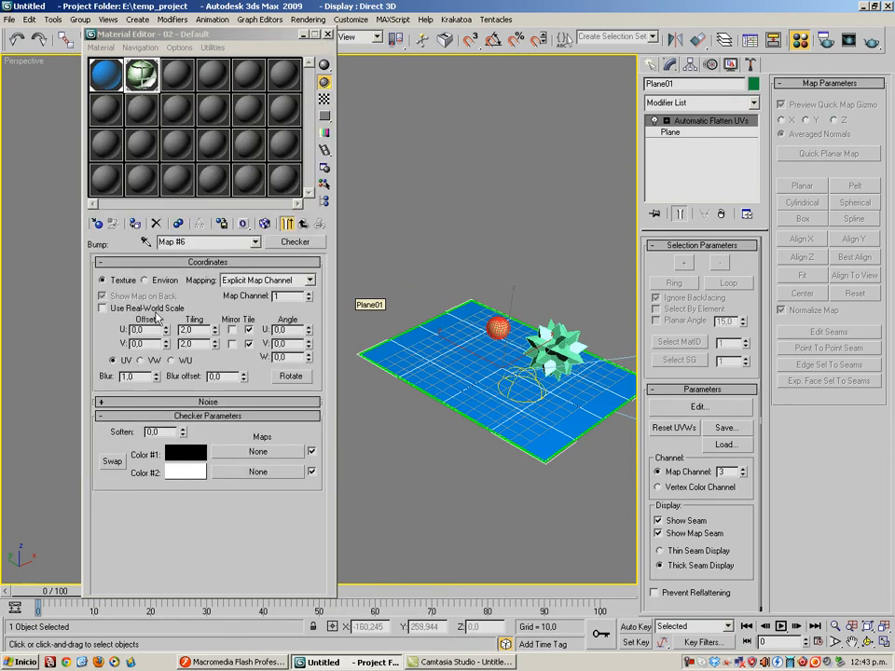
{"action": "left_click", "coordinate": [93, 60]}
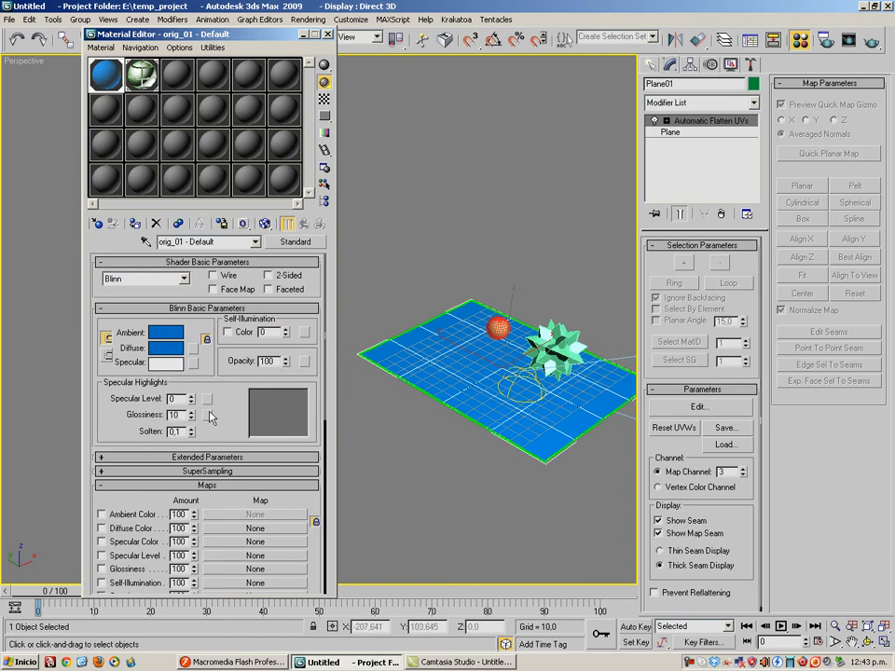
{"action": "scroll", "coordinate": [200, 504], "scroll_direction": "down", "scroll_amount": 5}
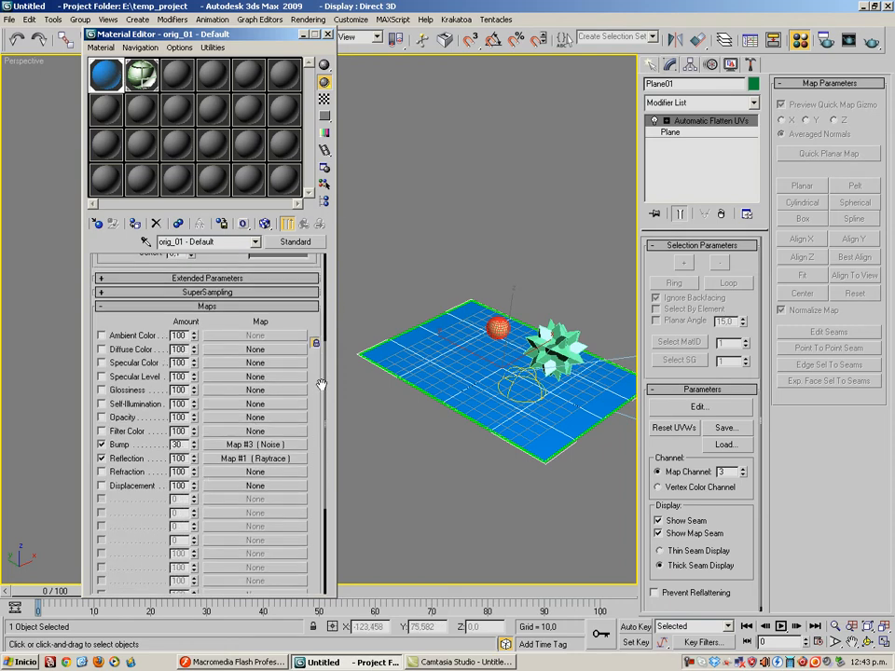
{"action": "scroll", "coordinate": [242, 291], "scroll_direction": "up", "scroll_amount": 5}
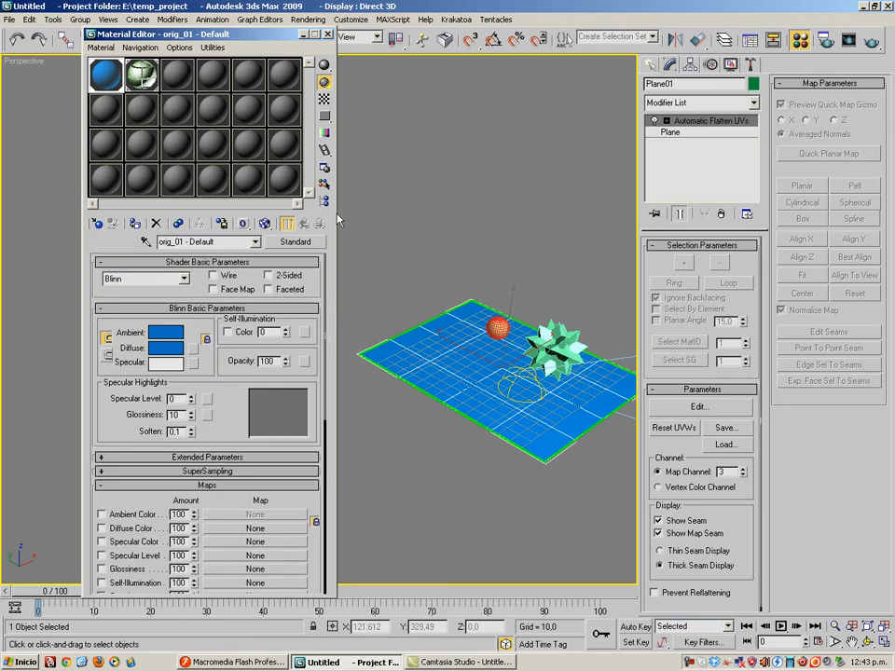
- Close the Material Editor and examine the plane with the sphere and the spiky polyhedron from several angles
{"action": "left_click", "coordinate": [326, 35]}
{"action": "scroll", "coordinate": [363, 354], "scroll_direction": "up", "scroll_amount": 4}
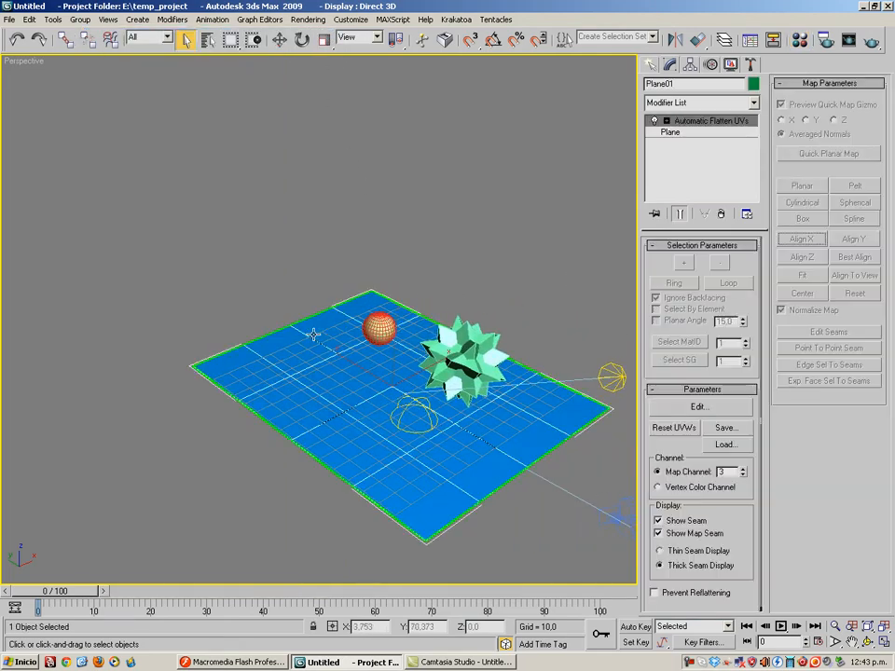
{"action": "middle_click_drag", "start_coordinate": [351, 347], "coordinate": [341, 447], "text": "alt"}
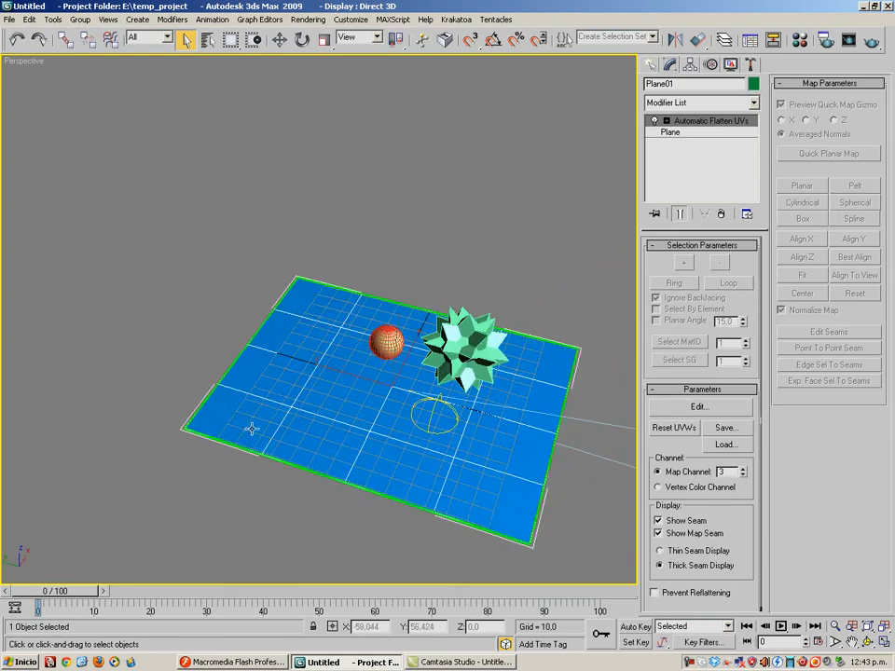
{"action": "scroll", "coordinate": [233, 424], "scroll_direction": "up", "scroll_amount": 4}
{"action": "middle_click_drag", "start_coordinate": [229, 423], "coordinate": [256, 434]}
{"action": "scroll", "coordinate": [248, 425], "scroll_direction": "down", "scroll_amount": 6}
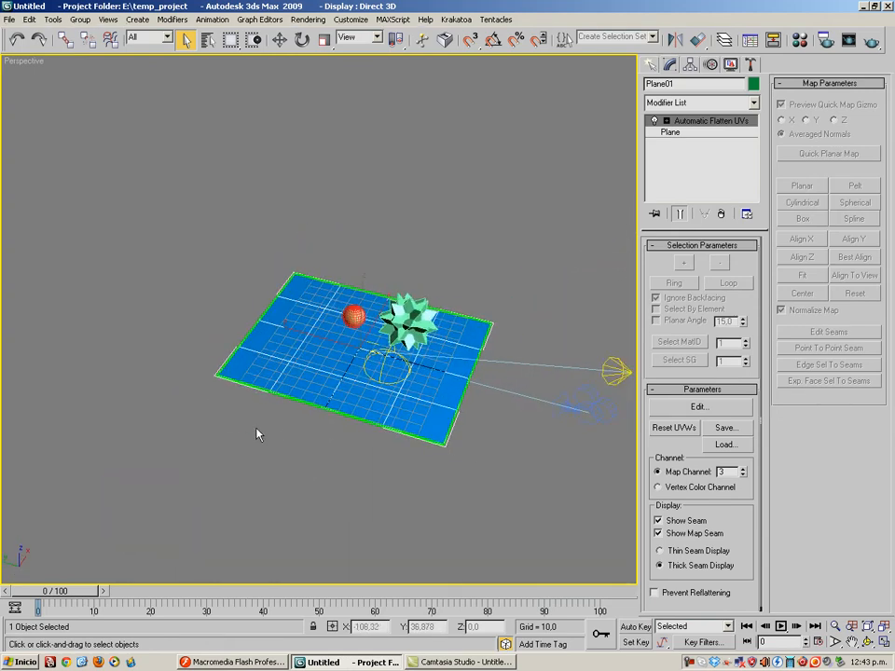
{"action": "scroll", "coordinate": [299, 429], "scroll_direction": "up", "scroll_amount": 5}
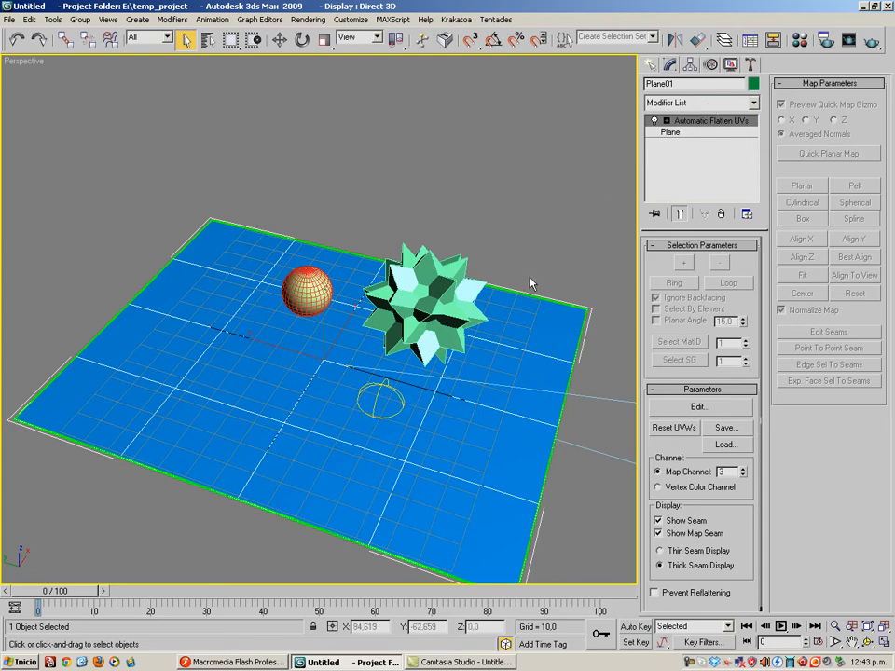
{"action": "middle_click_drag", "start_coordinate": [191, 437], "coordinate": [346, 421]}
{"action": "scroll", "coordinate": [351, 415], "scroll_direction": "down", "scroll_amount": 5}
{"action": "scroll", "coordinate": [350, 416], "scroll_direction": "up", "scroll_amount": 4}
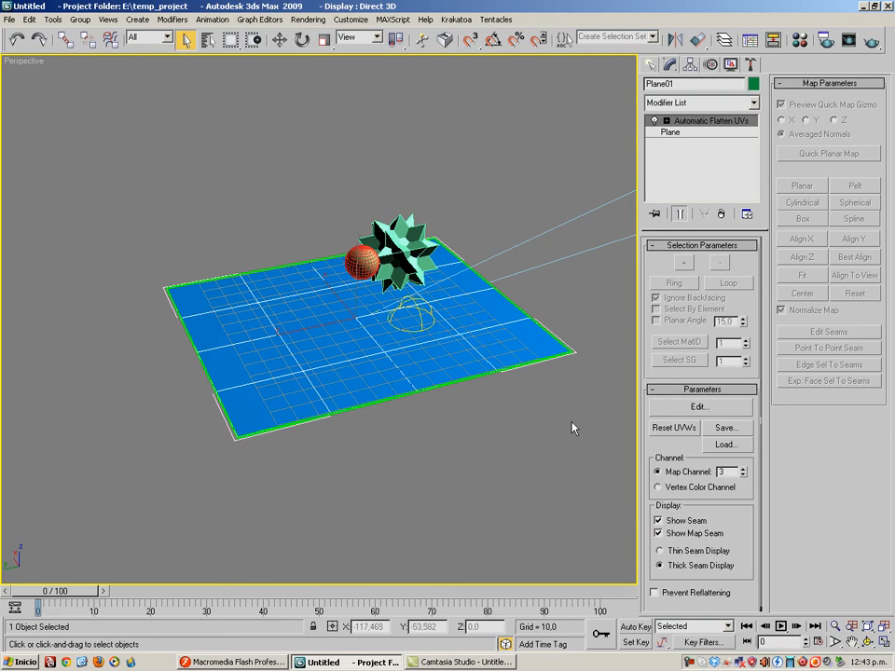
{"action": "middle_click_drag", "start_coordinate": [574, 425], "coordinate": [493, 370], "text": "alt"}
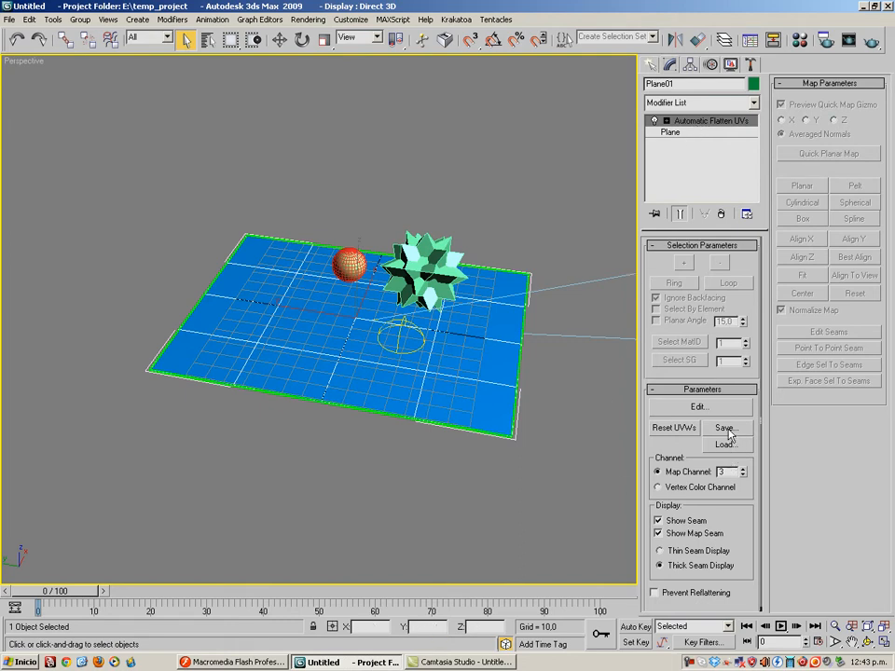
- Save the plane's UVW coordinates as uvs_plano in the baking folder
{"action": "left_click", "coordinate": [728, 431]}
{"action": "left_click", "coordinate": [207, 53]}
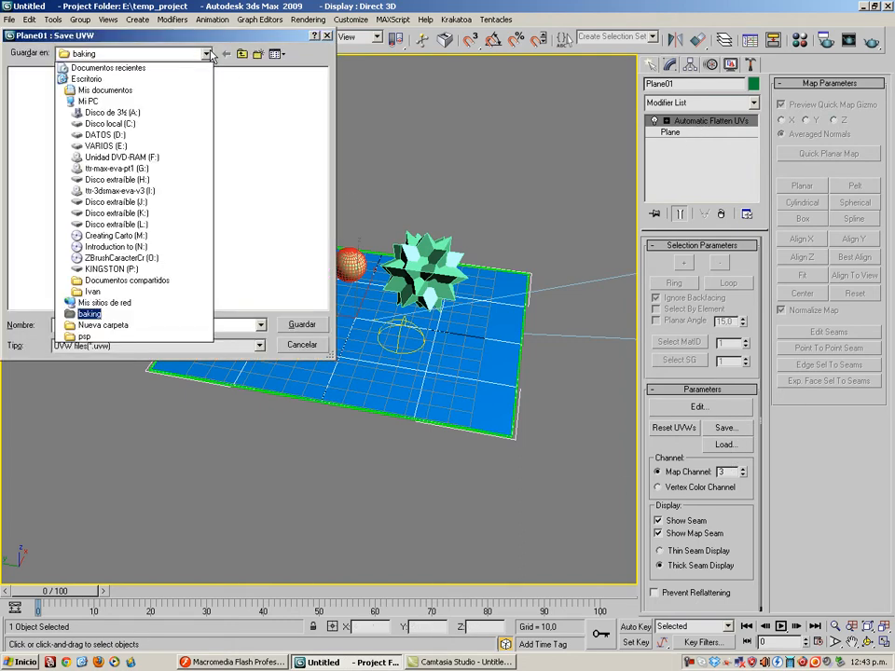
{"action": "left_click", "coordinate": [90, 313]}
{"action": "left_click", "coordinate": [82, 324]}
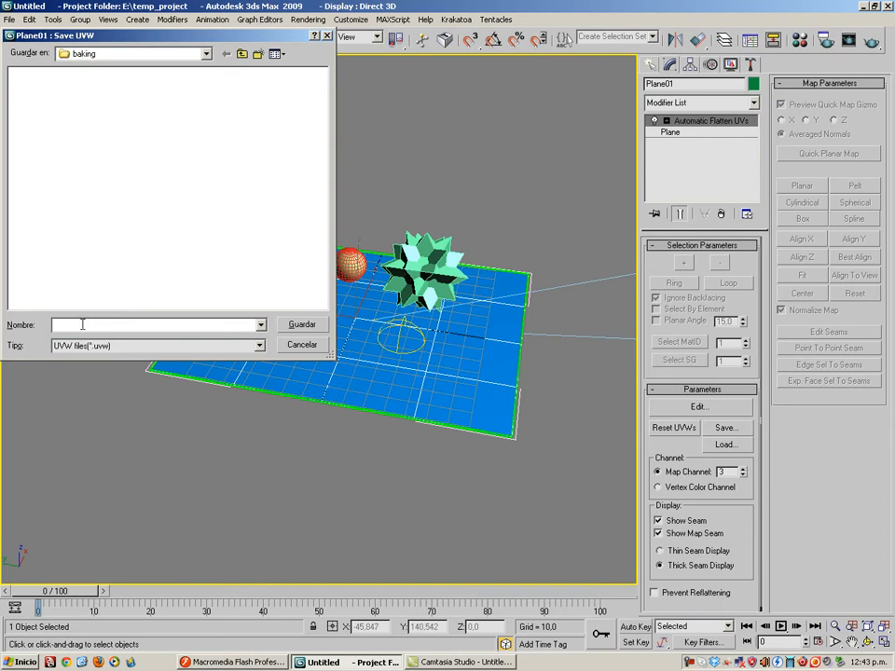
{"action": "type", "text": "uvs_plano"}
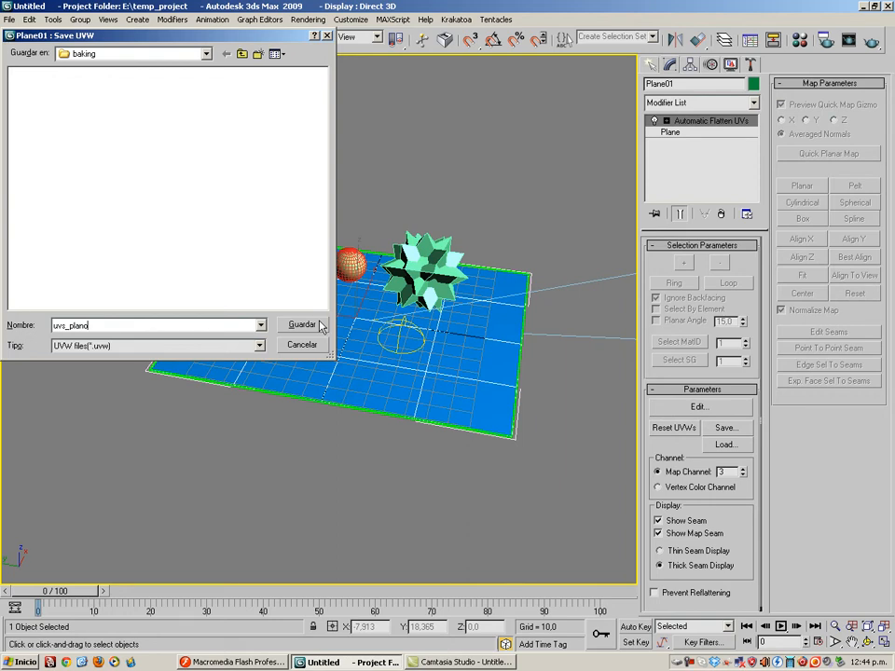
{"action": "left_click", "coordinate": [302, 324]}
- Save the scene as prueba in the desktop's baking folder in 3ds Max format
{"action": "left_click", "coordinate": [9, 19]}
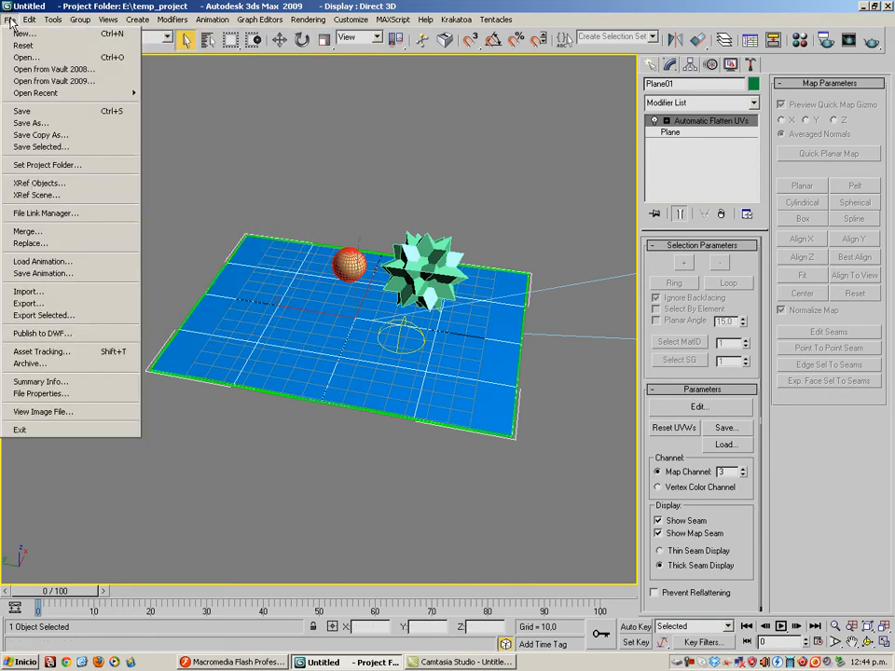
{"action": "left_click", "coordinate": [26, 122]}
{"action": "left_click", "coordinate": [193, 77]}
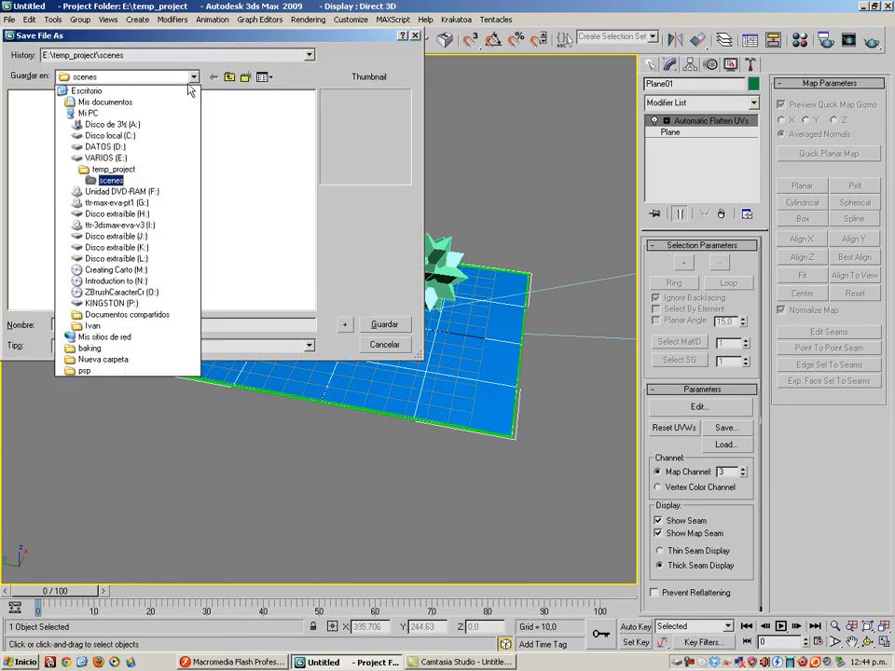
{"action": "left_click", "coordinate": [108, 93]}
{"action": "double_click", "coordinate": [31, 131]}
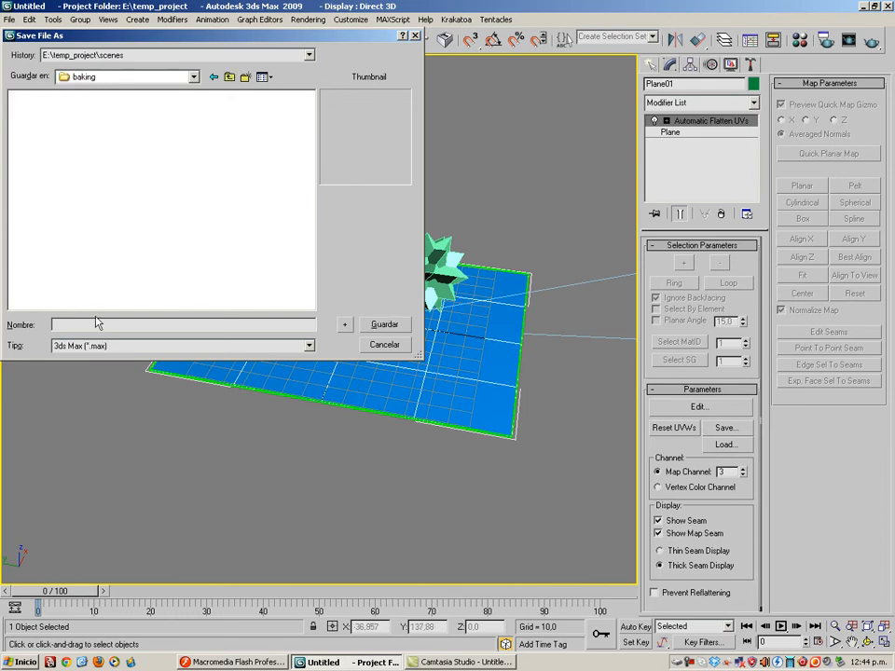
{"action": "left_click", "coordinate": [97, 324]}
{"action": "type", "text": "prueba"}
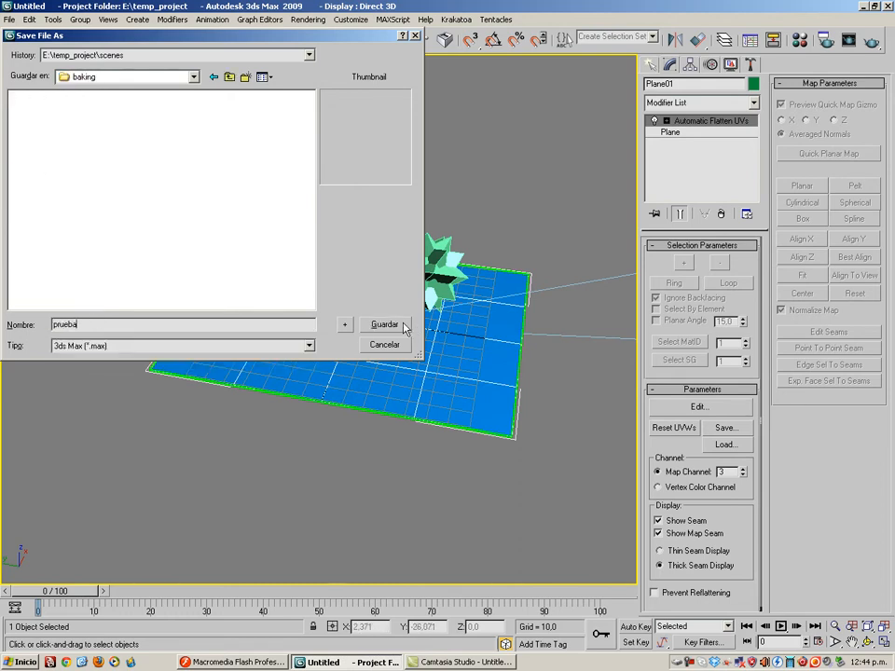
{"action": "left_click", "coordinate": [384, 323]}
- Reset the program to a new empty scene
{"action": "left_click", "coordinate": [9, 19]}
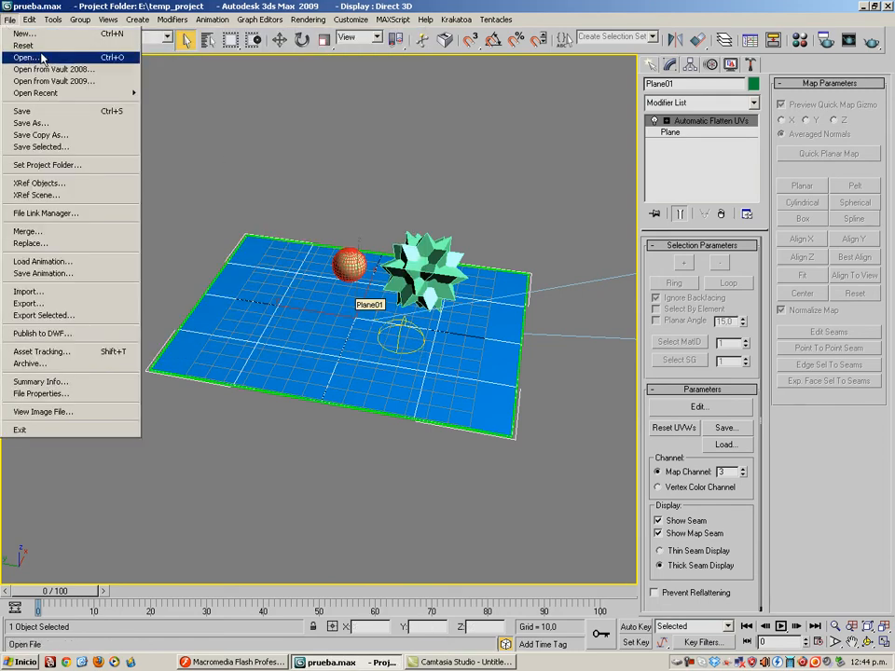
{"action": "left_click", "coordinate": [28, 45]}
{"action": "left_click", "coordinate": [410, 354]}
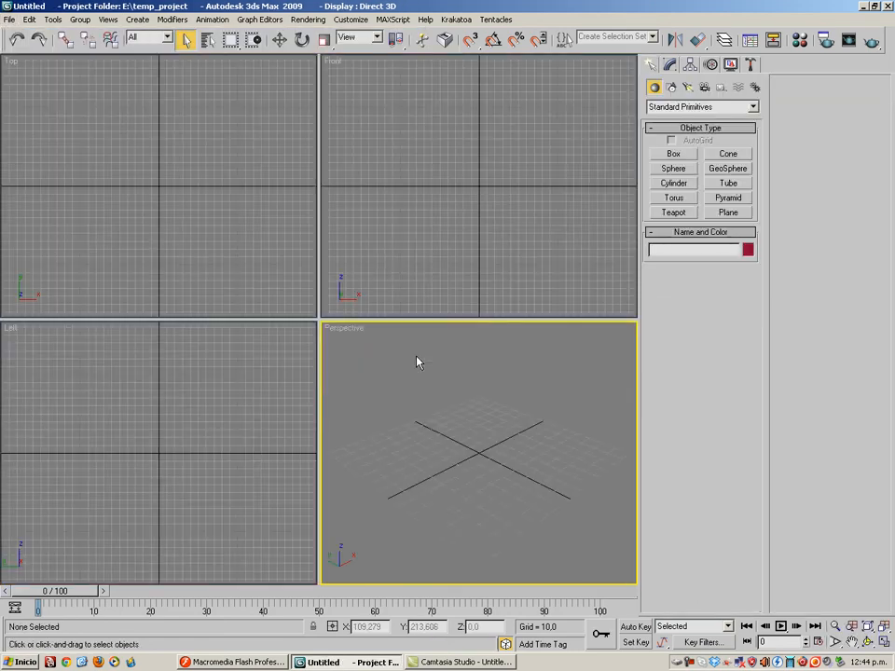
- Merge only Plane01 from prueba.max in the baking folder into the empty scene
{"action": "left_click", "coordinate": [10, 20]}
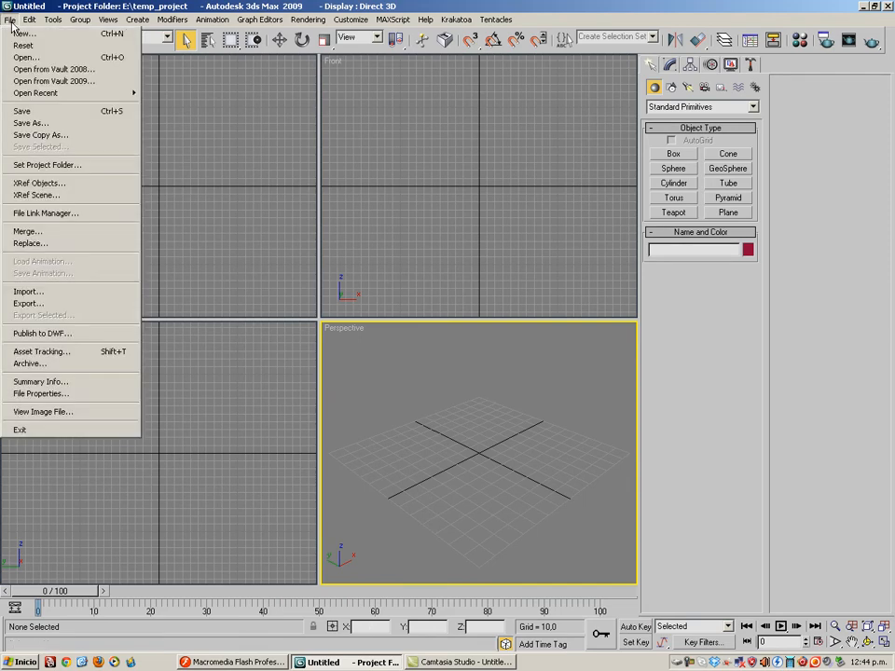
{"action": "left_click", "coordinate": [77, 231]}
{"action": "left_click", "coordinate": [193, 76]}
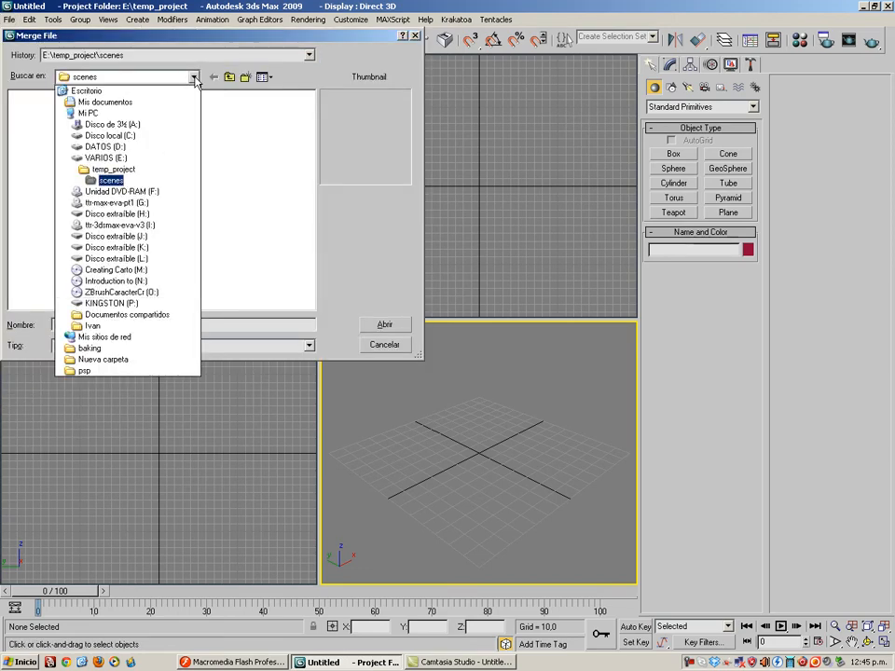
{"action": "left_click", "coordinate": [87, 90]}
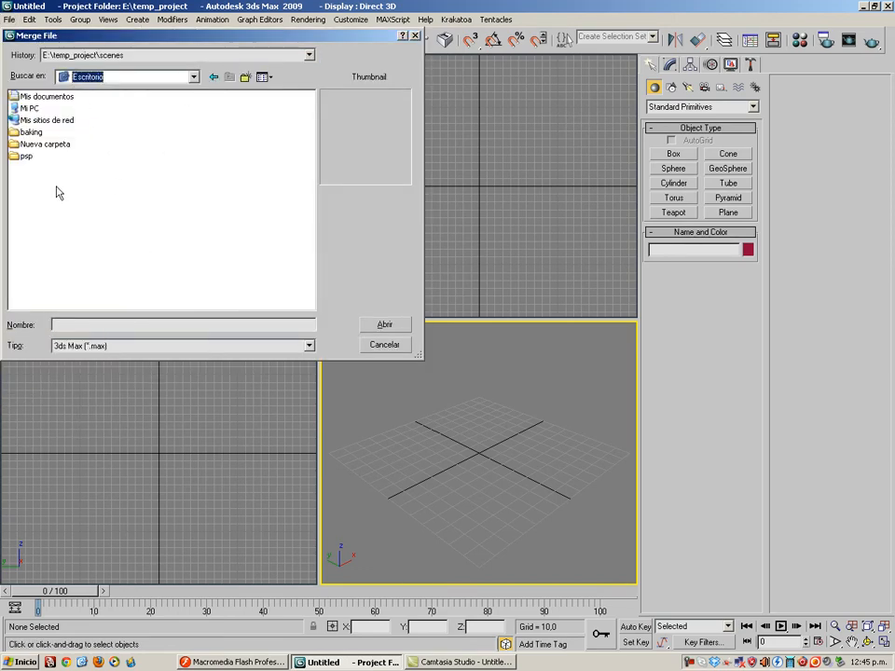
{"action": "mouse_move", "coordinate": [33, 134]}
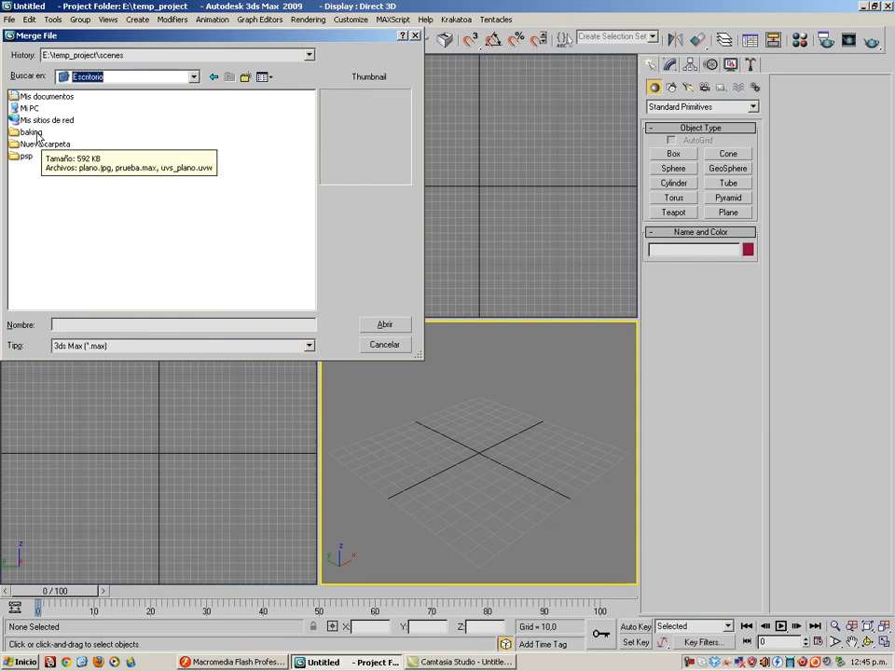
{"action": "double_click", "coordinate": [35, 134]}
{"action": "left_click", "coordinate": [39, 97]}
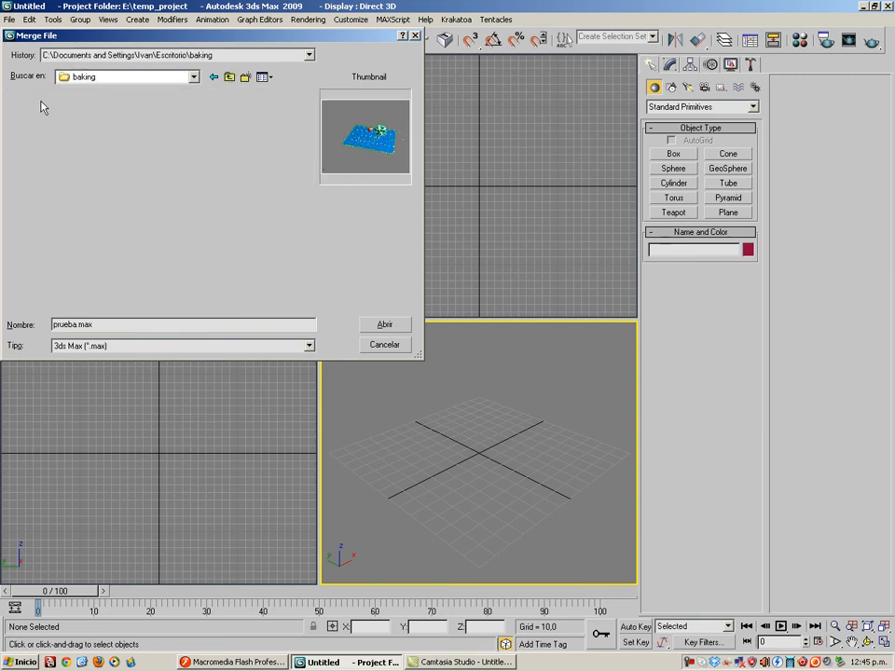
{"action": "key", "text": "Return"}
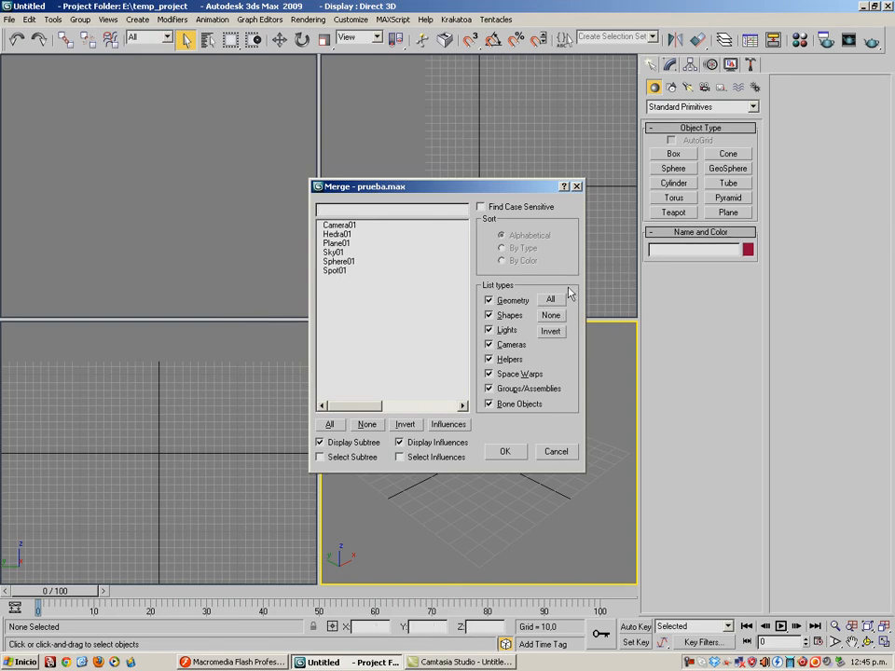
{"action": "left_click", "coordinate": [341, 244]}
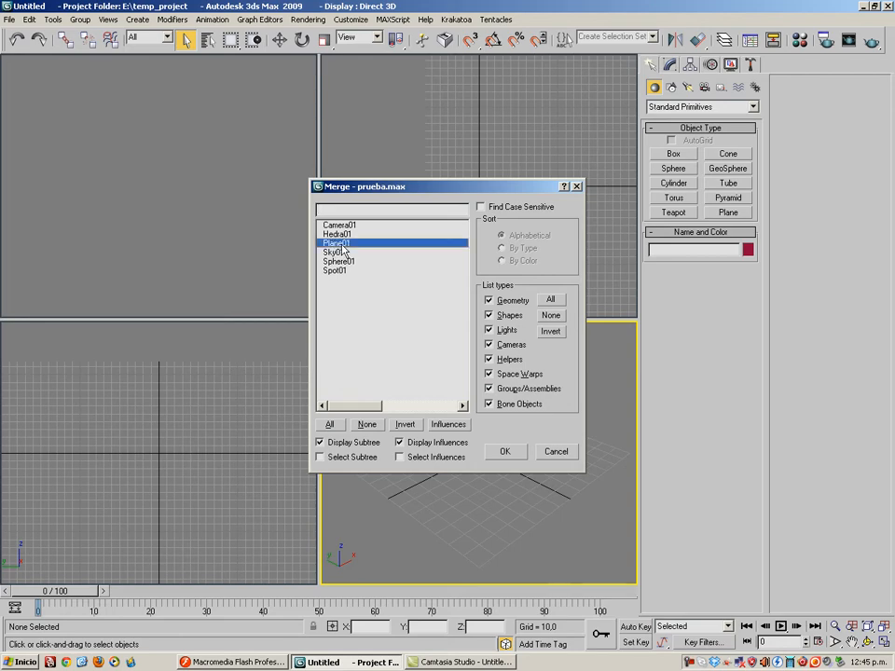
{"action": "left_click", "coordinate": [504, 451]}
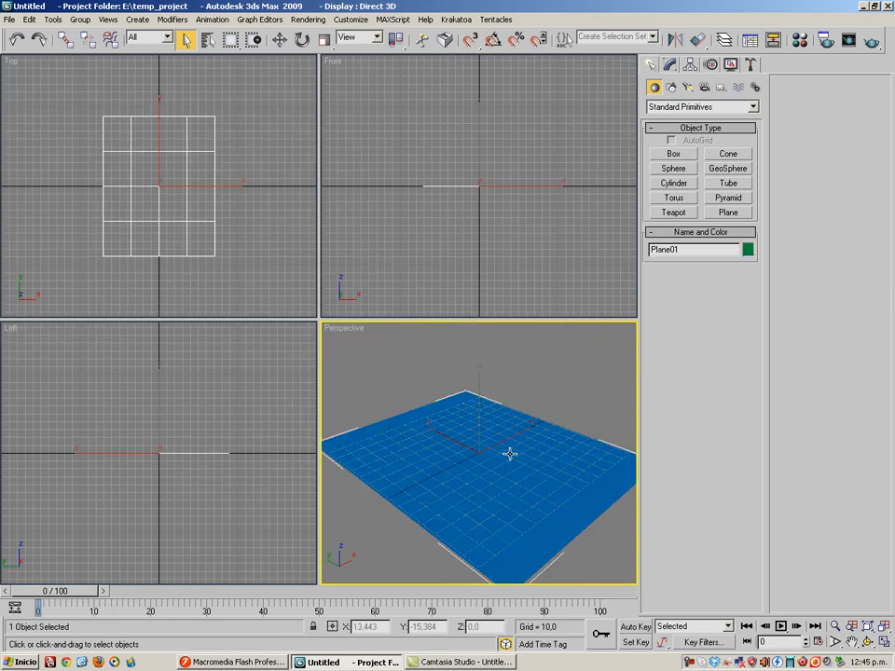
- Maximize the Perspective viewport, assign the default grey material 01 - Default to the plane, and minimize the Material Editor
{"action": "key", "text": "alt+w"}
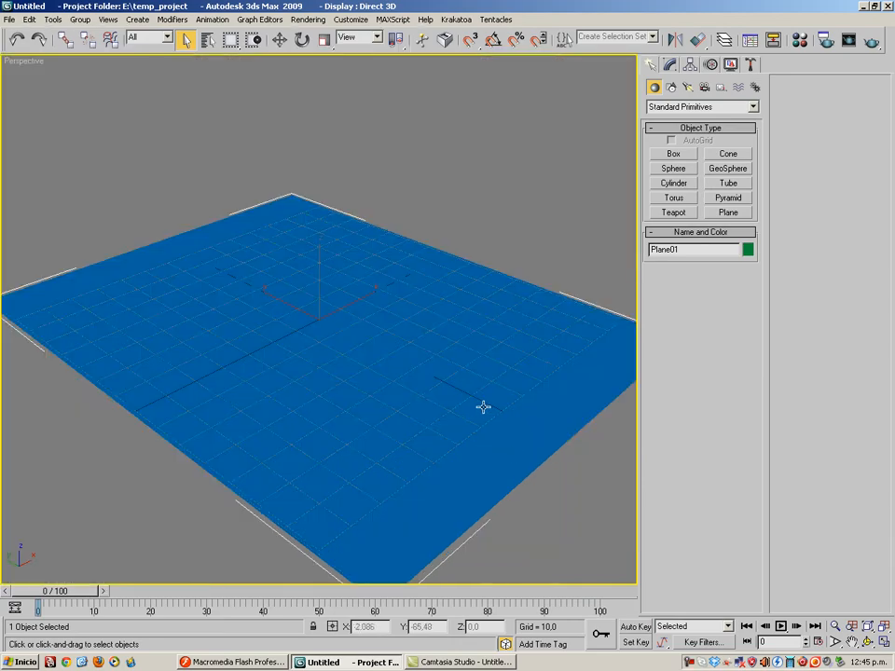
{"action": "scroll", "coordinate": [485, 409], "scroll_direction": "down", "scroll_amount": 2}
{"action": "middle_click_drag", "start_coordinate": [485, 410], "coordinate": [418, 431], "text": "alt"}
{"action": "scroll", "coordinate": [483, 427], "scroll_direction": "down", "scroll_amount": 5}
{"action": "scroll", "coordinate": [402, 404], "scroll_direction": "up", "scroll_amount": 5}
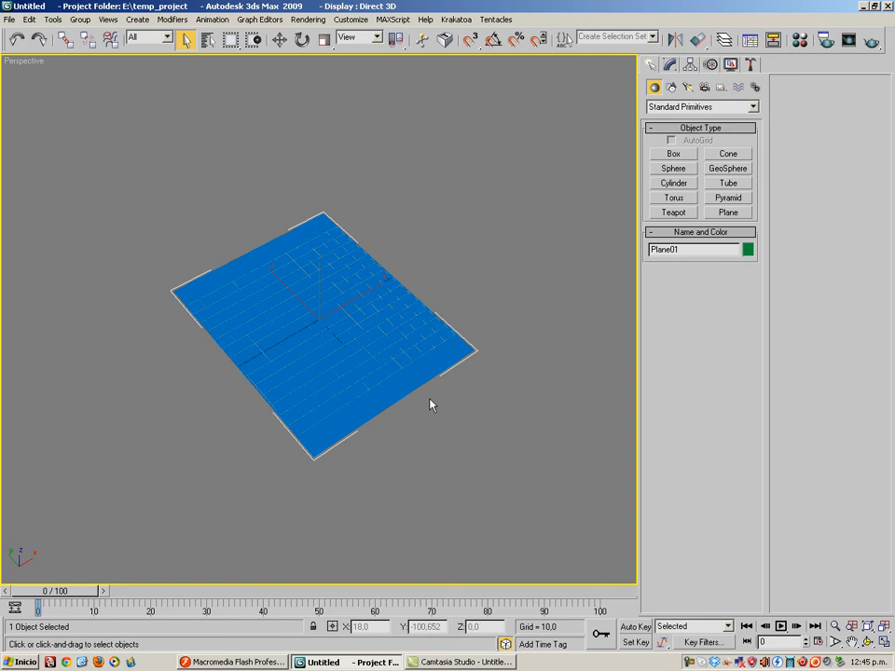
{"action": "key", "text": "m"}
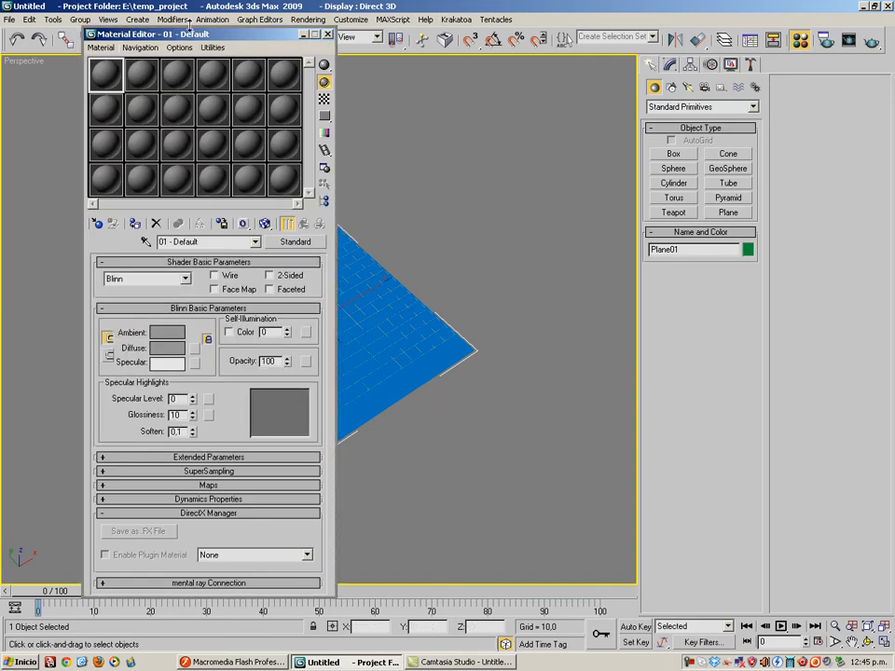
{"action": "left_click_drag", "start_coordinate": [189, 35], "coordinate": [411, 41]}
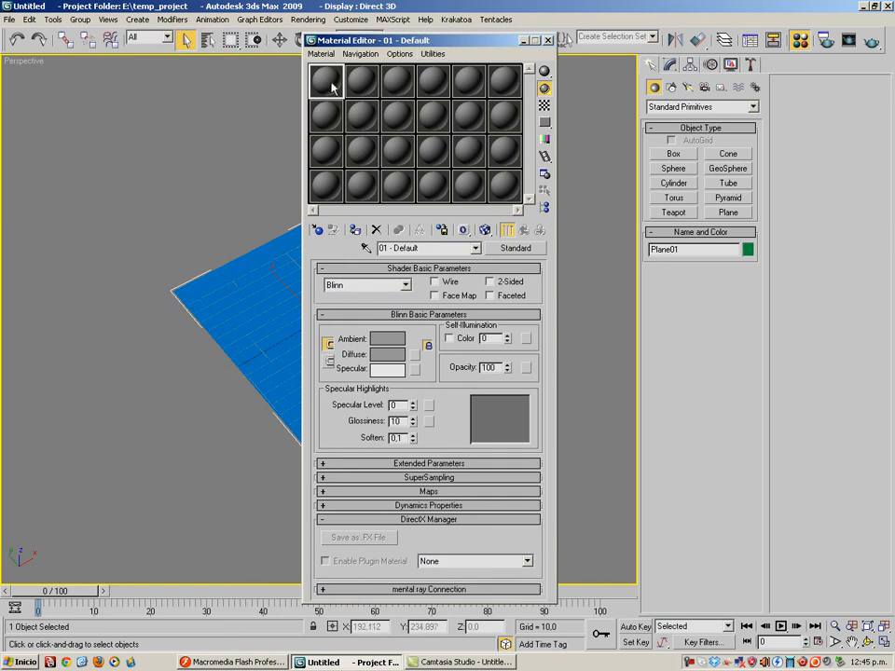
{"action": "left_click", "coordinate": [358, 229]}
{"action": "left_click", "coordinate": [524, 40]}
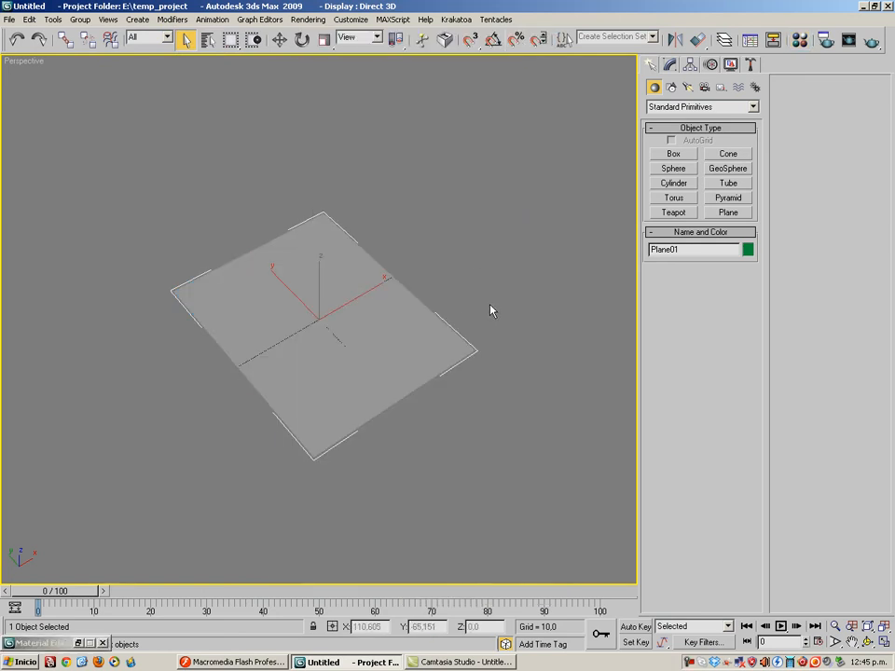
- Remove the Automatic Flatten UVs modifier from the plane's modifier stack
{"action": "middle_click_drag", "start_coordinate": [361, 379], "coordinate": [444, 324], "text": "alt"}
{"action": "left_click", "coordinate": [669, 65]}
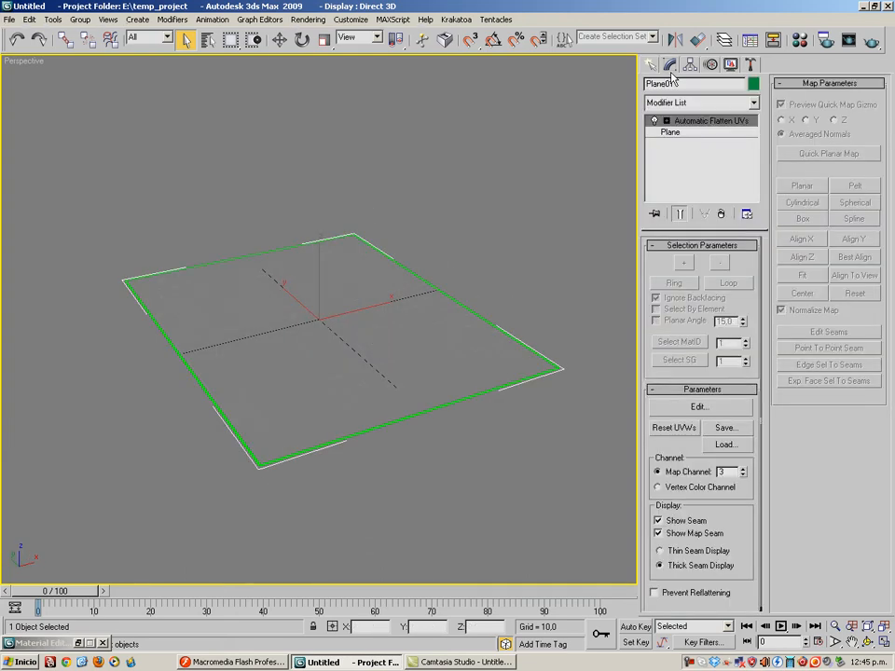
{"action": "left_click", "coordinate": [720, 214]}
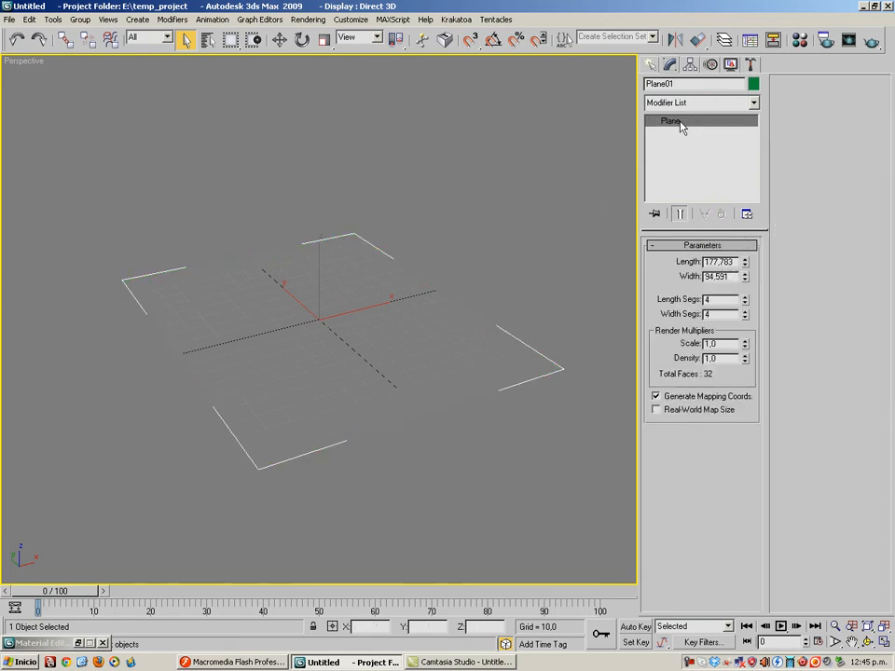
- Add an Unwrap UVW modifier to the plane
{"action": "left_click", "coordinate": [753, 104]}
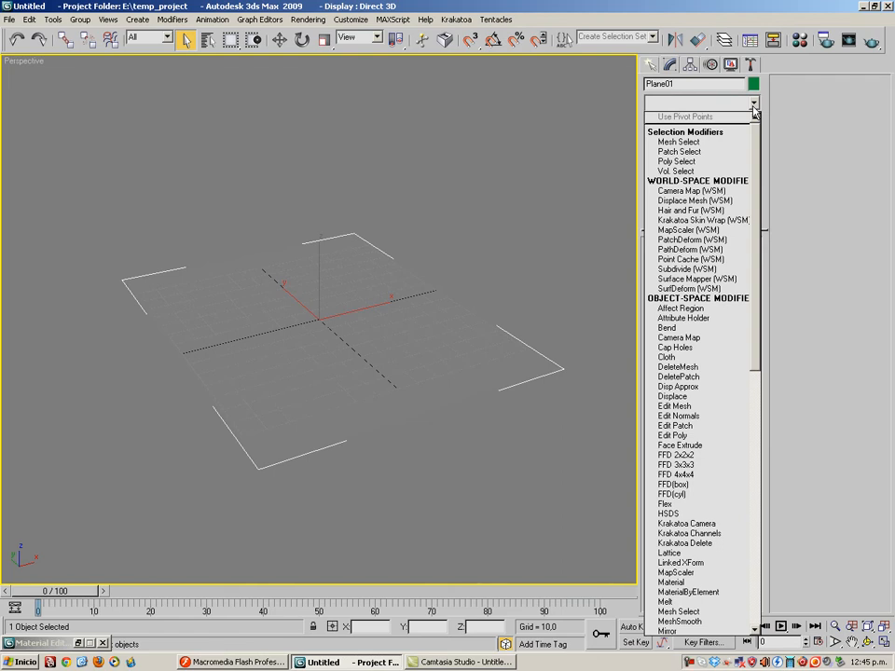
{"action": "left_click", "coordinate": [754, 105]}
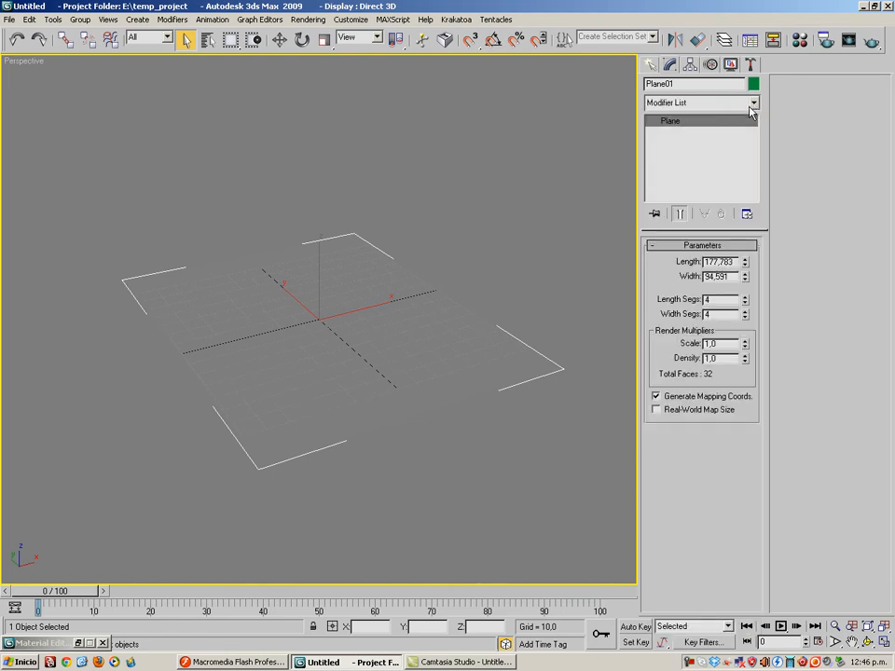
{"action": "left_click", "coordinate": [754, 103]}
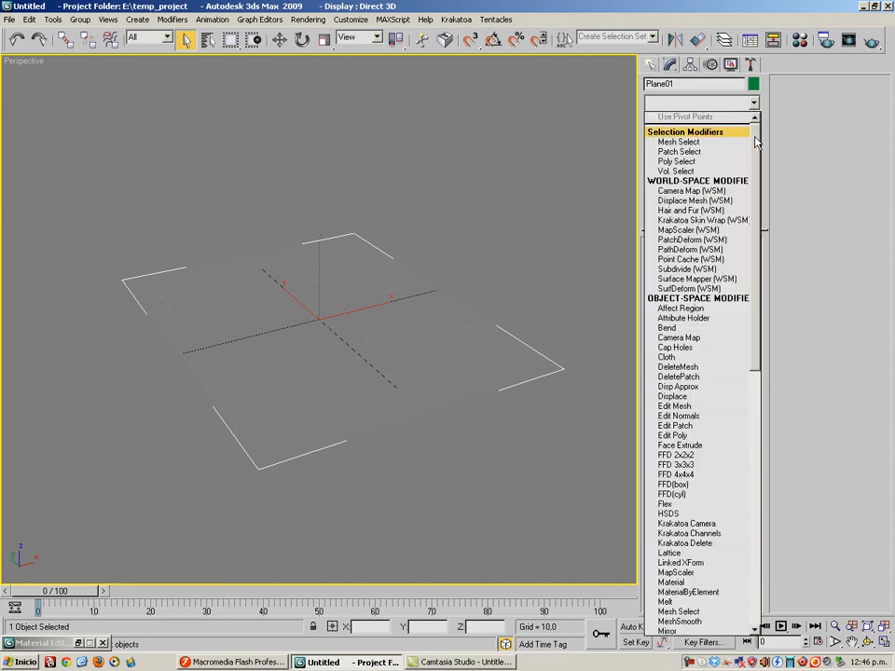
{"action": "scroll", "coordinate": [745, 472], "scroll_direction": "down", "scroll_amount": 15}
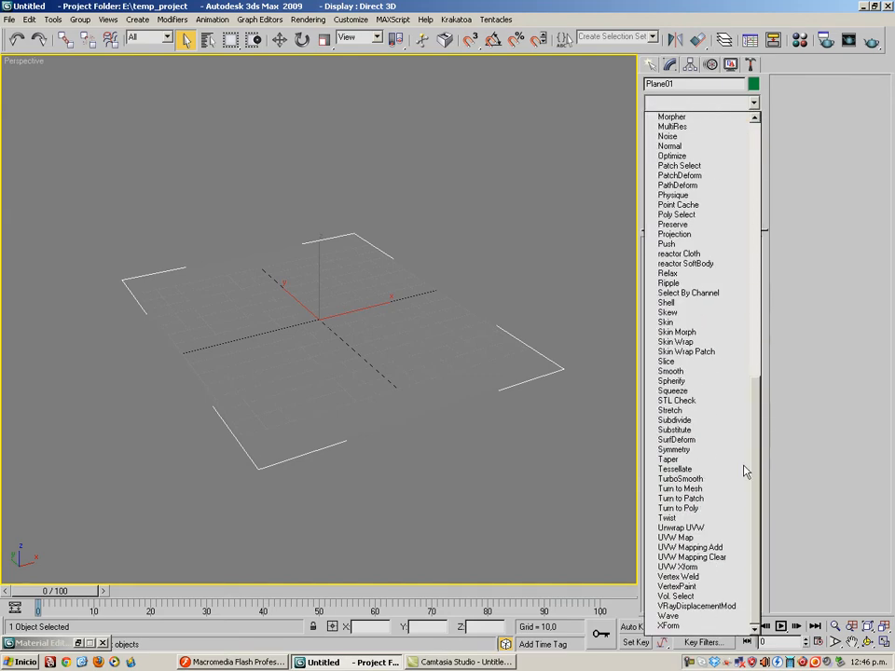
{"action": "left_click", "coordinate": [688, 528]}
{"action": "scroll", "coordinate": [371, 303], "scroll_direction": "down", "scroll_amount": 3}
{"action": "scroll", "coordinate": [371, 303], "scroll_direction": "up", "scroll_amount": 5}
{"action": "scroll", "coordinate": [436, 344], "scroll_direction": "down", "scroll_amount": 2}
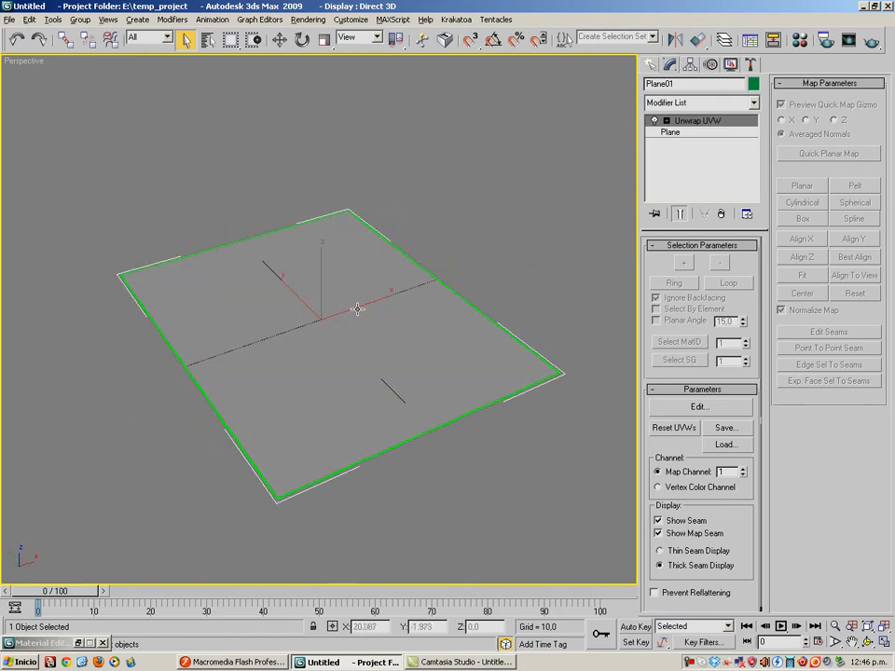
- Load plano.jpg from the baking folder as the diffuse bitmap of the second material slot, 02 - Default
{"action": "key", "text": "m"}
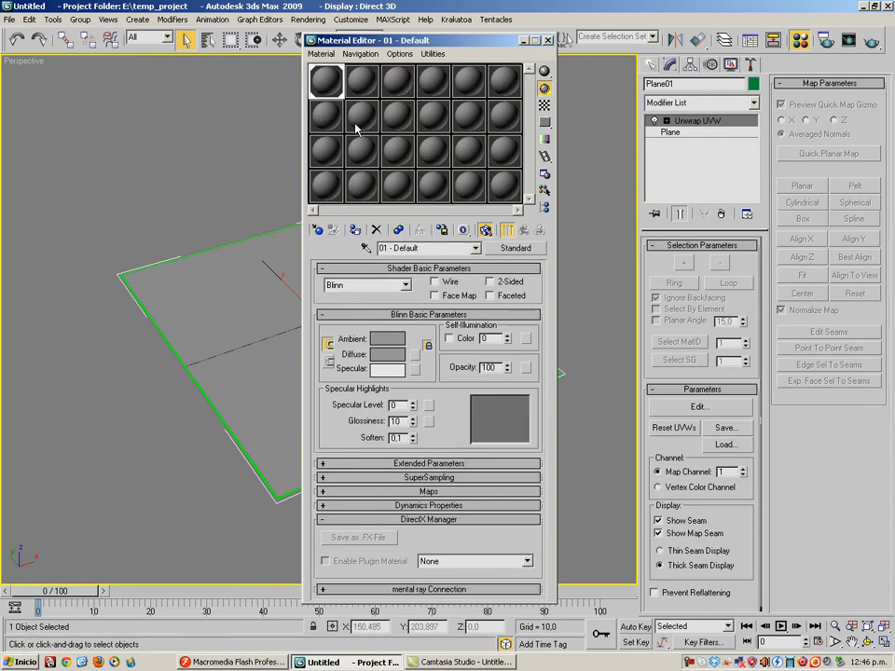
{"action": "left_click", "coordinate": [364, 92]}
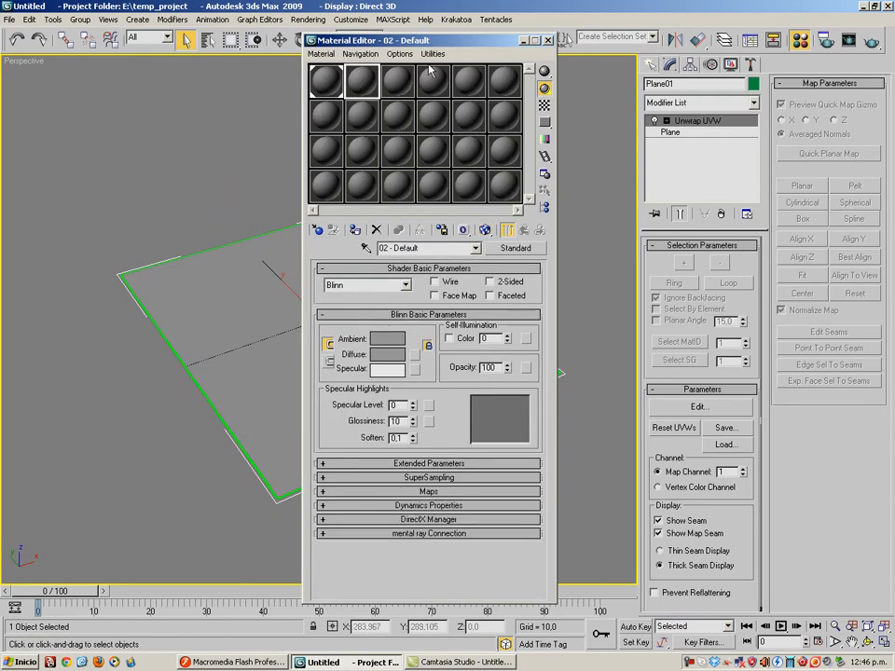
{"action": "left_click_drag", "start_coordinate": [323, 40], "coordinate": [560, 37]}
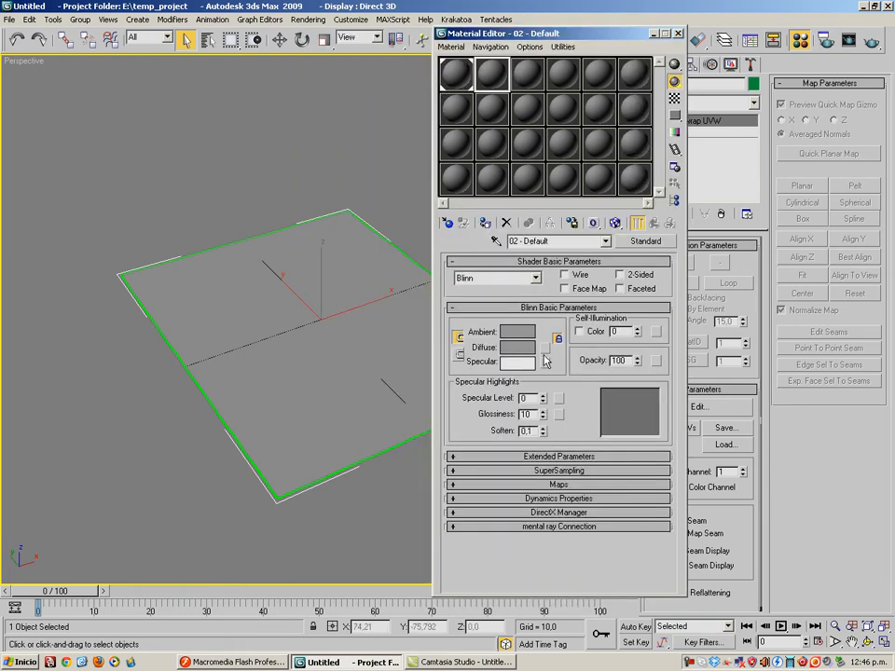
{"action": "left_click", "coordinate": [545, 346]}
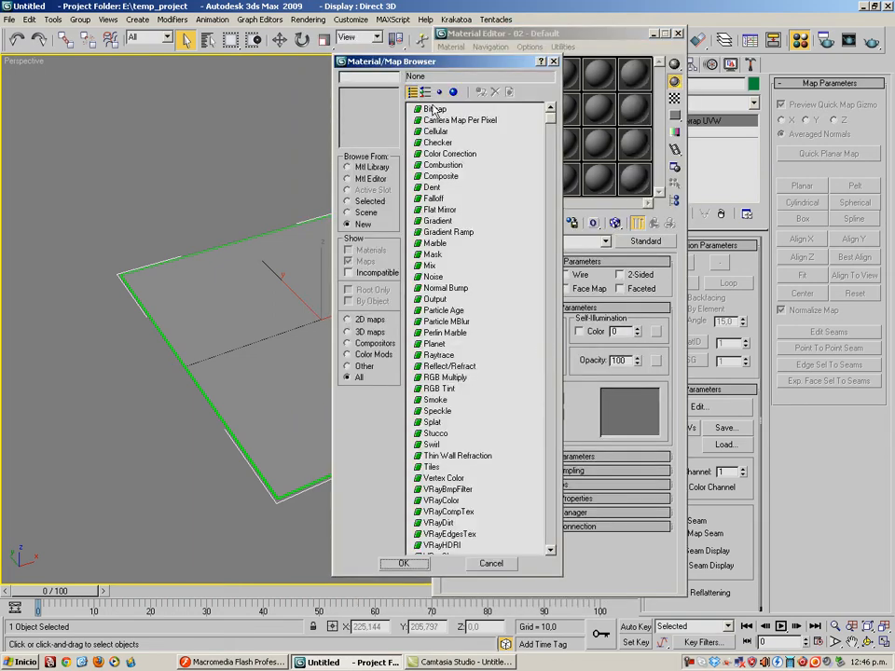
{"action": "double_click", "coordinate": [354, 110]}
{"action": "left_click", "coordinate": [250, 78]}
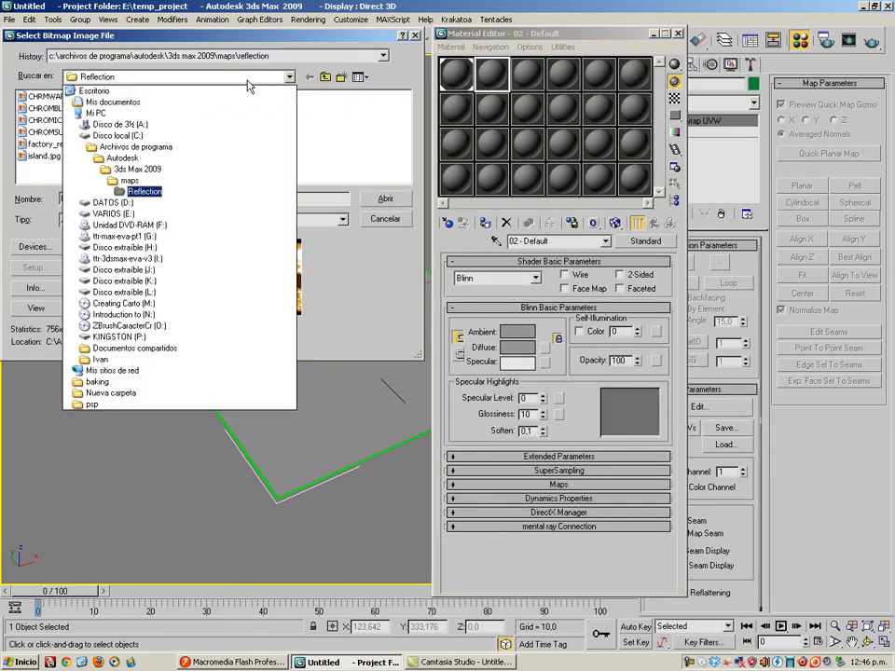
{"action": "left_click", "coordinate": [114, 89]}
{"action": "double_click", "coordinate": [30, 133]}
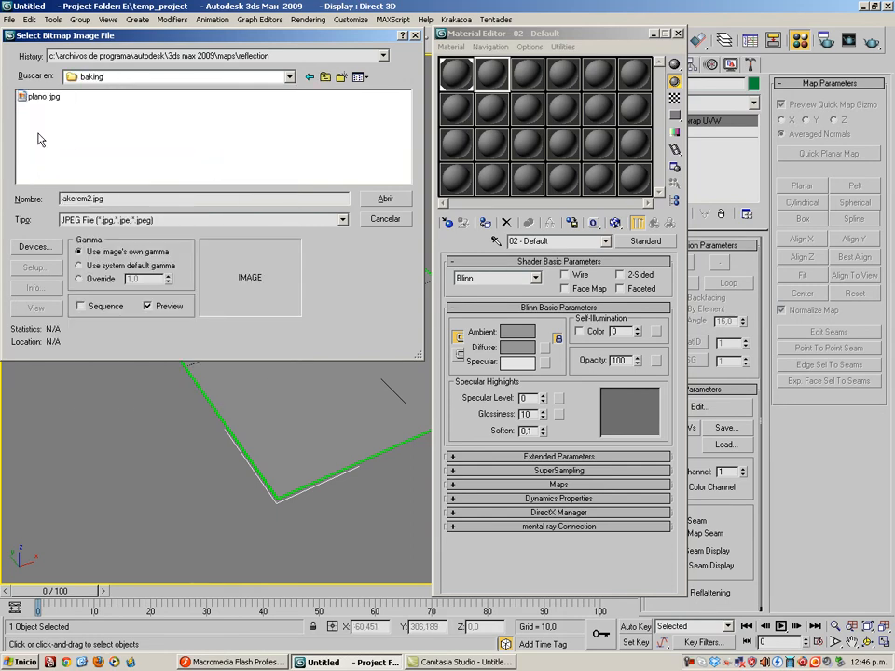
{"action": "left_click", "coordinate": [45, 97]}
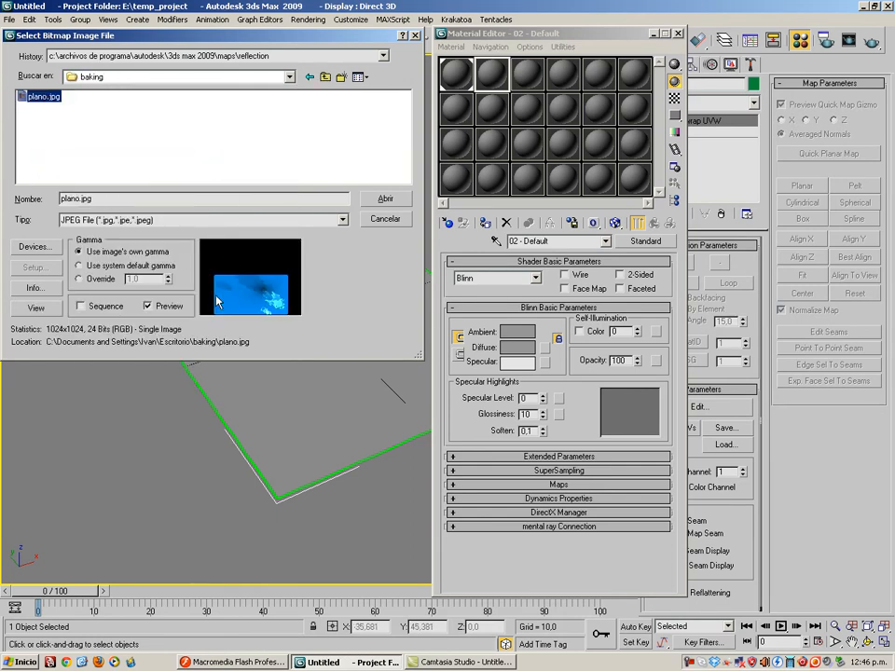
{"action": "left_click", "coordinate": [385, 198]}
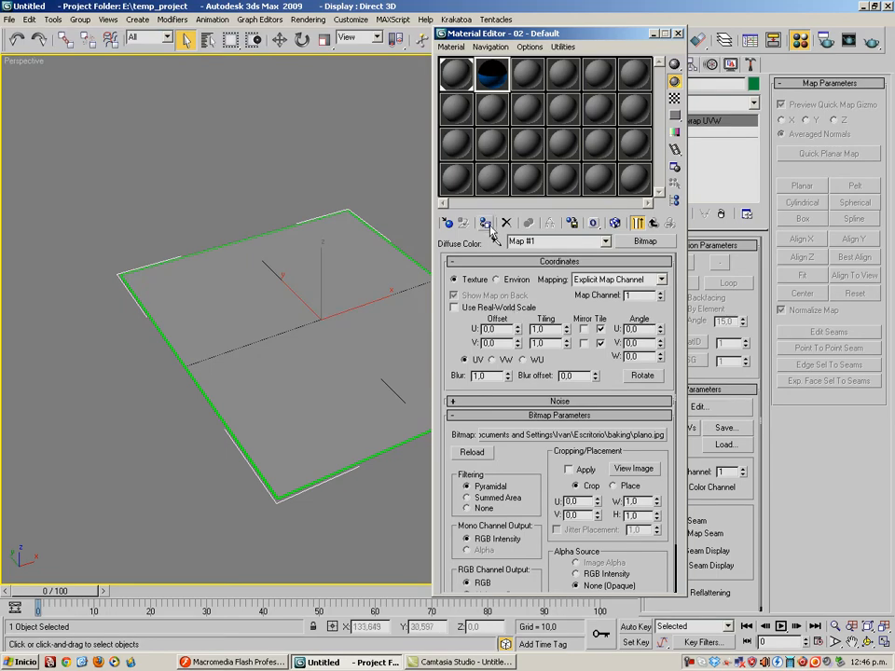
- Assign material 02 - Default to the plane with its texture shown in the viewport, and minimize the Material Editor
{"action": "left_click", "coordinate": [614, 222]}
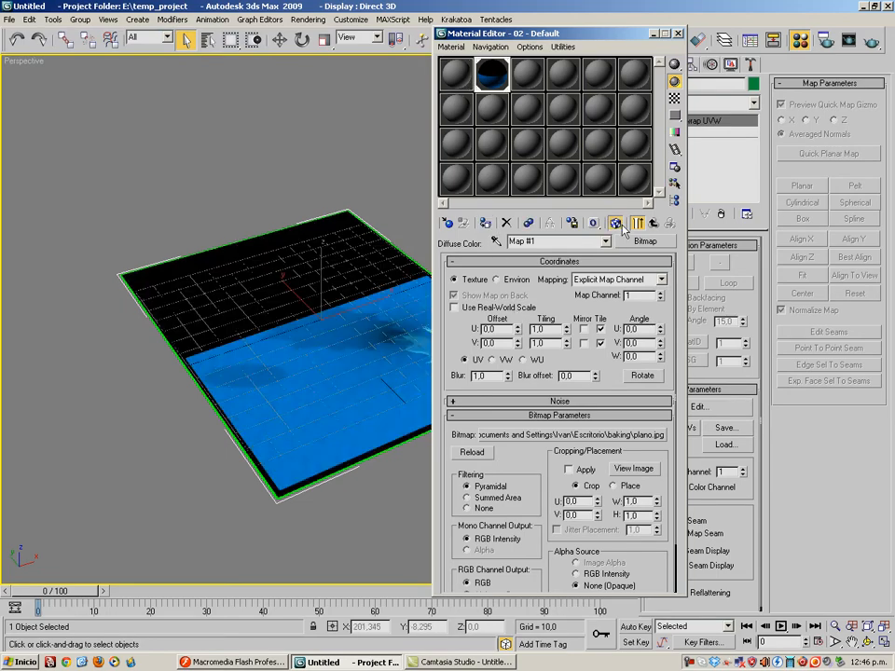
{"action": "left_click", "coordinate": [655, 34]}
{"action": "scroll", "coordinate": [499, 344], "scroll_direction": "down", "scroll_amount": 5}
{"action": "scroll", "coordinate": [481, 453], "scroll_direction": "up", "scroll_amount": 5}
{"action": "middle_click_drag", "start_coordinate": [429, 404], "coordinate": [420, 454], "text": "alt"}
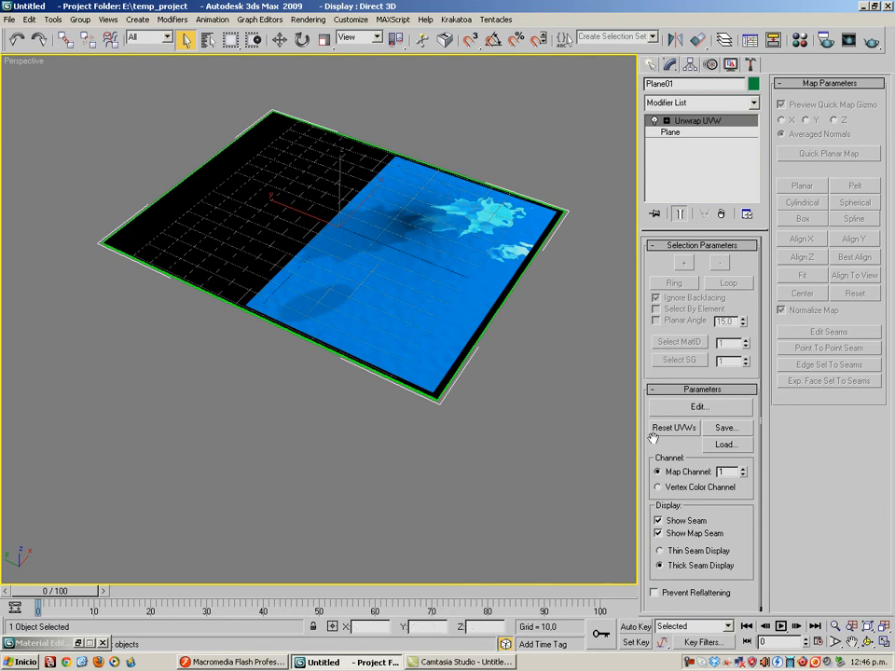
- Load the saved UV layout uvs_plano.uvw into the plane's Unwrap UVW modifier
{"action": "left_click", "coordinate": [725, 444]}
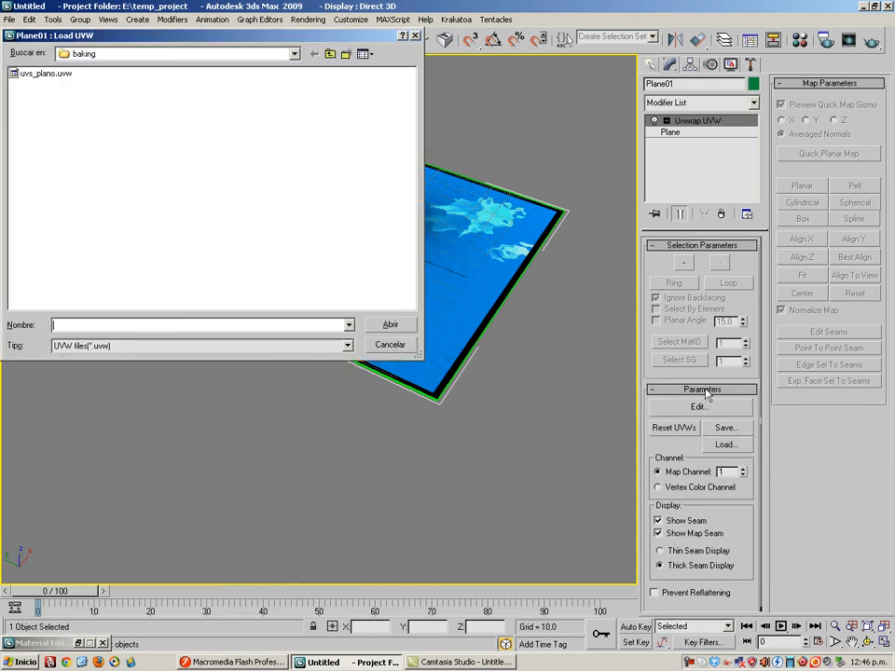
{"action": "left_click", "coordinate": [39, 75]}
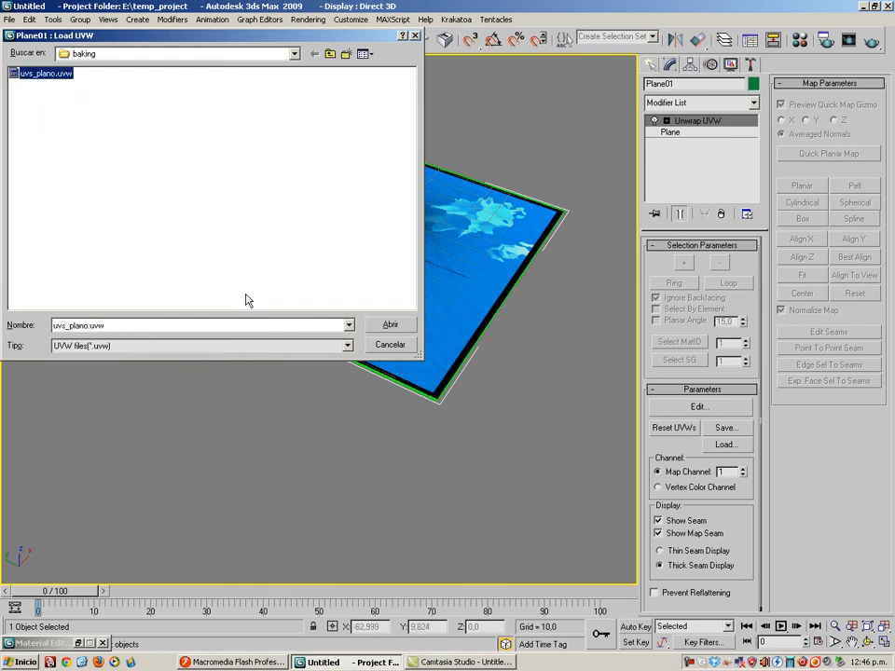
{"action": "left_click", "coordinate": [390, 324]}
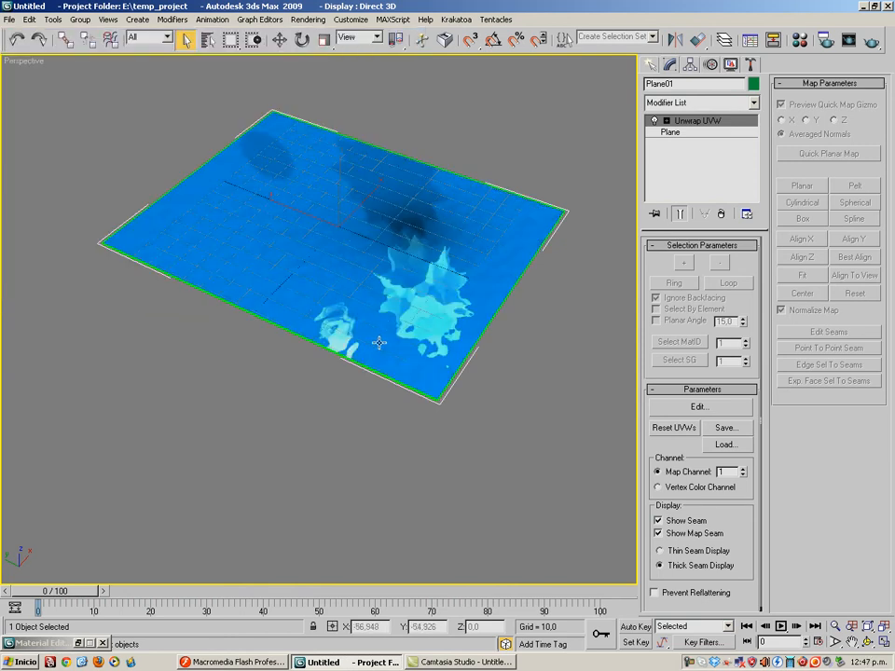
- Examine the baked shadows and caustics on the plane from several angles, keeping the plane selected
{"action": "left_click", "coordinate": [582, 477]}
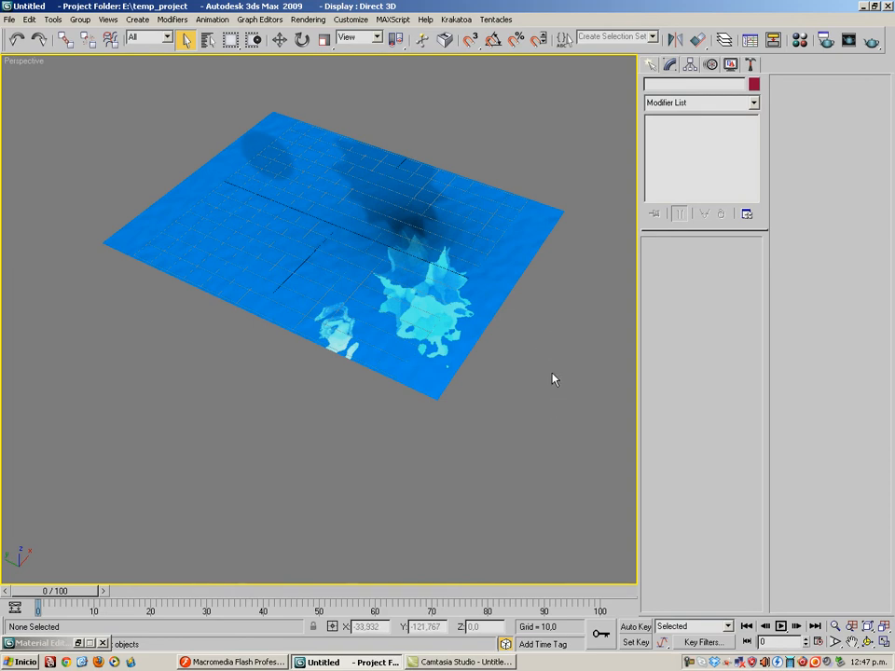
{"action": "left_click", "coordinate": [483, 274]}
{"action": "middle_click_drag", "start_coordinate": [484, 274], "coordinate": [390, 410], "text": "alt"}
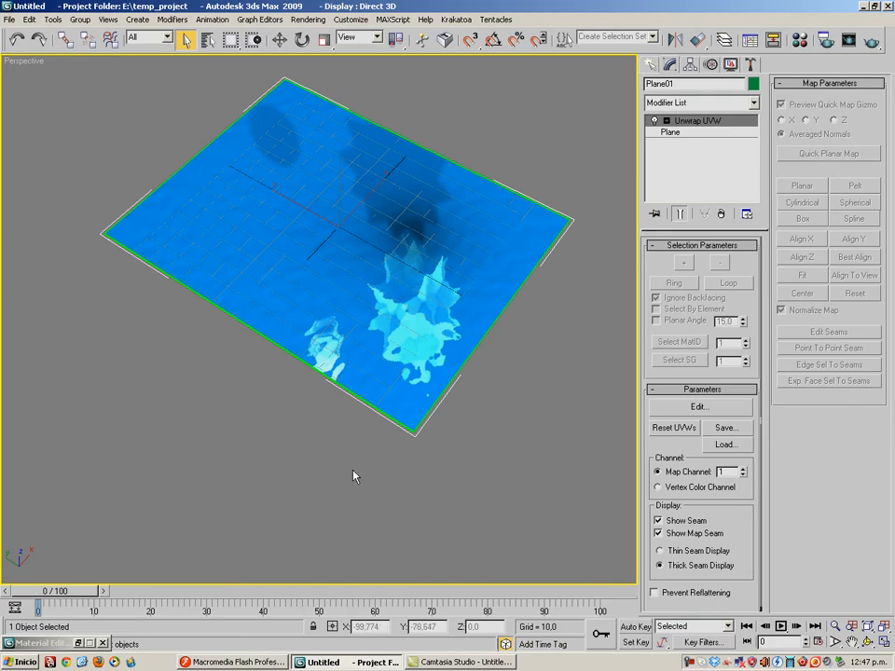
{"action": "middle_click_drag", "start_coordinate": [353, 476], "coordinate": [285, 290], "text": "alt"}
{"action": "middle_click_drag", "start_coordinate": [425, 354], "coordinate": [387, 424], "text": "alt"}
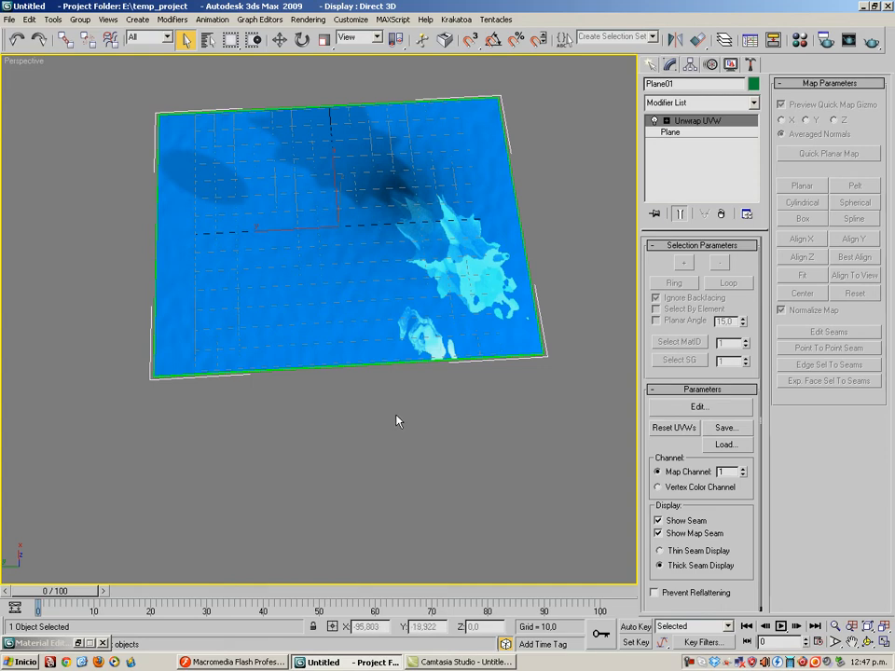
{"action": "middle_click_drag", "start_coordinate": [397, 420], "coordinate": [341, 422], "text": "alt"}
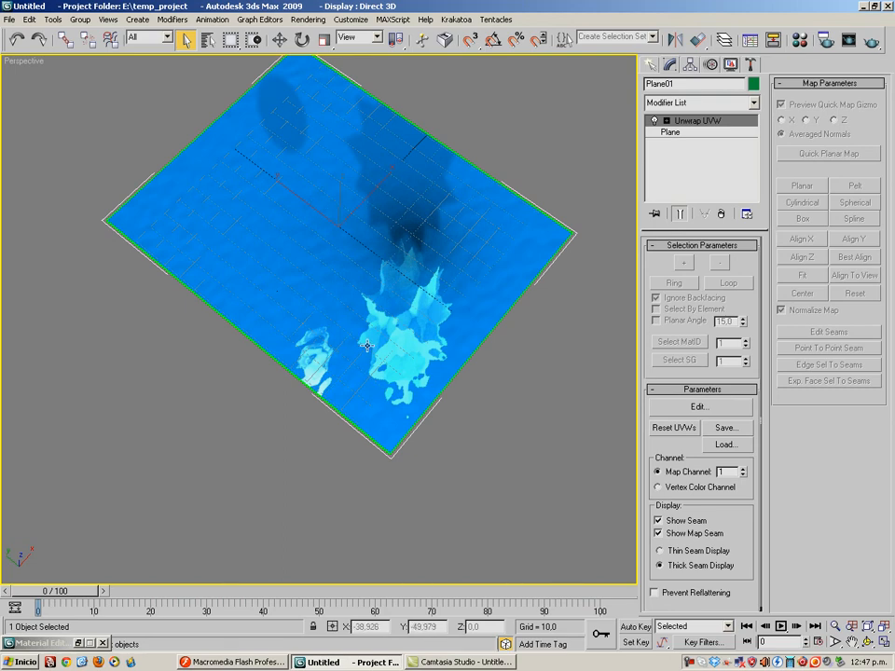
{"action": "mouse_move", "coordinate": [352, 484]}
{"action": "middle_mouse_down", "text": "alt"}
{"action": "mouse_move", "coordinate": [376, 491]}
{"action": "mouse_move", "coordinate": [363, 445]}
{"action": "mouse_move", "coordinate": [342, 486]}
{"action": "middle_mouse_up", "text": "alt"}
{"action": "scroll", "coordinate": [343, 486], "scroll_direction": "down", "scroll_amount": 3}
{"action": "scroll", "coordinate": [346, 487], "scroll_direction": "up", "scroll_amount": 3}
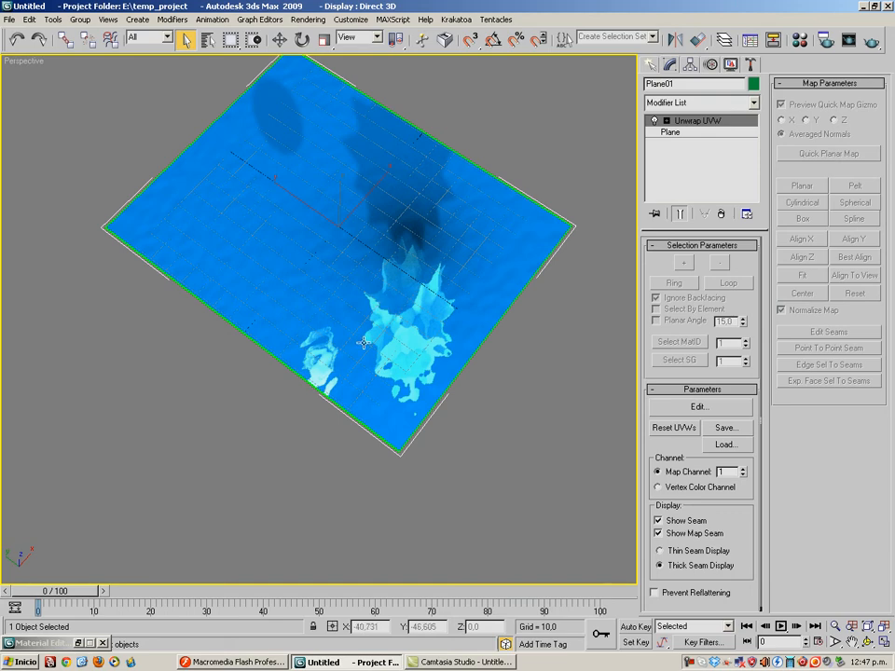
{"action": "middle_click_drag", "start_coordinate": [357, 354], "coordinate": [334, 341], "text": "alt"}
{"action": "middle_click_drag", "start_coordinate": [313, 224], "coordinate": [305, 340]}
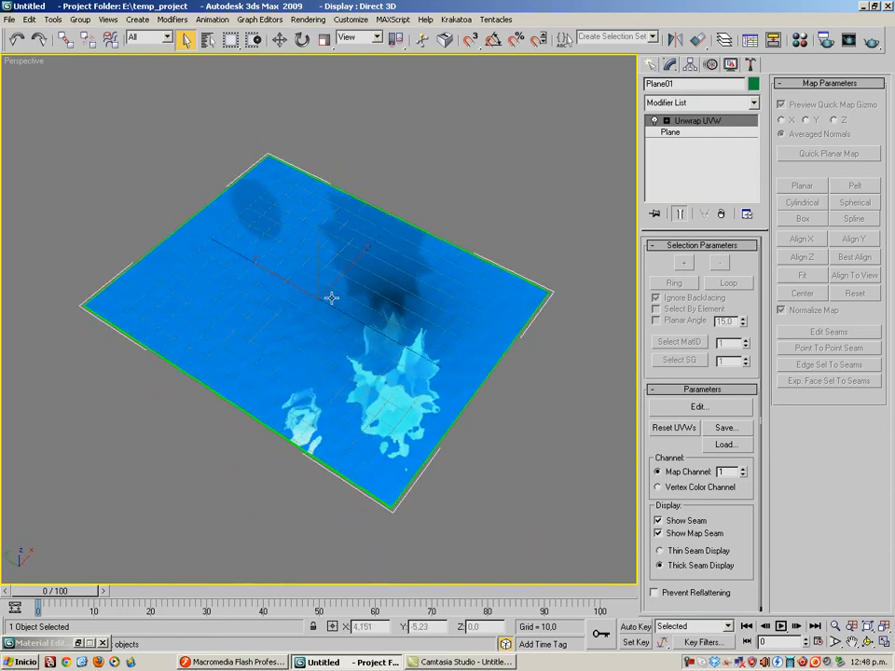
- Return from the diffuse bitmap to the main parameters of material 02 - Default and minimize the Material Editor
{"action": "key", "text": "m"}
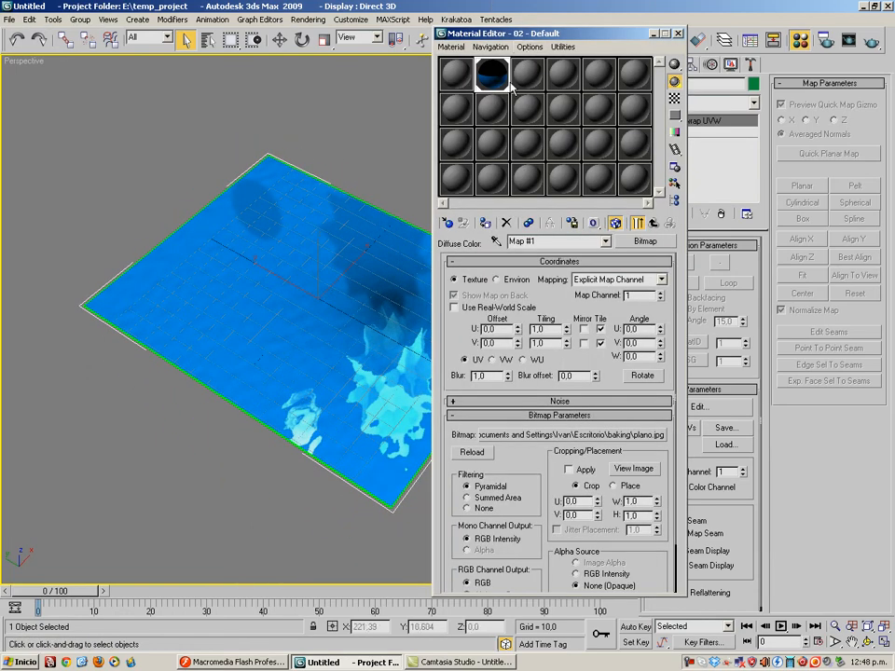
{"action": "left_click", "coordinate": [654, 225]}
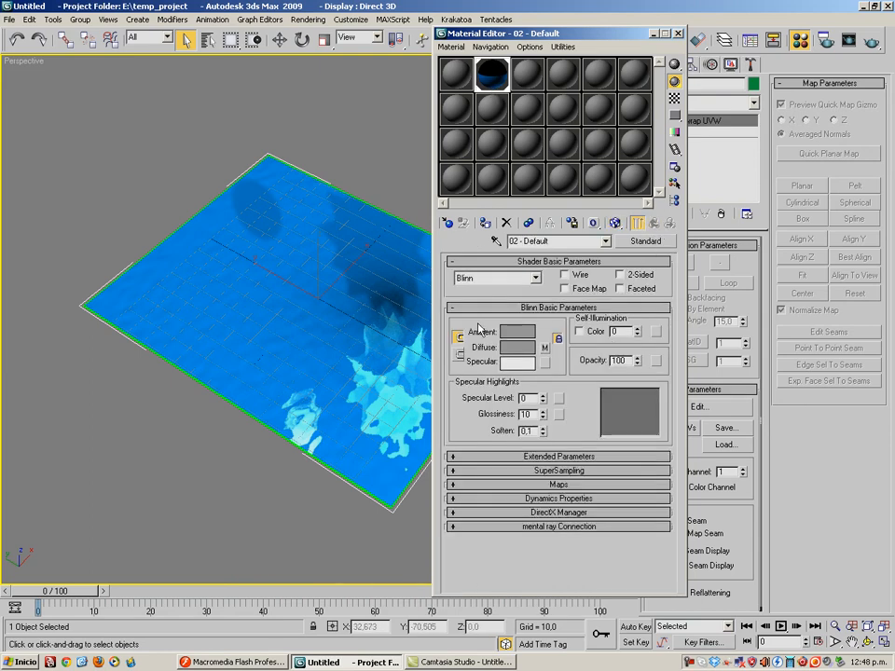
{"action": "middle_click_drag", "start_coordinate": [367, 242], "coordinate": [284, 245]}
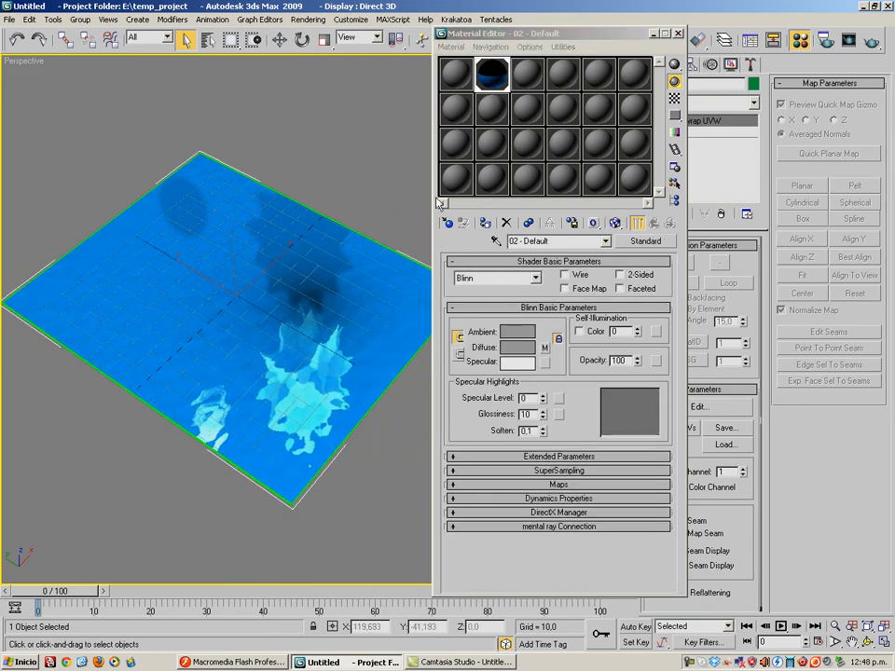
{"action": "left_click", "coordinate": [652, 33]}
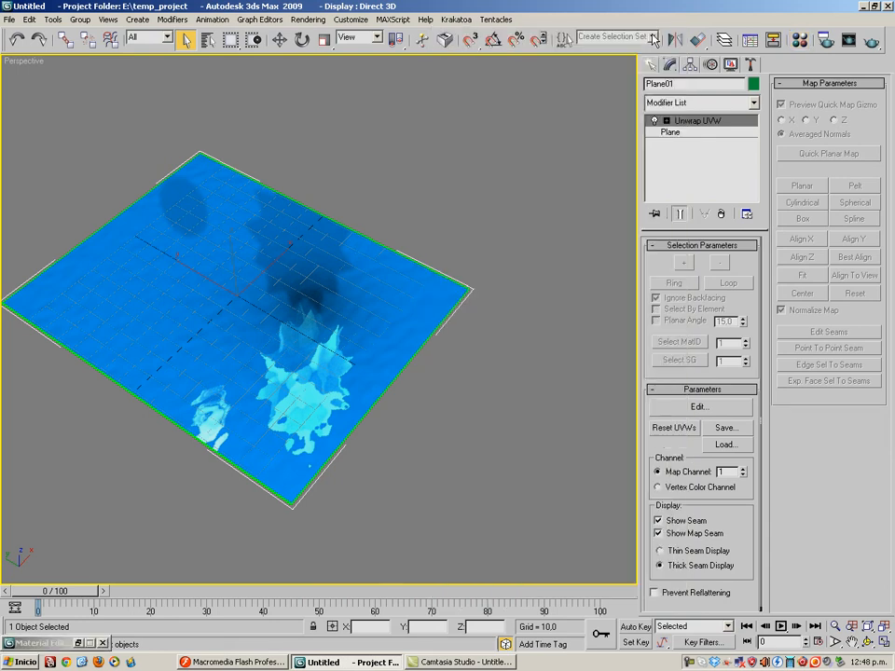
- Render the Perspective viewport to check the baked plane and close the render window
{"action": "left_click", "coordinate": [871, 42]}
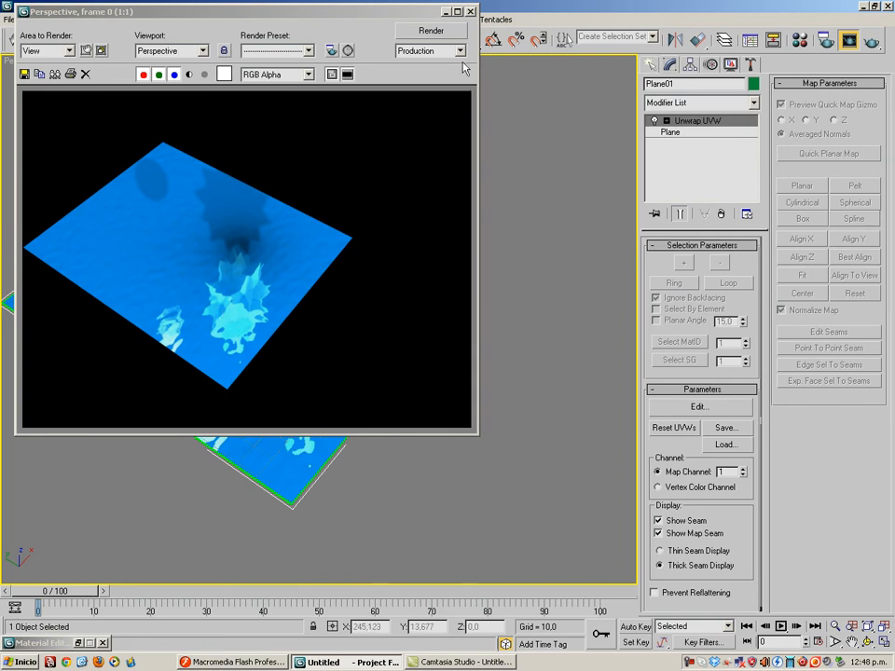
{"action": "left_click", "coordinate": [472, 12]}
{"action": "middle_click_drag", "start_coordinate": [462, 419], "coordinate": [519, 407]}
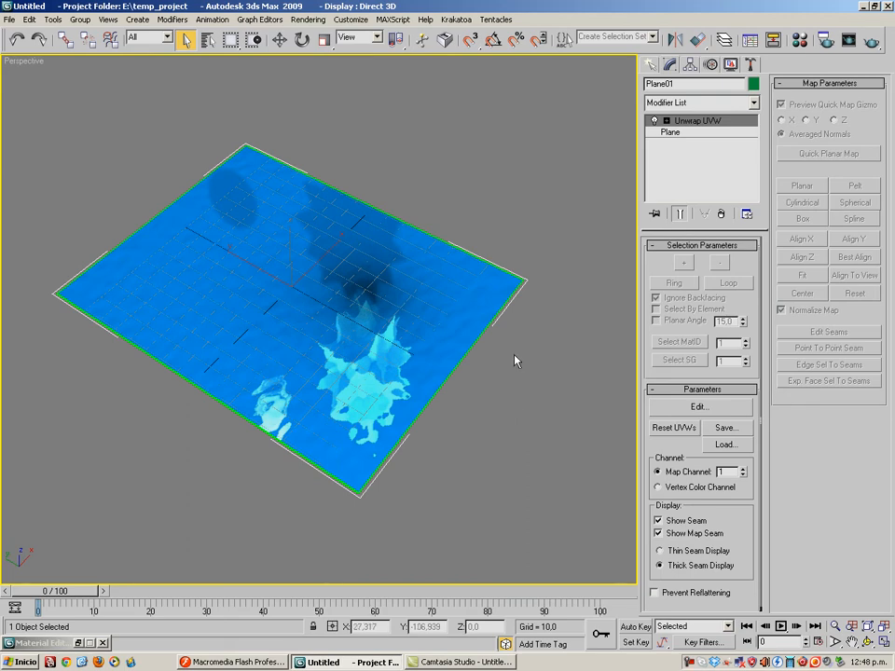
- Set the self-illumination of material 02 - Default to 100 and put the Material Editor away
{"action": "key", "text": "m"}
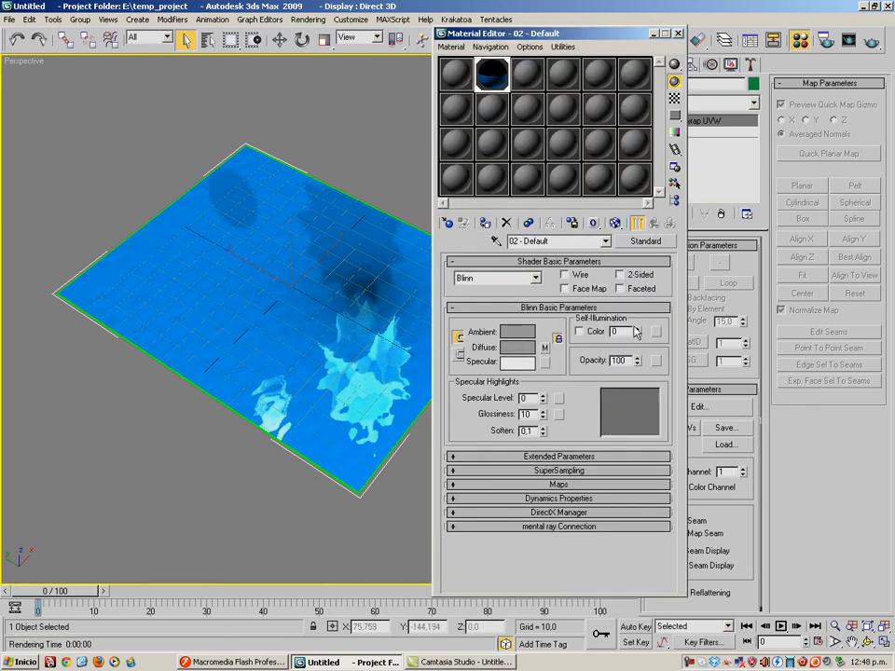
{"action": "left_click_drag", "start_coordinate": [639, 334], "coordinate": [481, 169]}
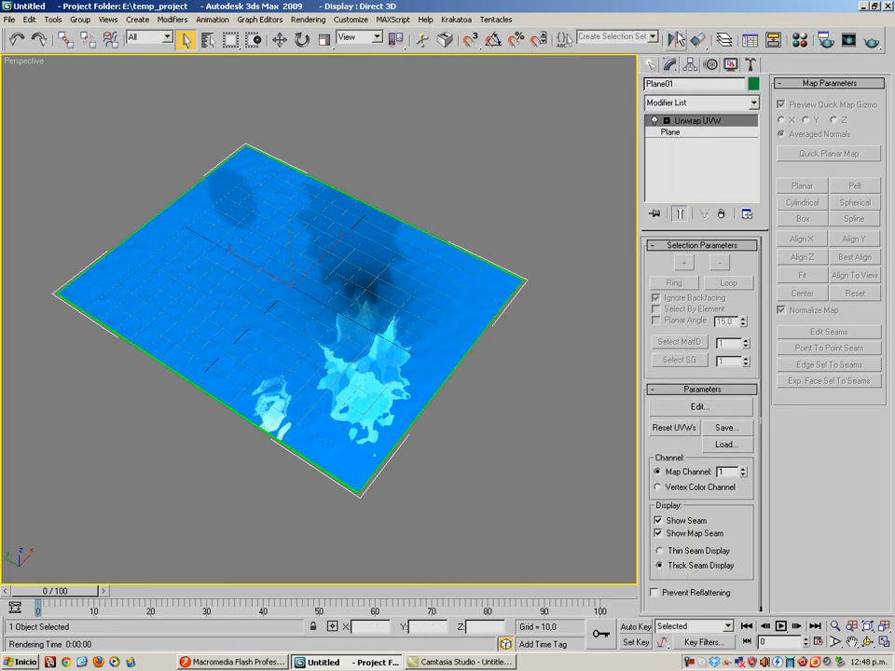
{"action": "key", "text": "m"}
- Reopen the last Perspective render and clone its frame window, placing the copy beside the original
{"action": "left_click", "coordinate": [850, 41]}
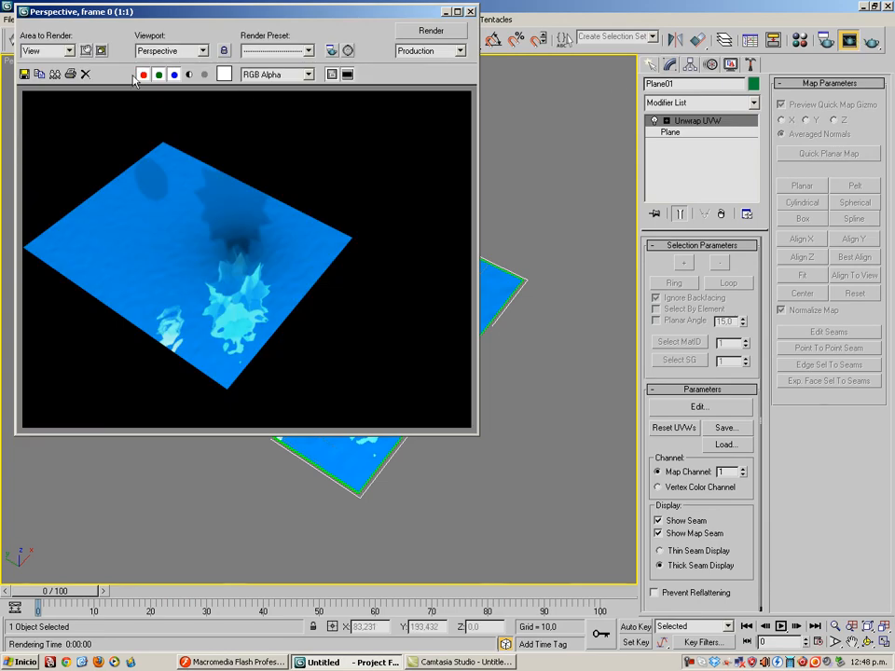
{"action": "left_click", "coordinate": [54, 75]}
{"action": "left_click_drag", "start_coordinate": [279, 160], "coordinate": [464, 135]}
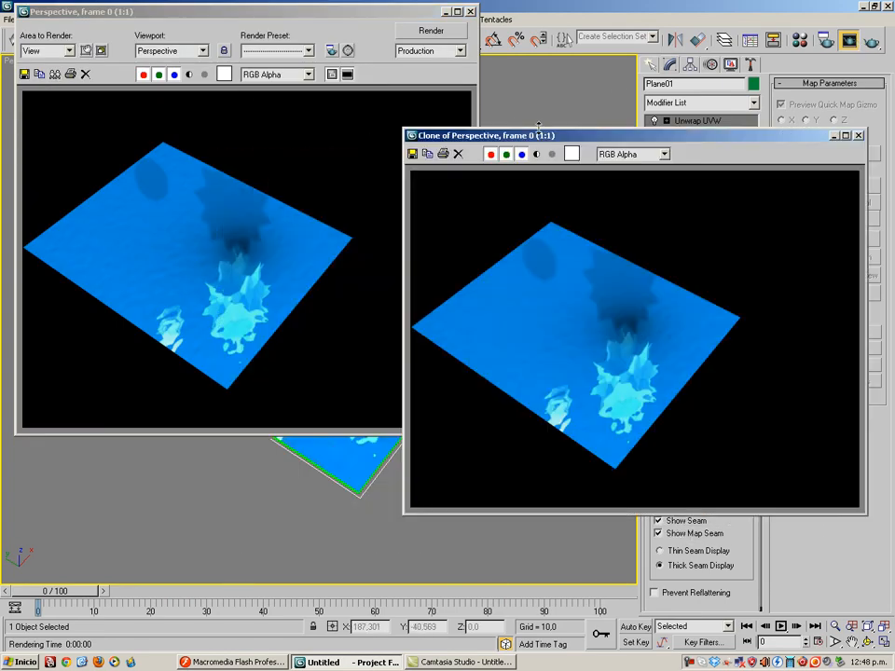
- Render the Perspective viewport again for comparison with the cloned frame, and minimize both render windows
{"action": "left_click", "coordinate": [438, 37]}
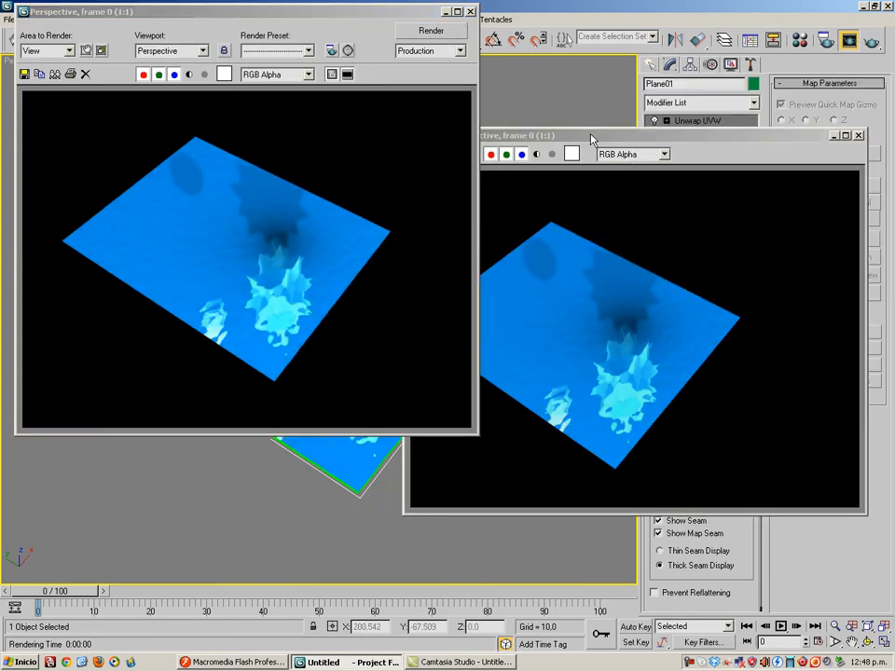
{"action": "left_click_drag", "start_coordinate": [591, 138], "coordinate": [562, 78]}
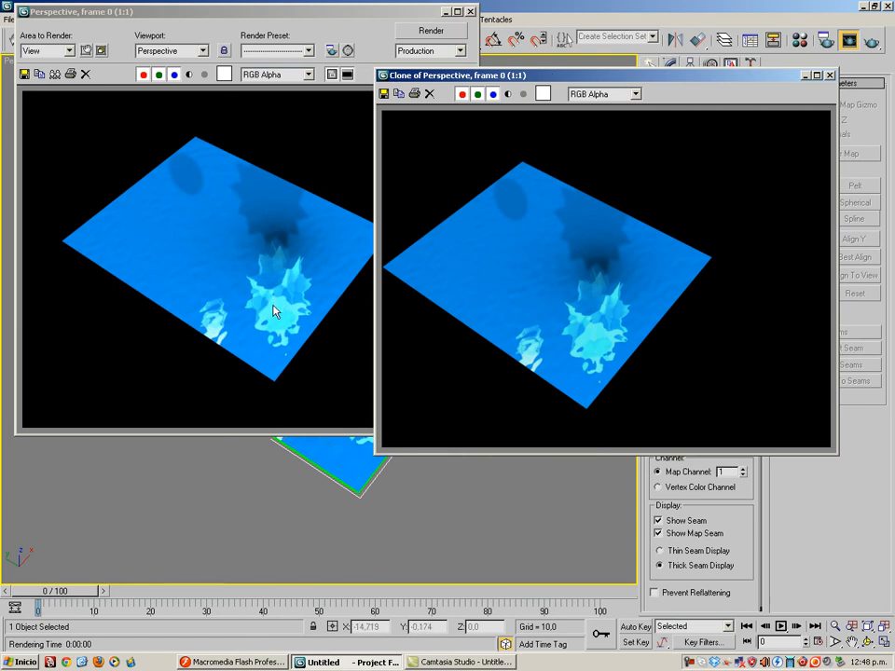
{"action": "left_click", "coordinate": [805, 76]}
{"action": "left_click", "coordinate": [443, 11]}
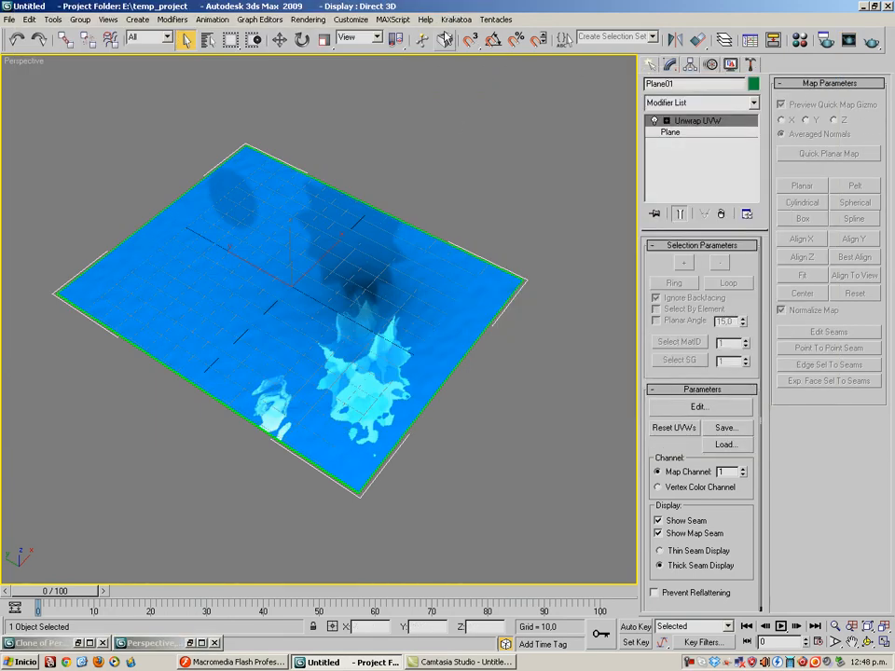
- Reopen the Material Editor at 02 - Default and examine the self-illuminated plane from another angle
{"action": "key", "text": "m"}
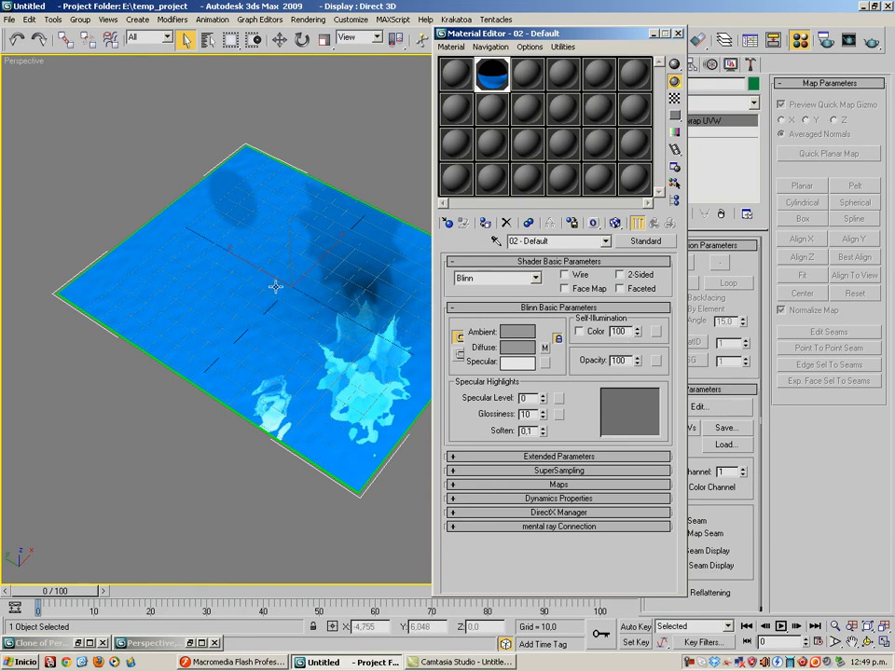
{"action": "left_click", "coordinate": [252, 216]}
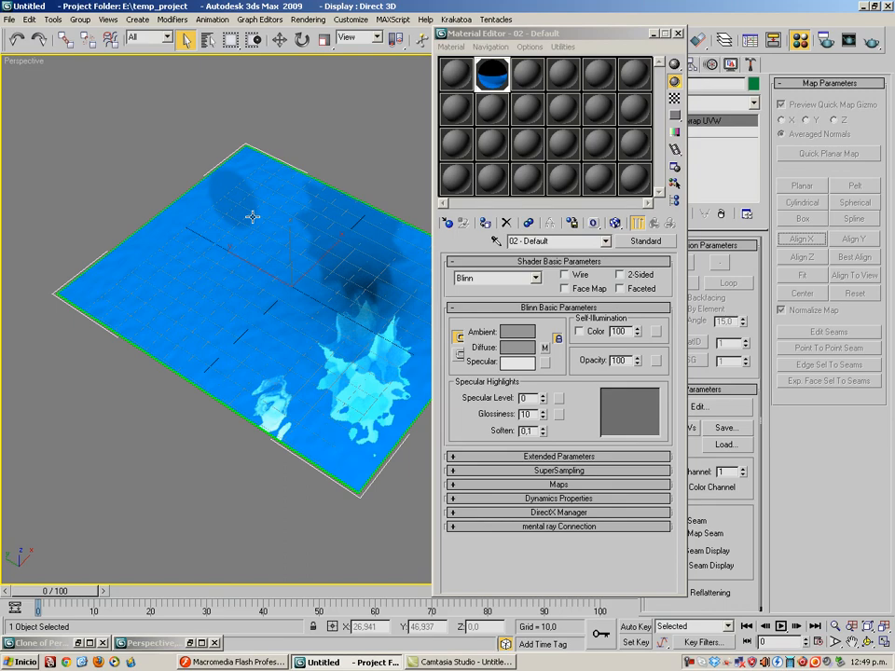
{"action": "middle_click_drag", "start_coordinate": [239, 284], "coordinate": [192, 256], "text": "alt"}
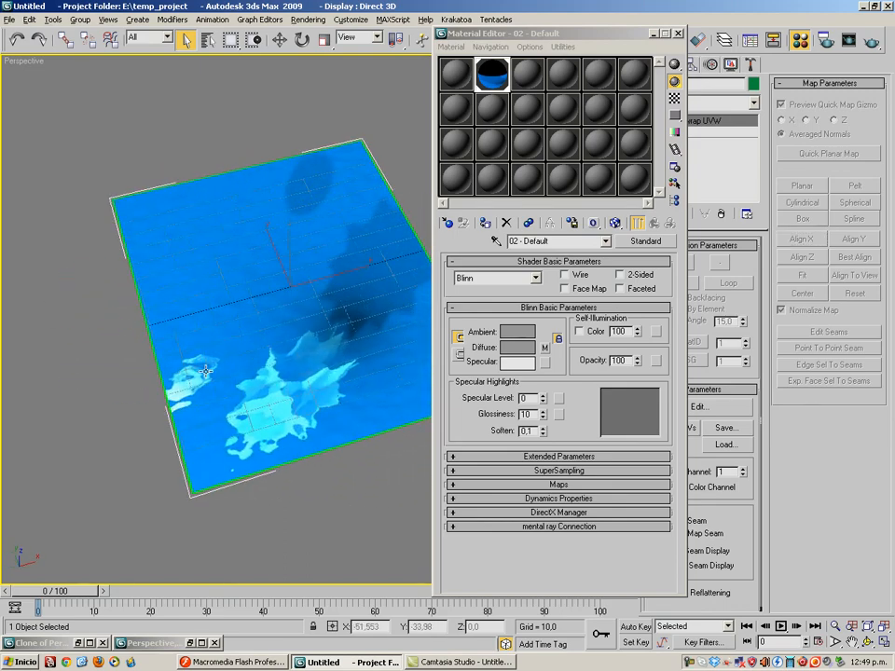
- Switch the self-illumination of material 02 - Default to 0 and back to 100 to compare the plane's shading
{"action": "right_click", "coordinate": [637, 335]}
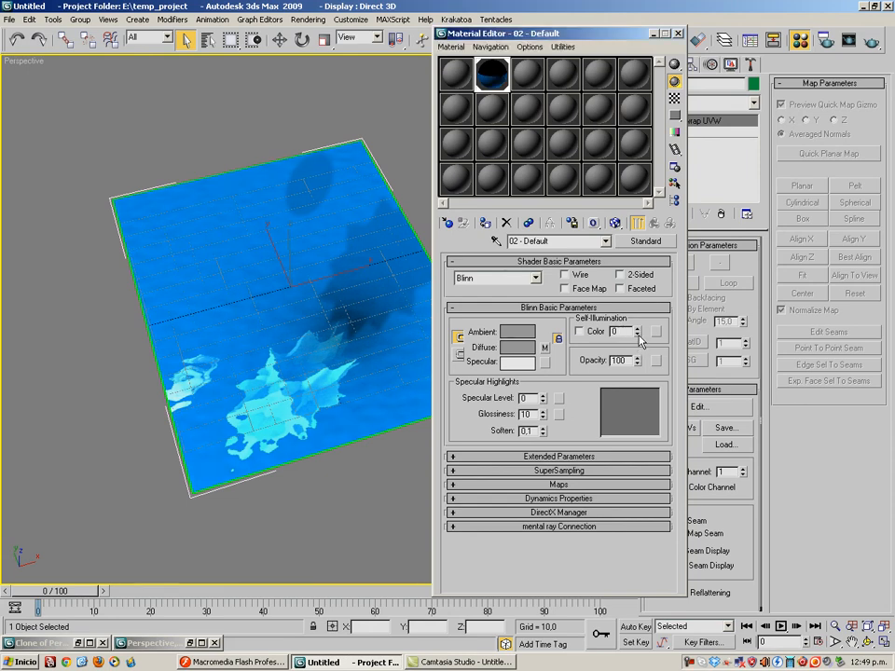
{"action": "left_click_drag", "start_coordinate": [638, 336], "coordinate": [639, 215]}
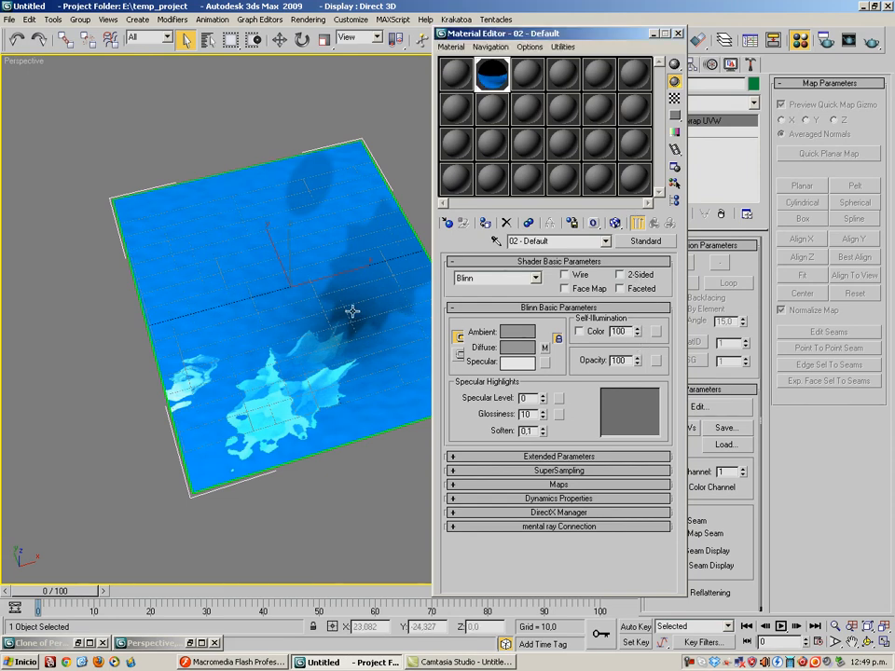
- Lower the self-illumination of material 02 - Default to 1 and minimize the Material Editor
{"action": "right_click", "coordinate": [637, 333]}
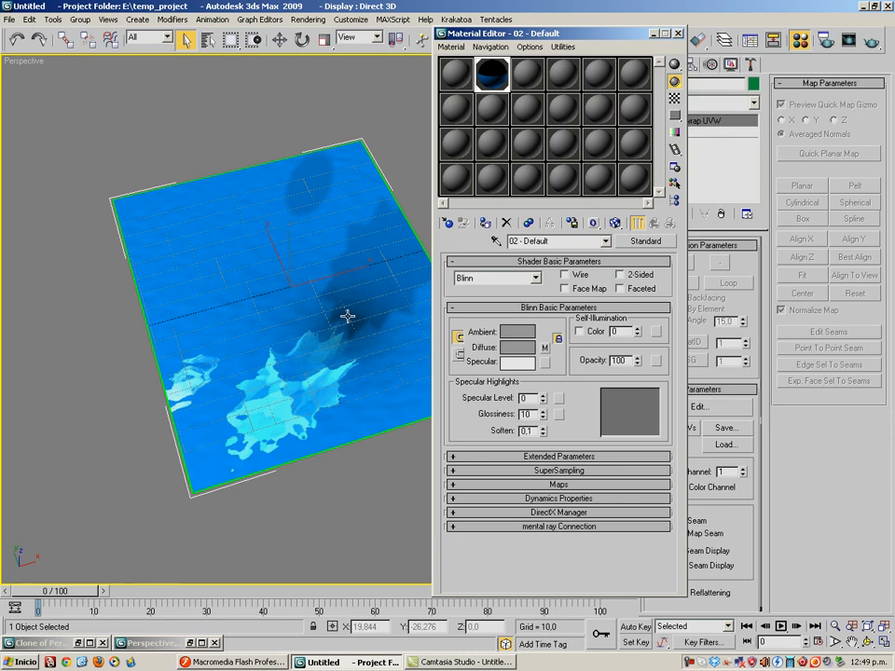
{"action": "middle_click_drag", "start_coordinate": [340, 315], "coordinate": [316, 386], "text": "alt"}
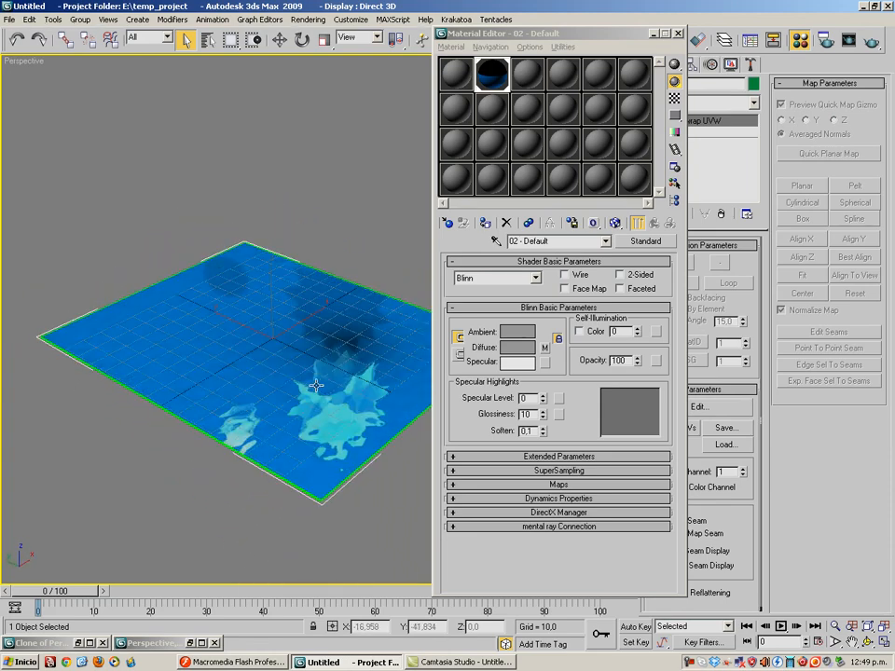
{"action": "middle_click_drag", "start_coordinate": [316, 385], "coordinate": [309, 414], "text": "alt"}
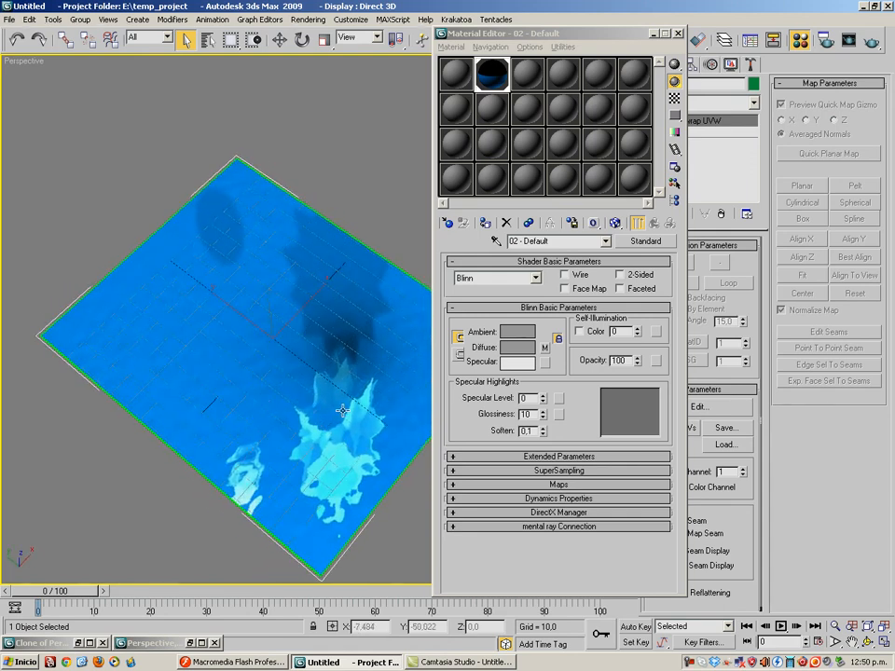
{"action": "left_click", "coordinate": [638, 330]}
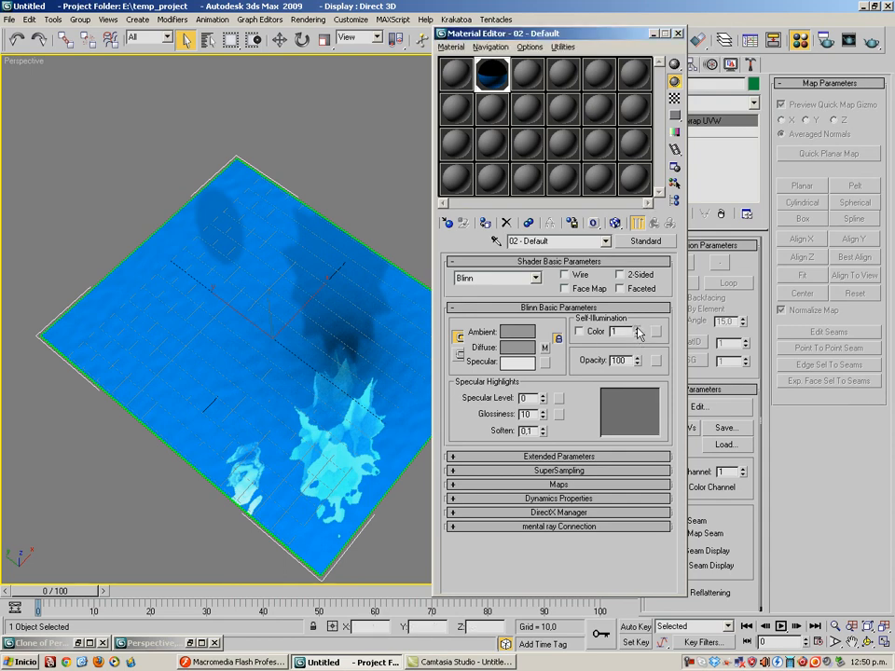
{"action": "left_click", "coordinate": [650, 33]}
{"action": "left_click", "coordinate": [13, 20]}
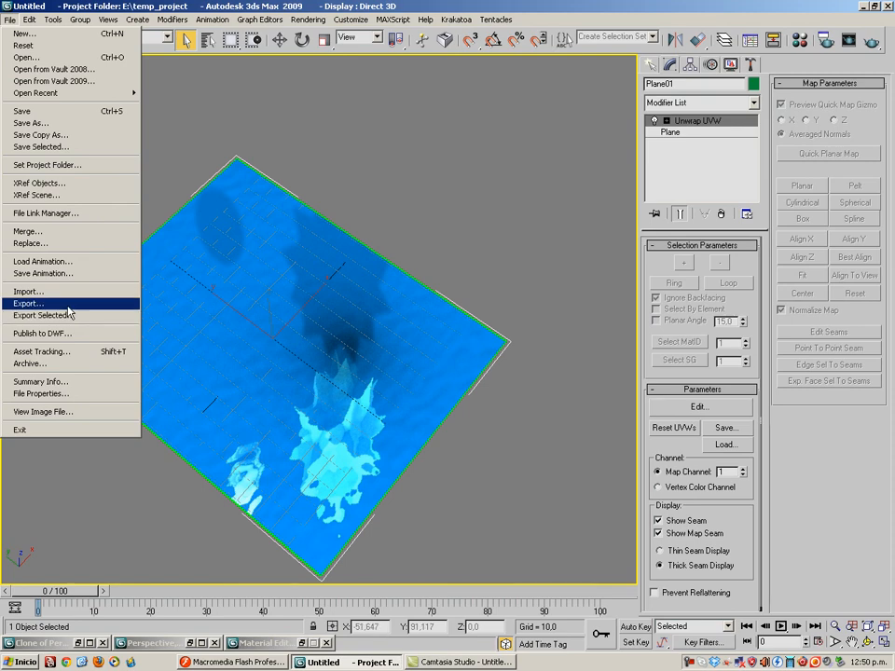
{"action": "left_click", "coordinate": [28, 303]}
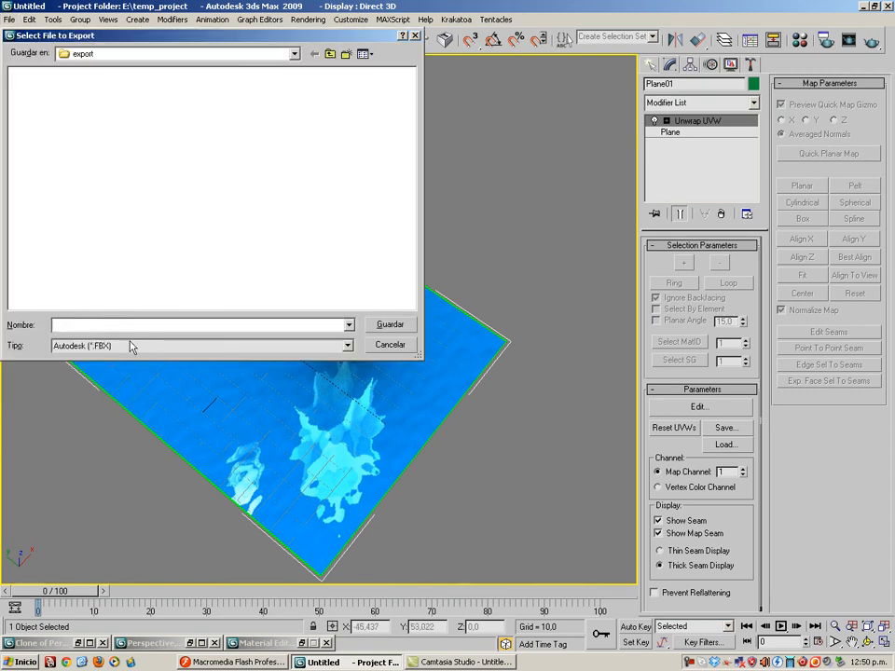
{"action": "left_click", "coordinate": [391, 343]}
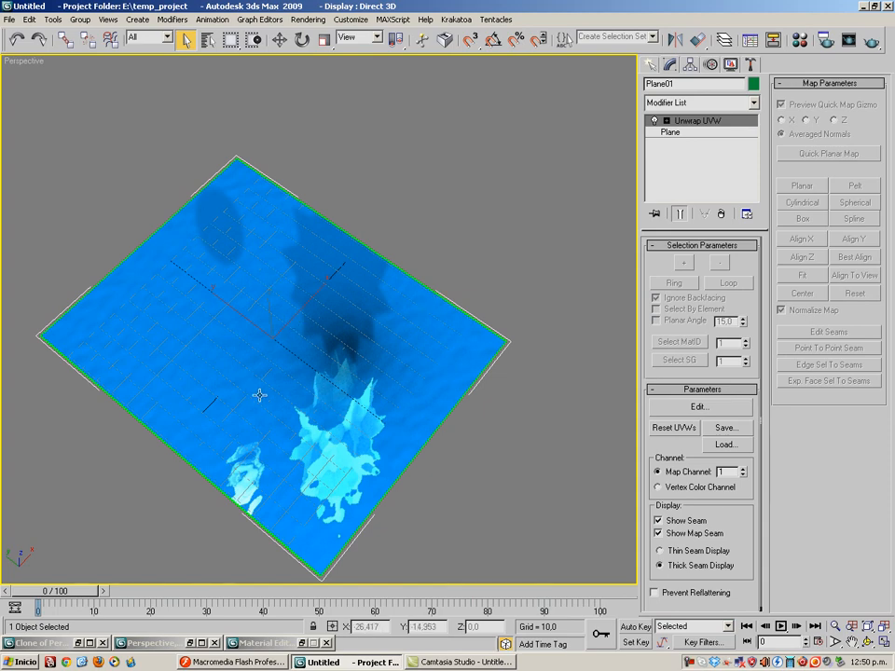
- Examine the baked shadows and light patches on the textured plane from several angles and from farther away
{"action": "middle_click_drag", "start_coordinate": [260, 393], "coordinate": [295, 400], "text": "alt"}
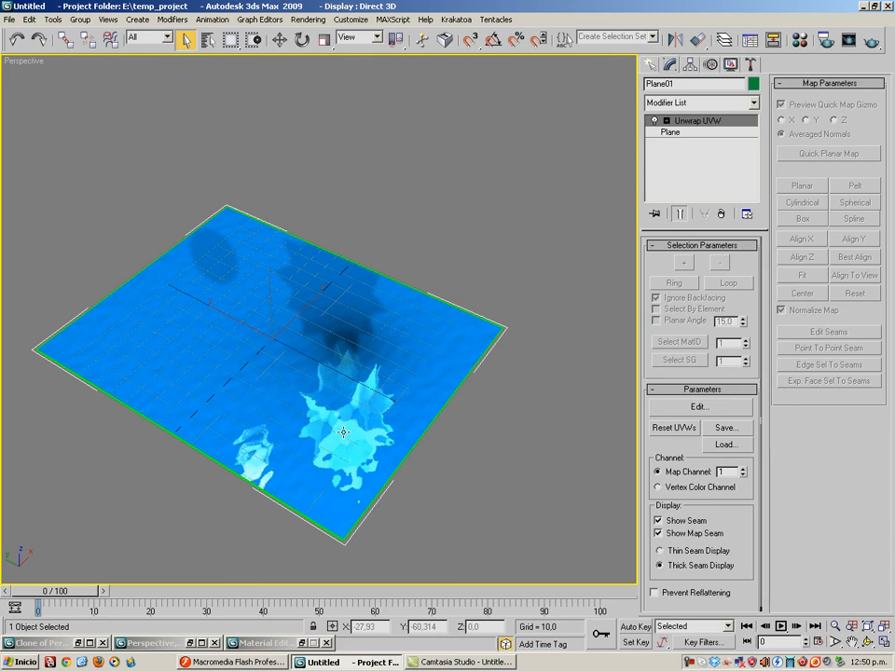
{"action": "middle_click_drag", "start_coordinate": [343, 427], "coordinate": [363, 431], "text": "alt"}
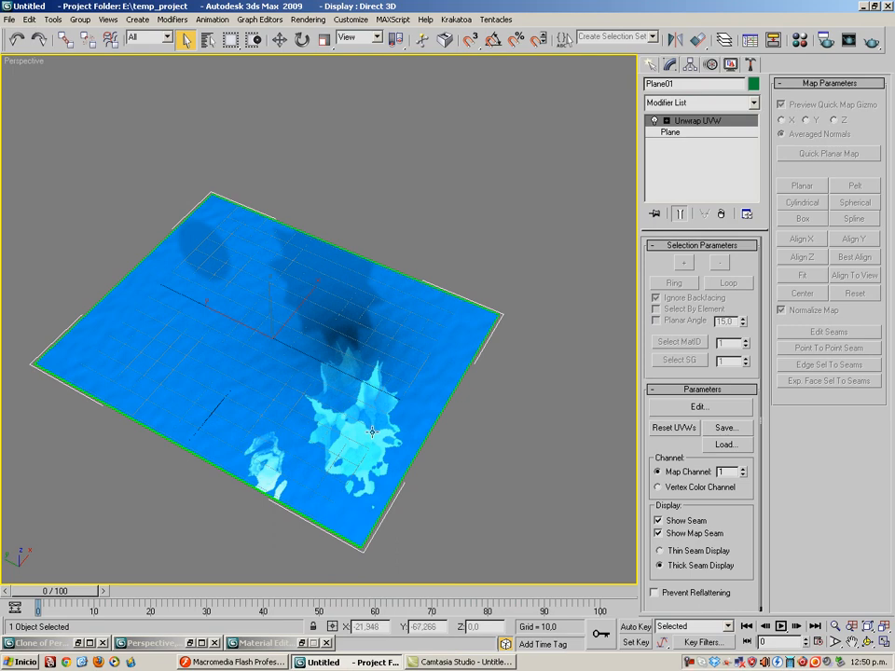
{"action": "middle_click_drag", "start_coordinate": [372, 431], "coordinate": [375, 392], "text": "alt"}
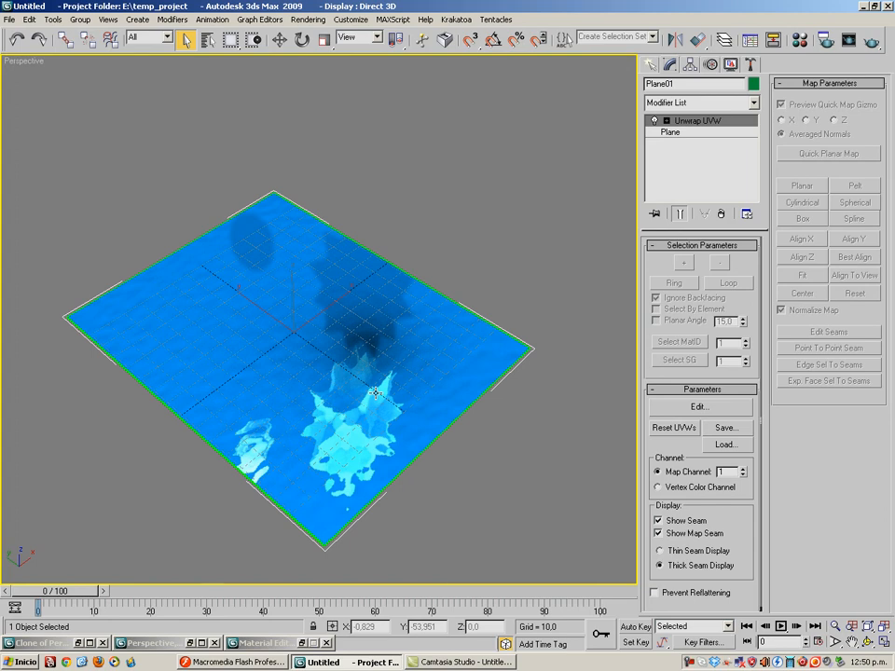
{"action": "middle_click_drag", "start_coordinate": [376, 392], "coordinate": [378, 372], "text": "alt"}
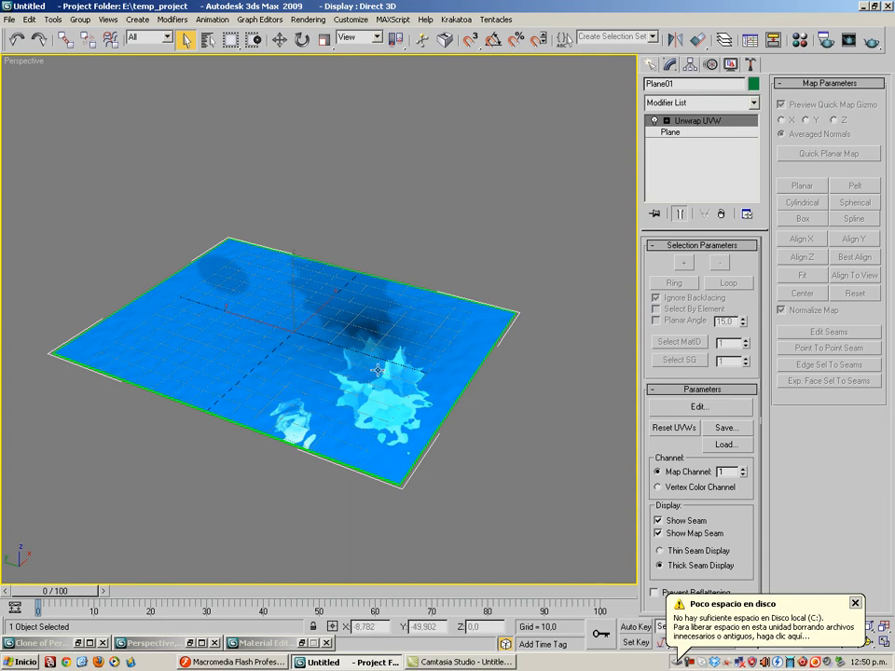
{"action": "middle_click_drag", "start_coordinate": [377, 371], "coordinate": [379, 384], "text": "alt"}
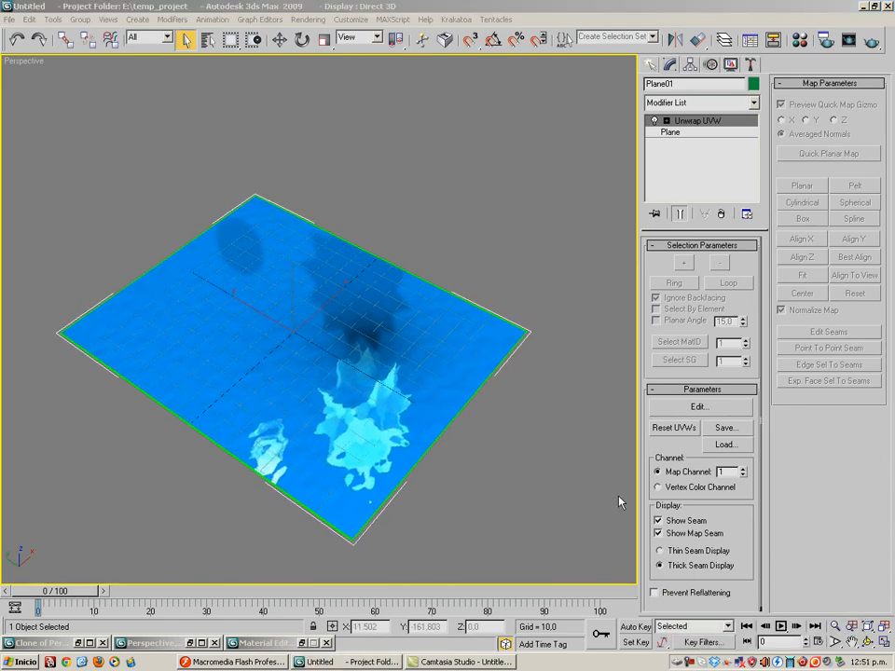
{"action": "scroll", "coordinate": [439, 396], "scroll_direction": "down", "scroll_amount": 3}
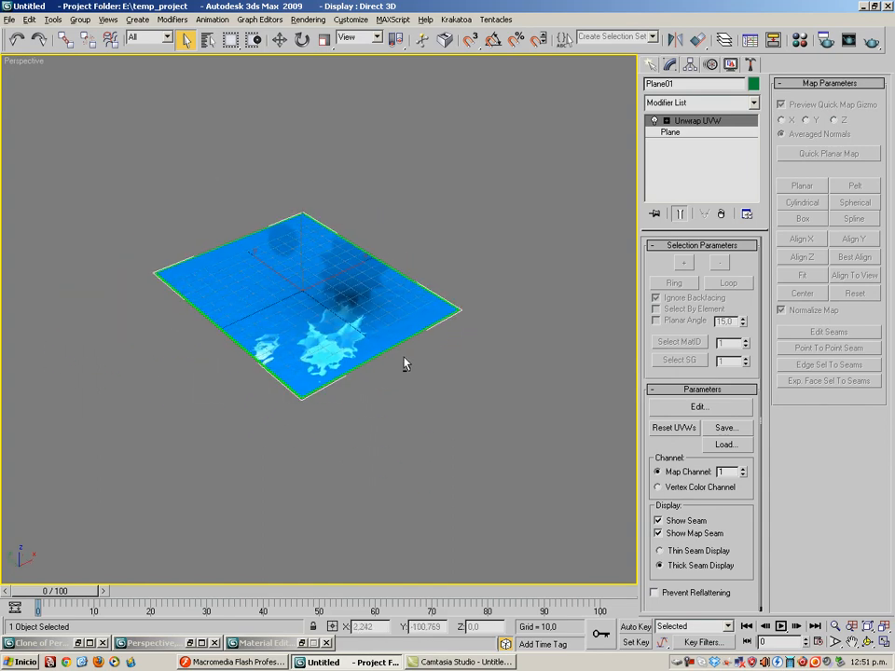
{"action": "middle_click_drag", "start_coordinate": [404, 364], "coordinate": [341, 345], "text": "alt"}
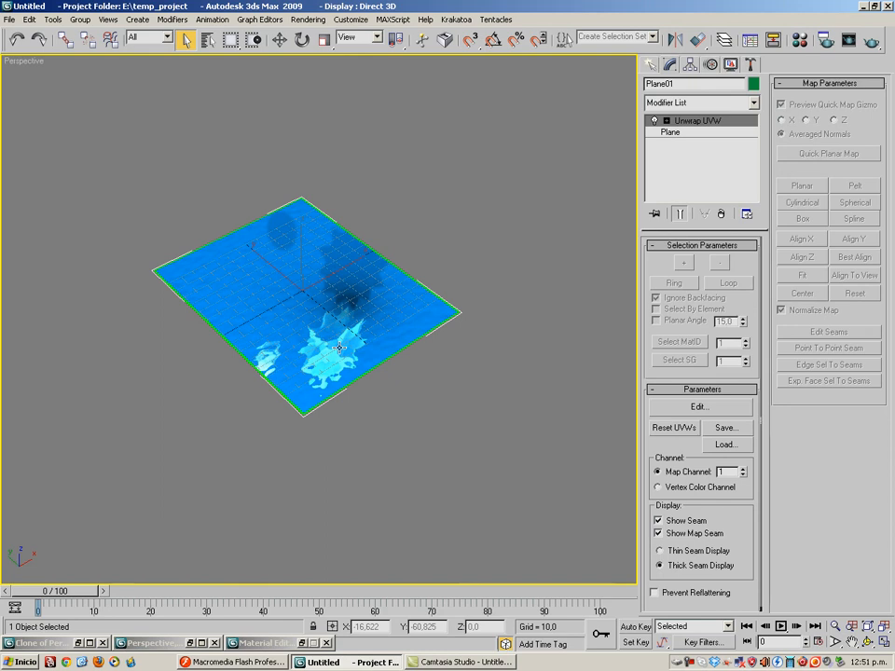
{"action": "mouse_move", "coordinate": [339, 348]}
{"action": "middle_mouse_down", "text": "alt"}
{"action": "mouse_move", "coordinate": [384, 325]}
{"action": "mouse_move", "coordinate": [372, 346]}
{"action": "mouse_move", "coordinate": [343, 333]}
{"action": "middle_mouse_up", "text": "alt"}
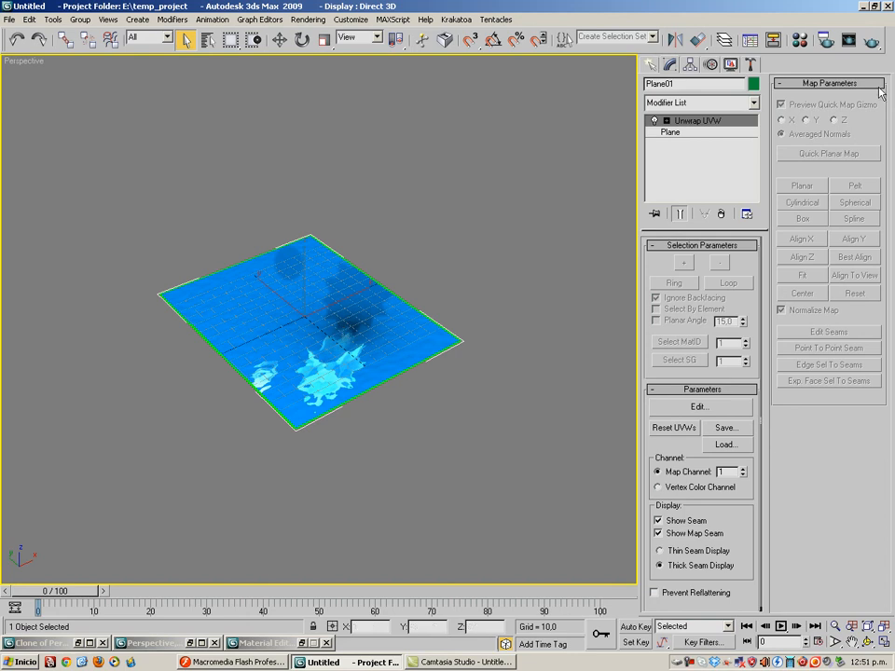
{"action": "left_click", "coordinate": [690, 661]}
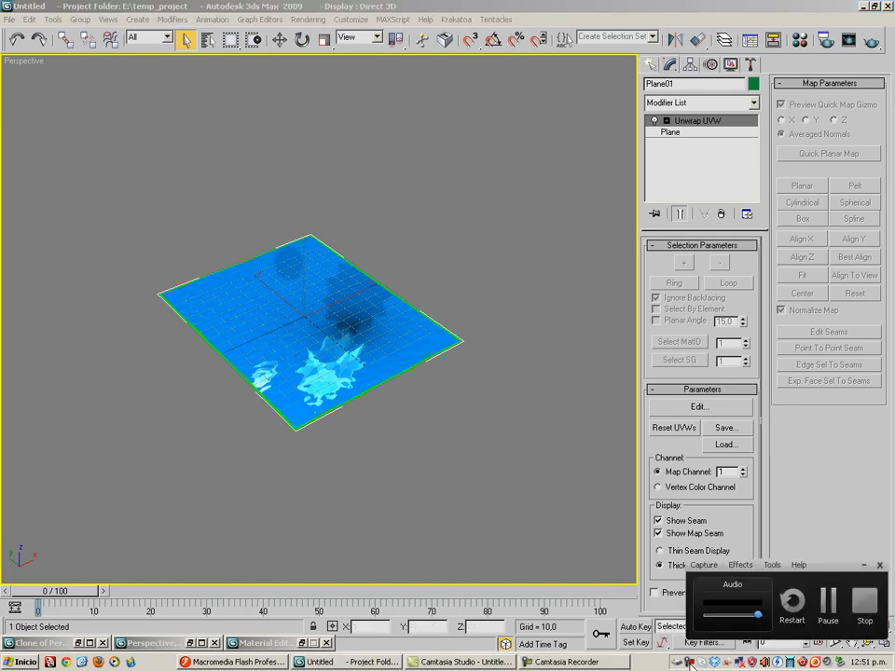